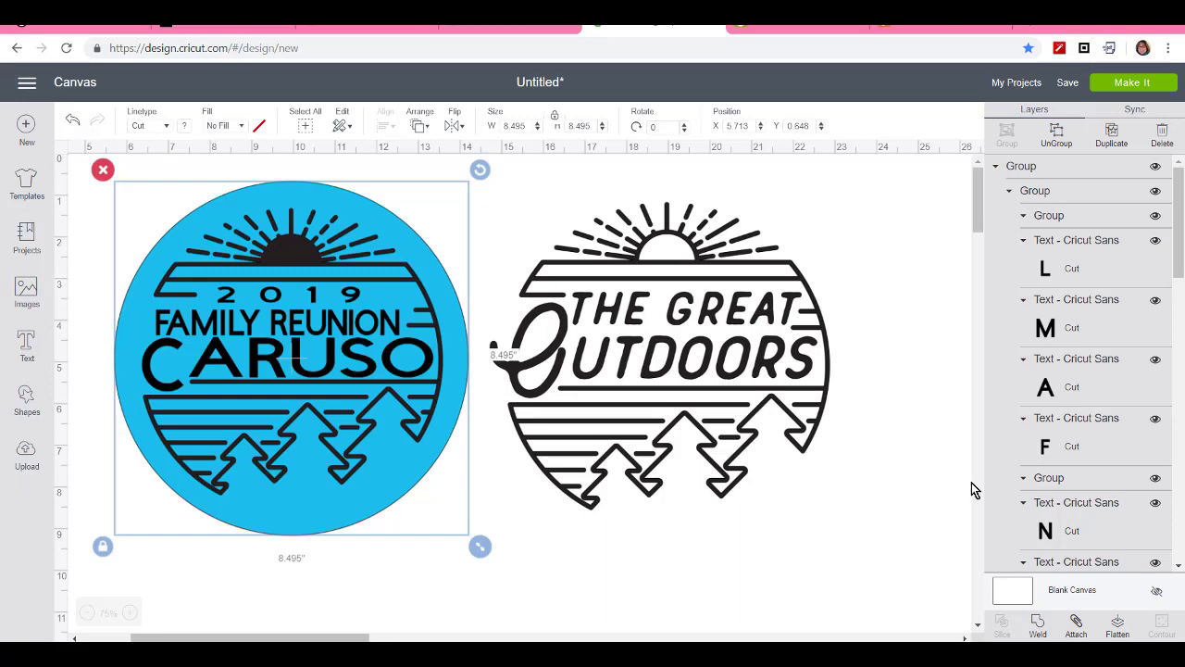
- Shrink the blue family reunion design to about 1.7 inches near the canvas corner and delete the separate Great Outdoors image
drag(647, 271, 688, 264)
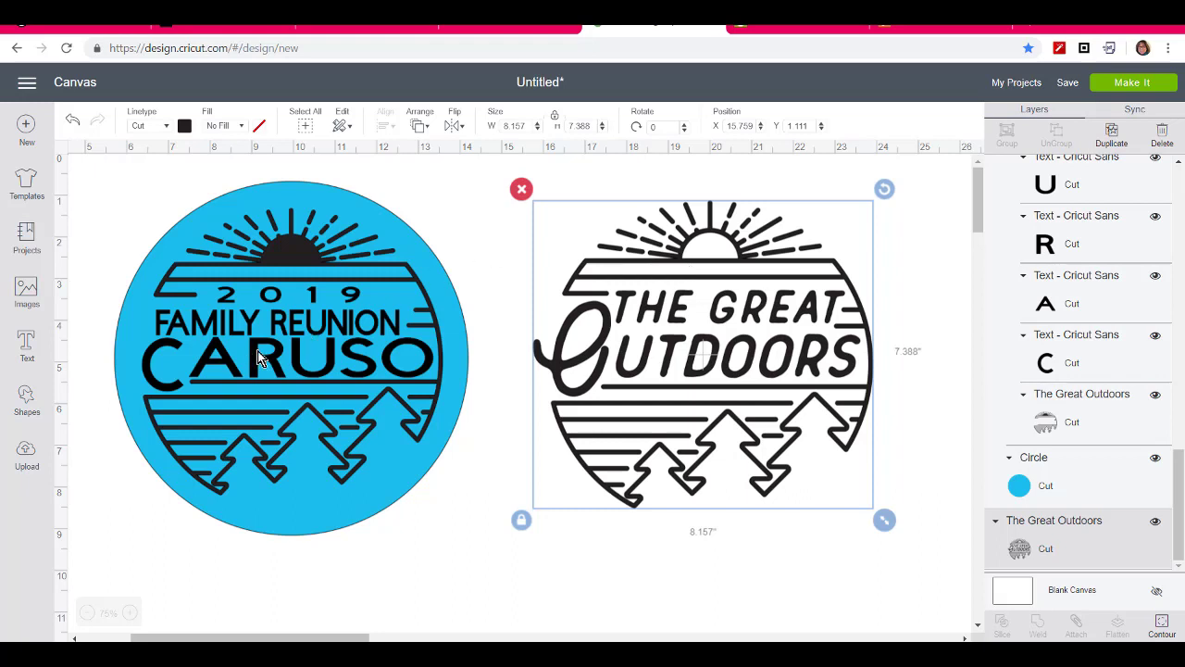
click(281, 295)
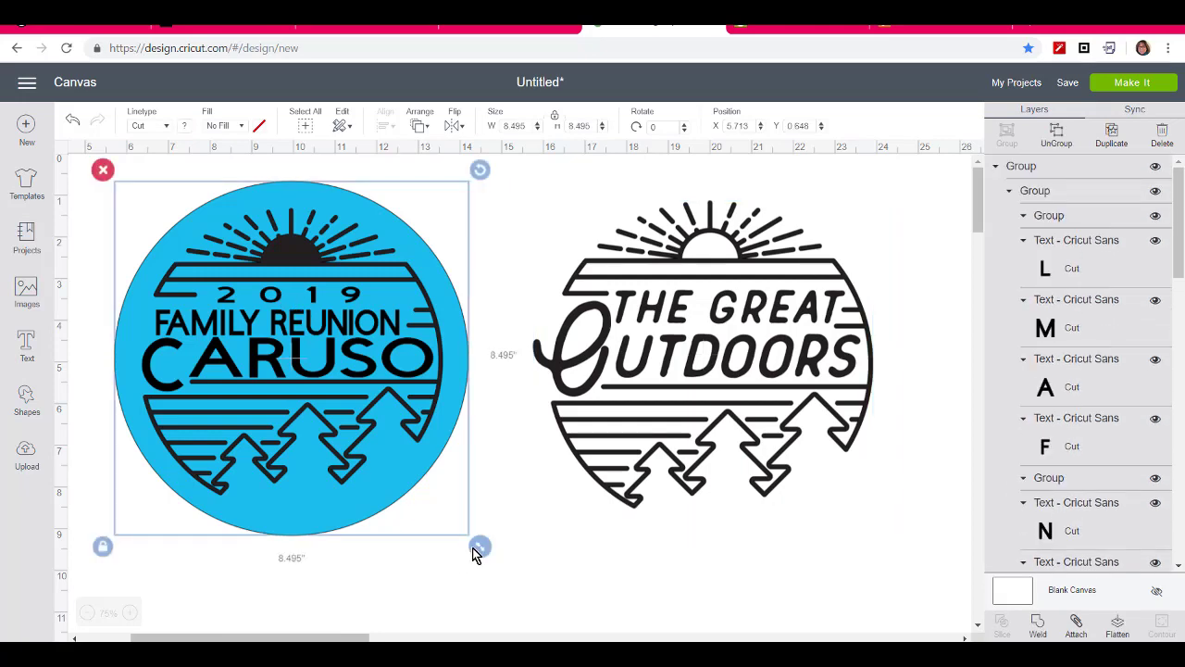
drag(480, 546, 191, 294)
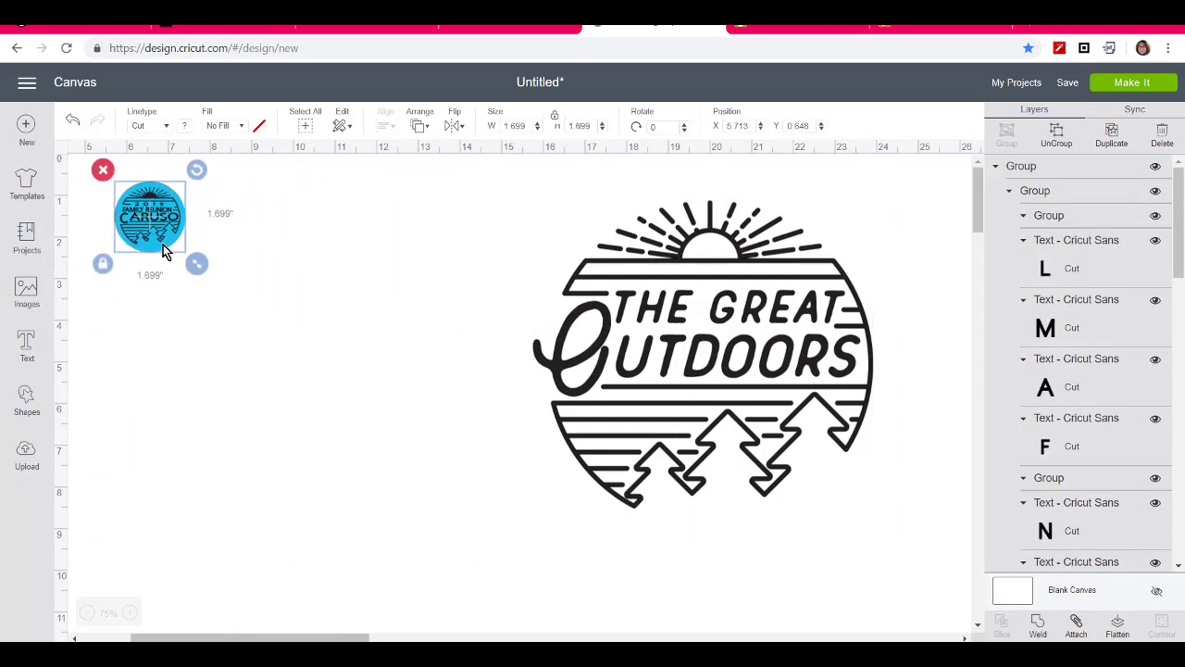
drag(158, 234, 145, 230)
click(654, 317)
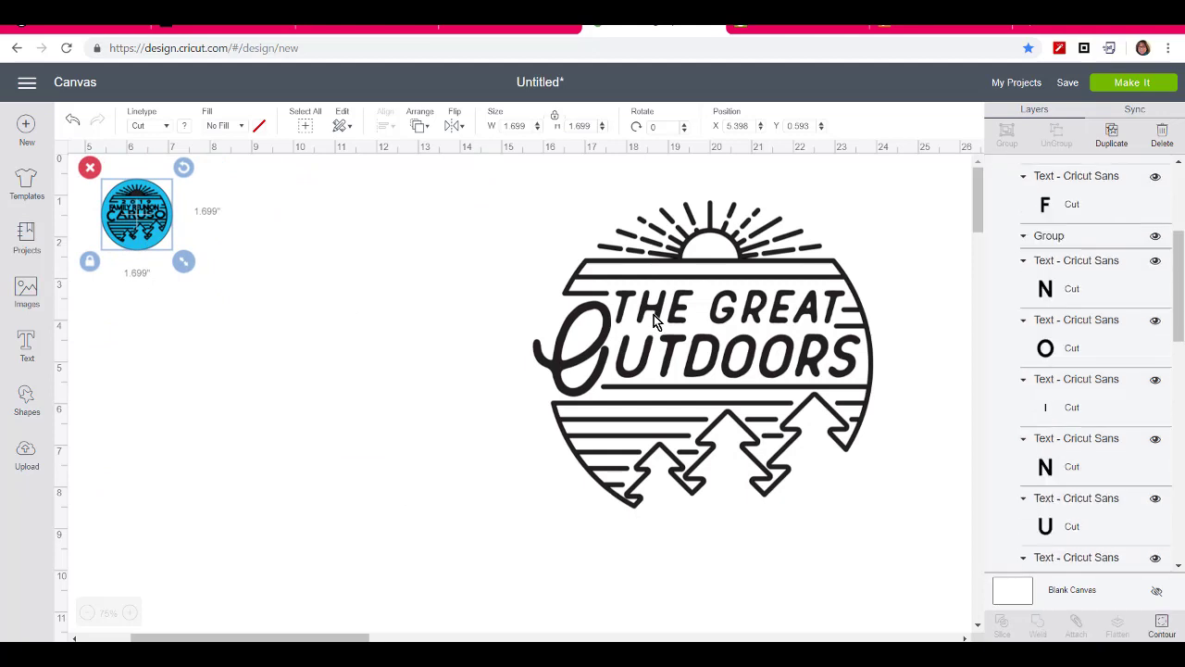
click(522, 190)
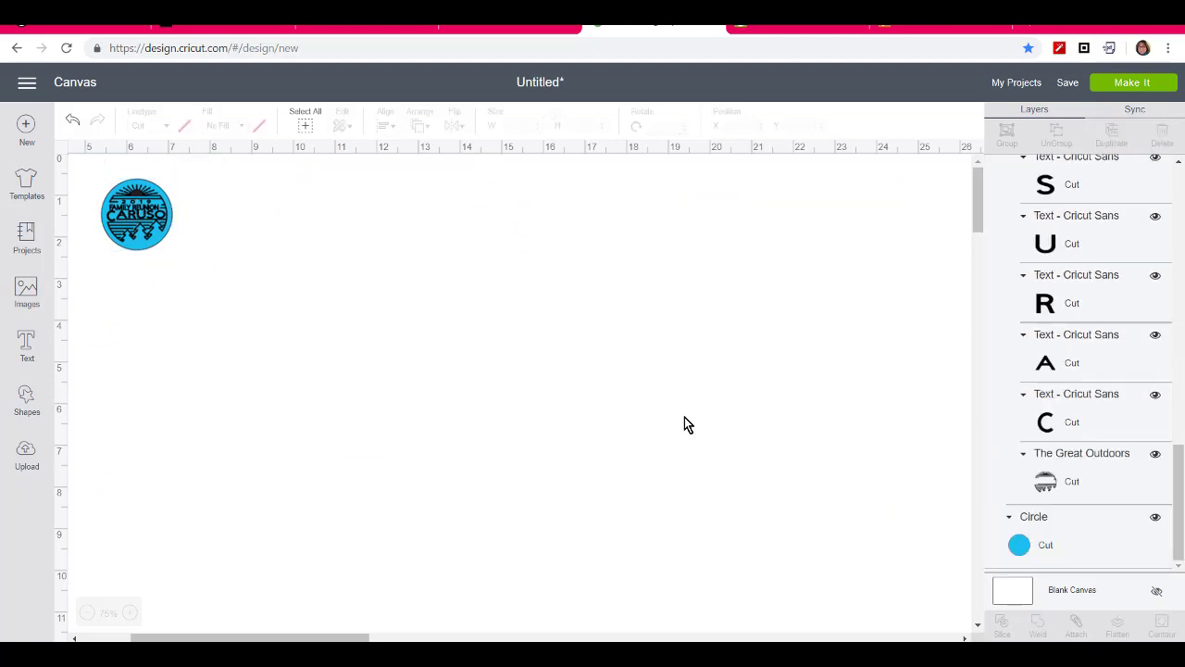
- Search the image library for #M72FFF92 and insert The Great Outdoors image into the canvas
click(27, 293)
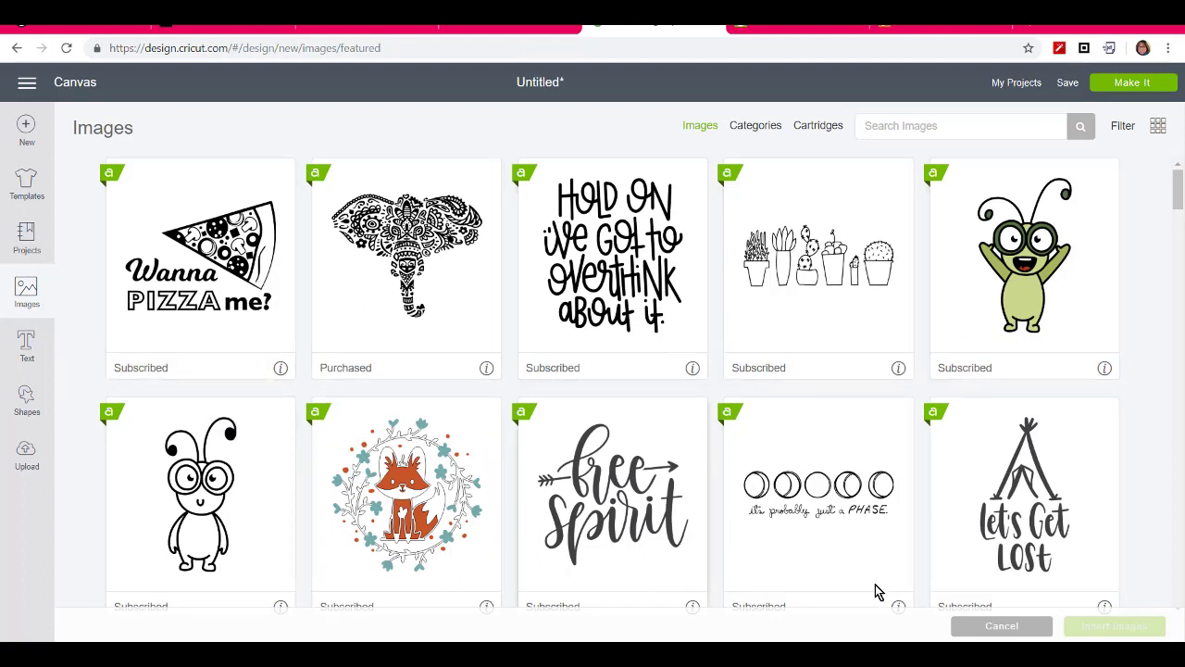
right_click(876, 126)
click(932, 252)
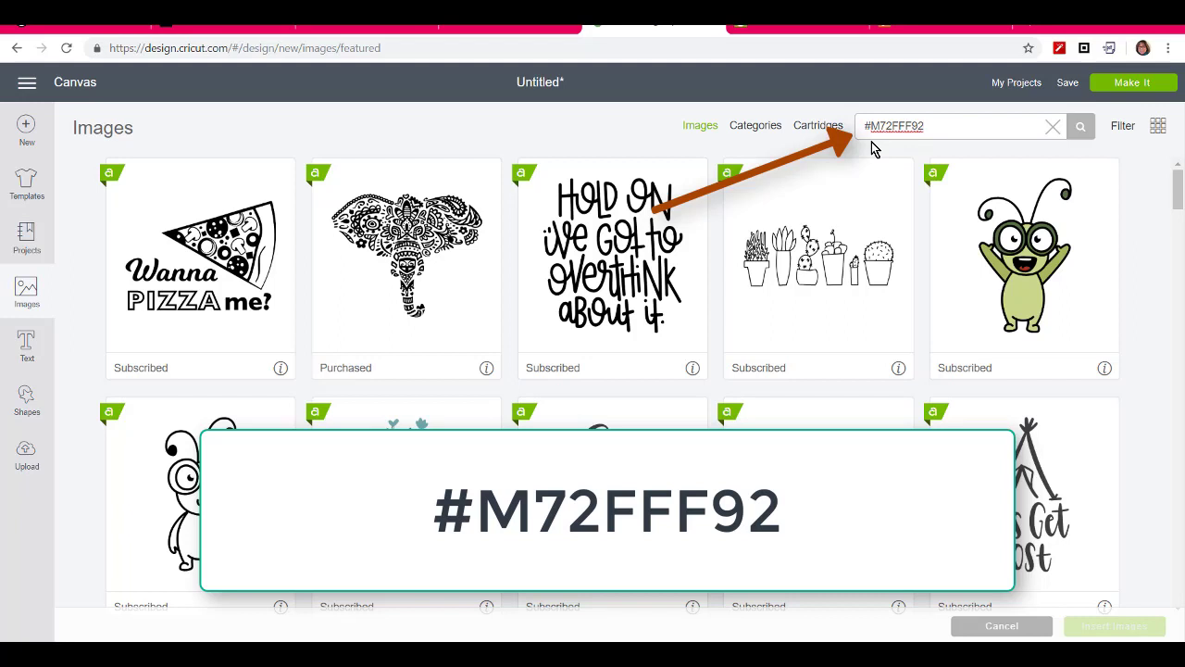
click(1081, 130)
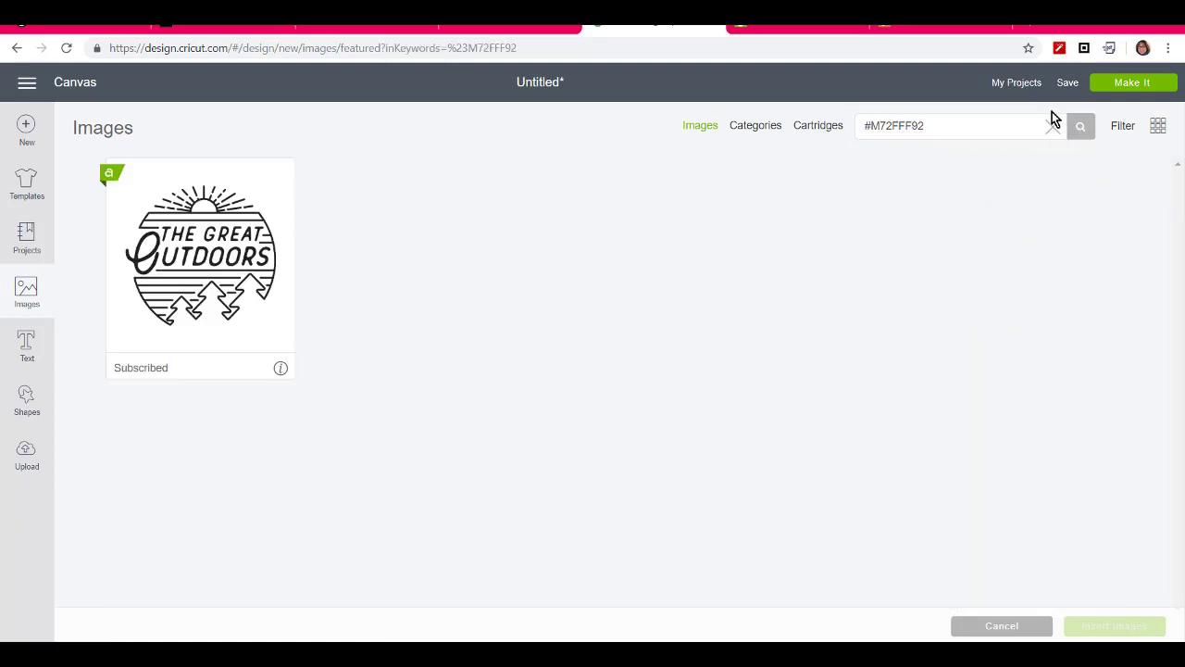
click(206, 258)
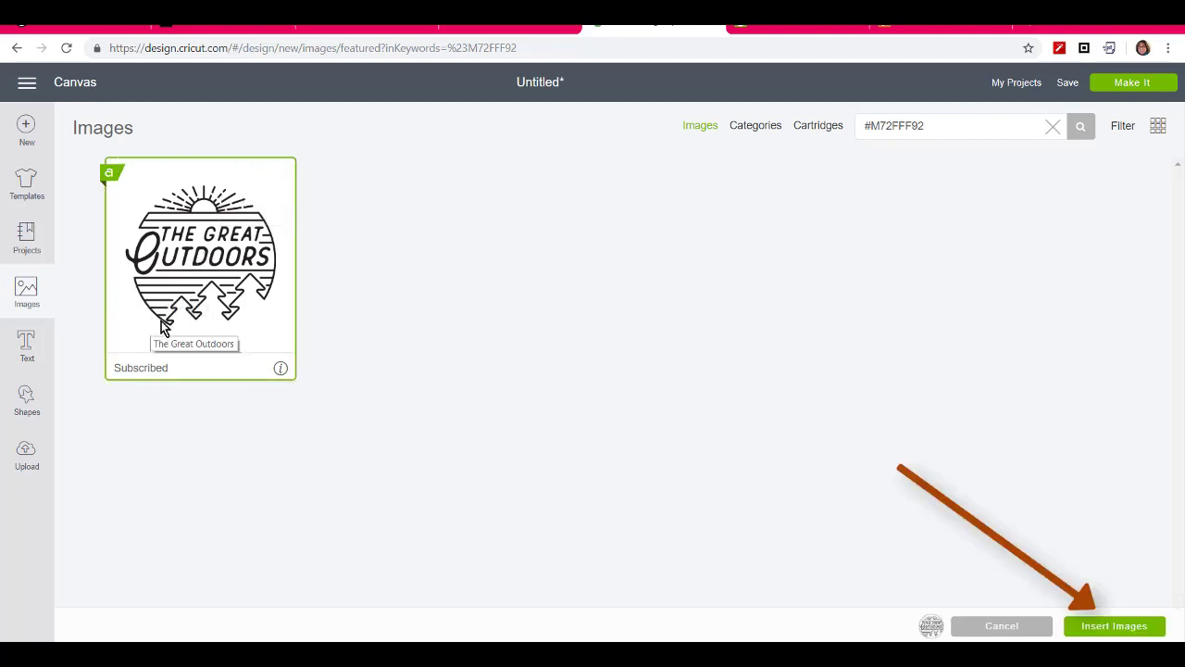
click(1158, 633)
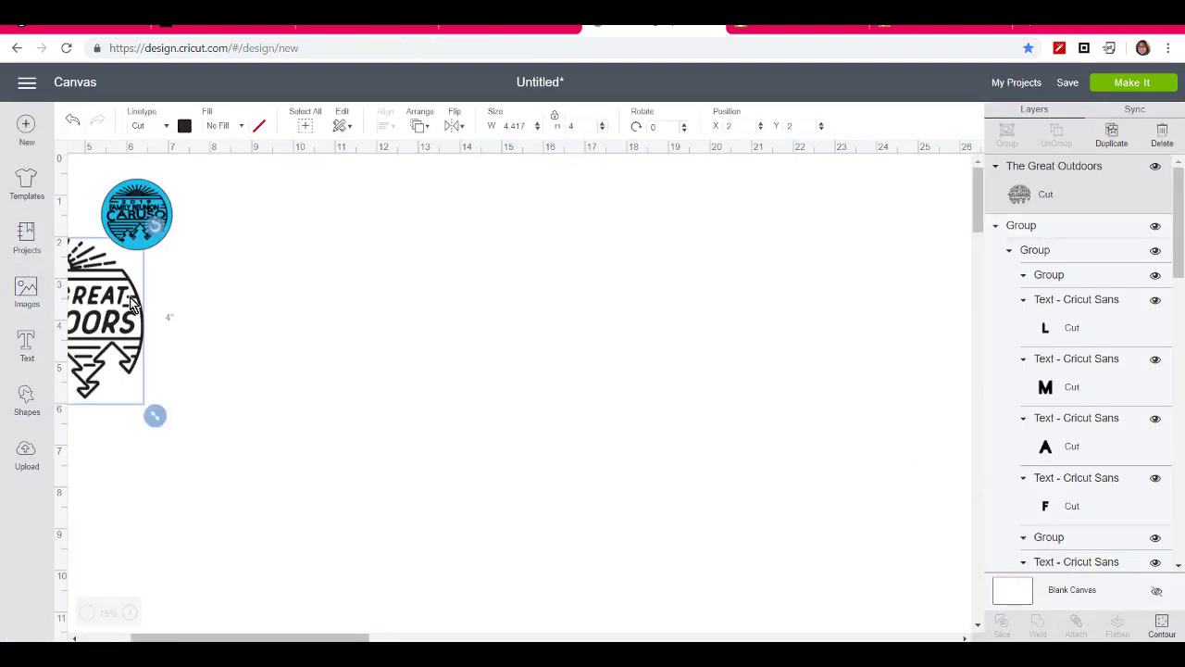
- Move the inserted Great Outdoors image to the empty canvas area and enlarge it to about 9.8 by 8.8 inches
drag(120, 320, 485, 281)
drag(516, 379, 741, 576)
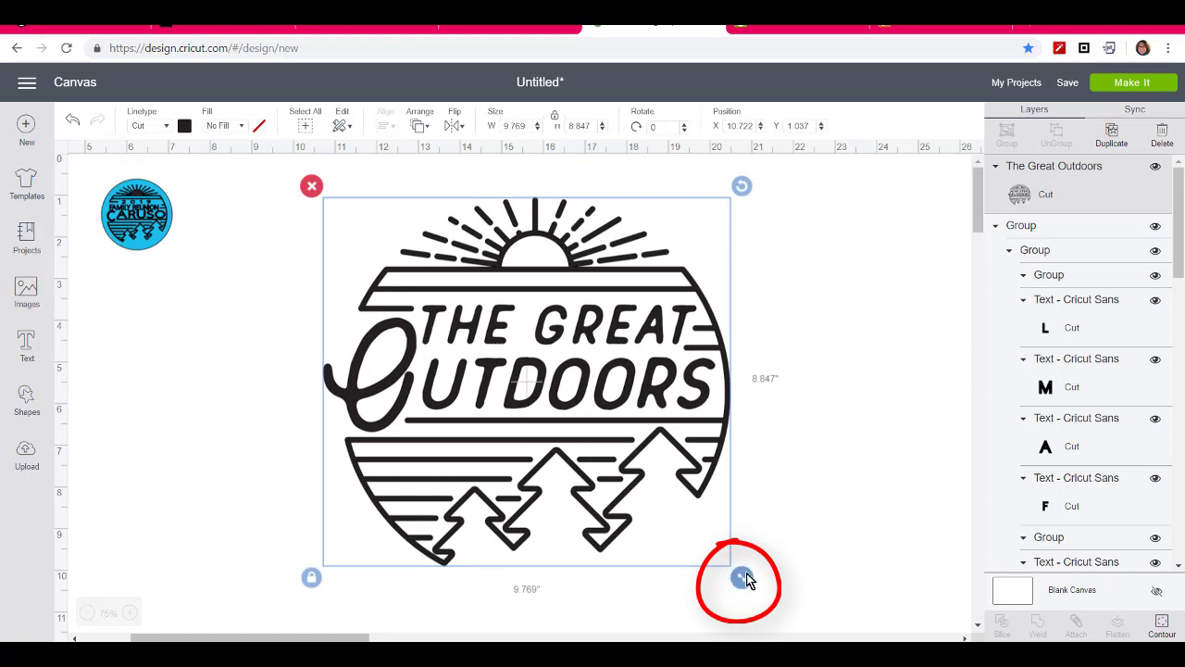
drag(603, 265, 539, 248)
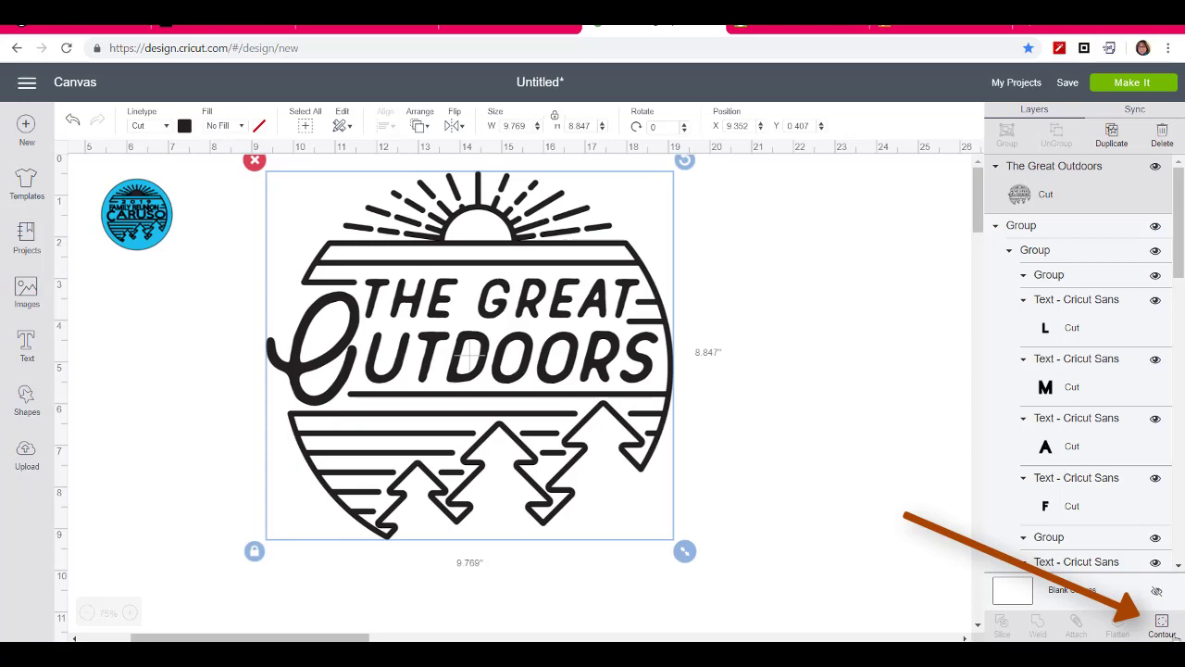
- In the Great Outdoors image's contours, hide the script O and its center, the letters U, D, O, O, R and the sun's half-circle
click(1169, 631)
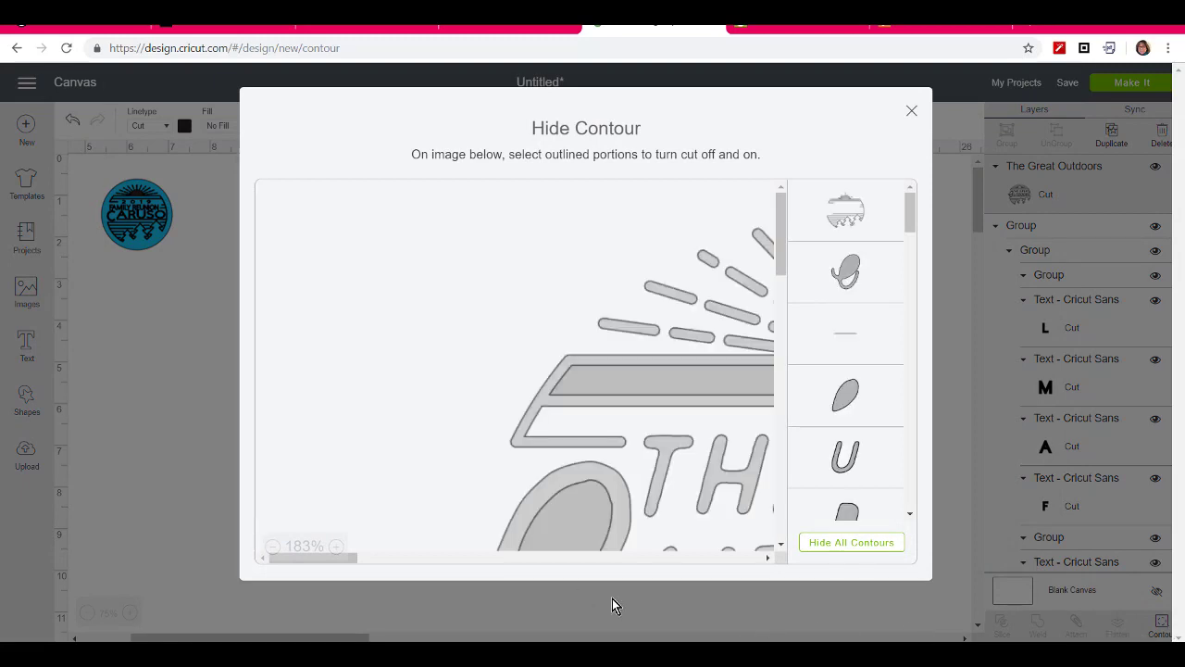
click(846, 273)
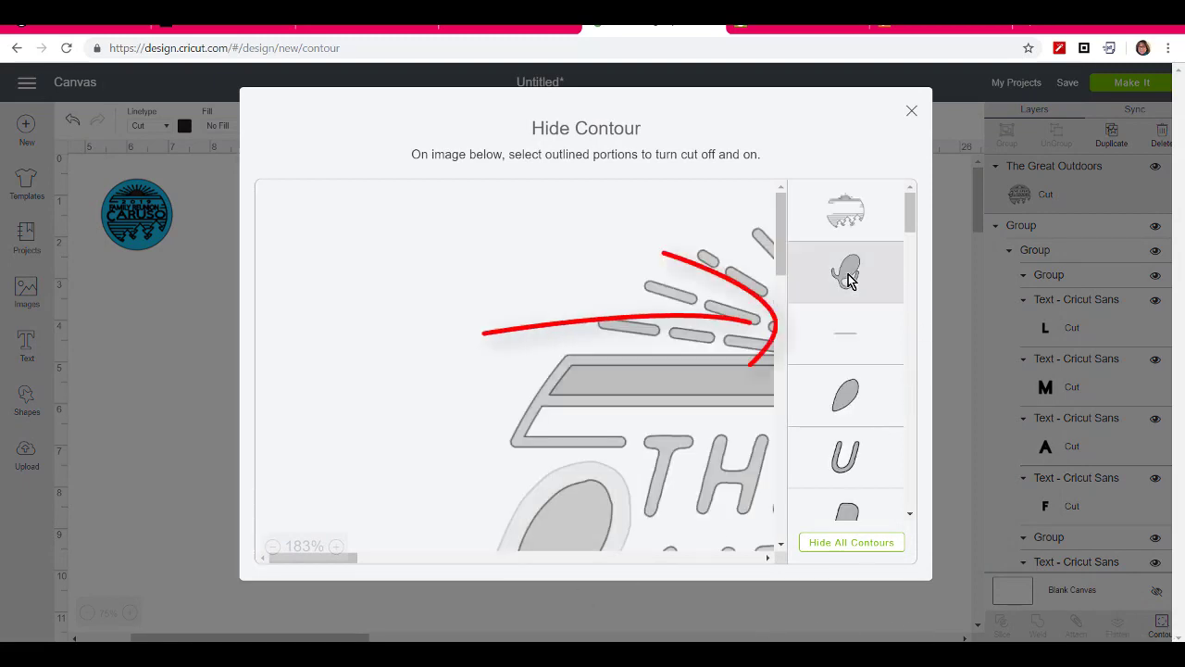
click(840, 405)
click(843, 458)
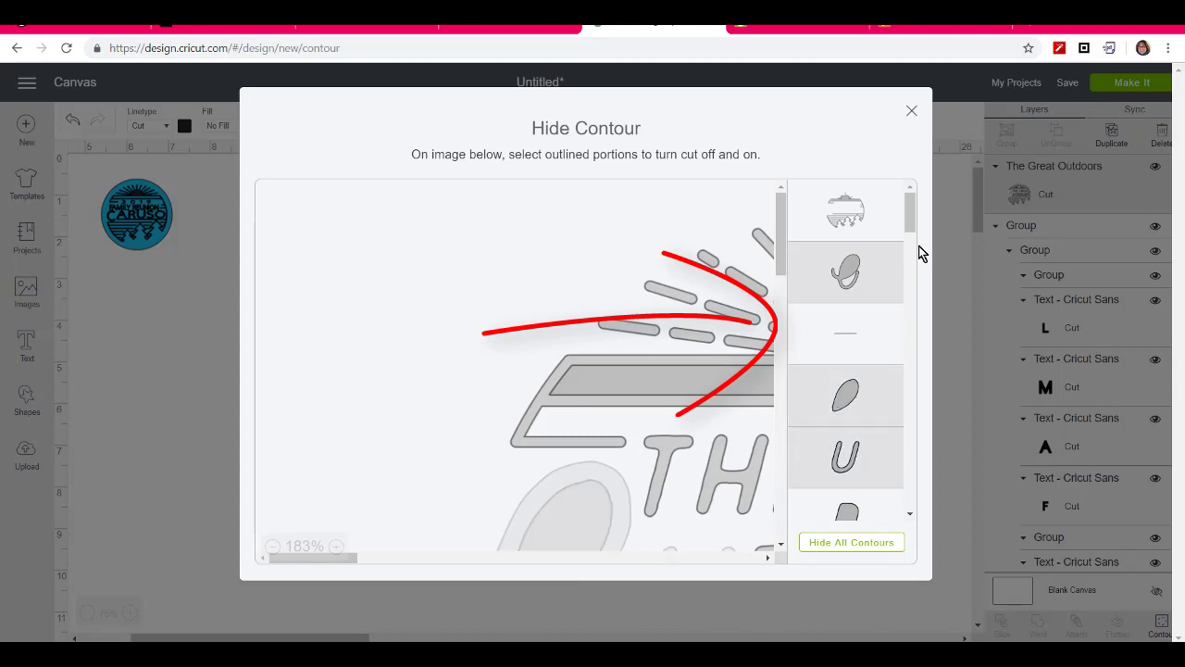
drag(915, 208, 917, 251)
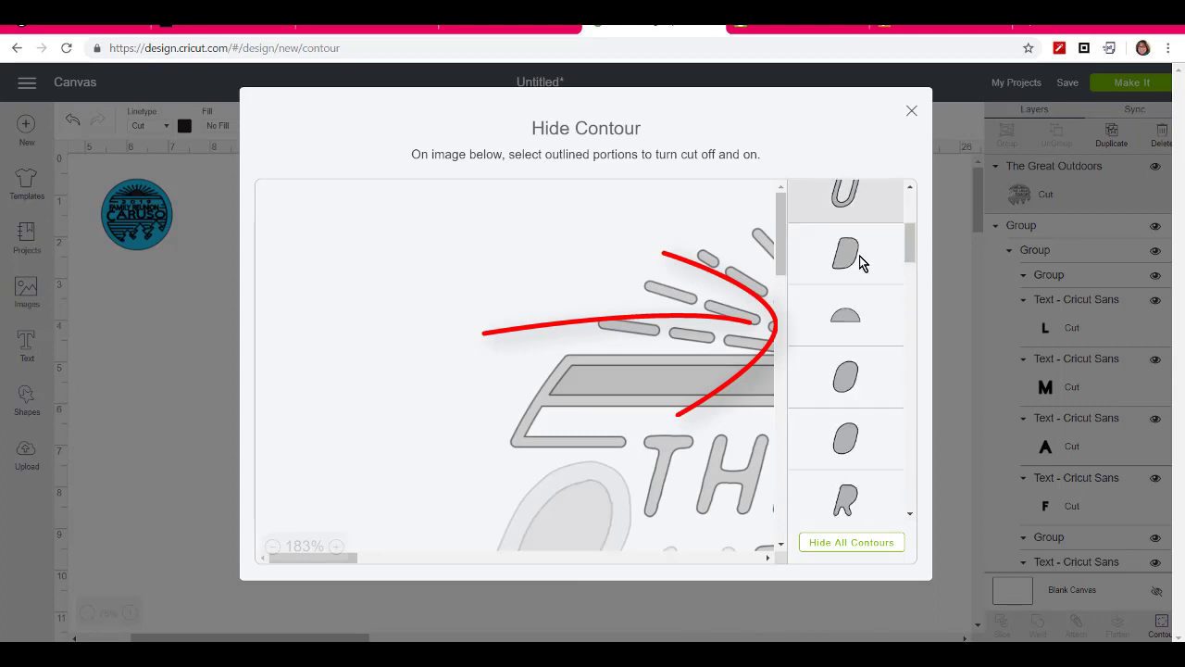
click(860, 265)
click(851, 323)
click(845, 374)
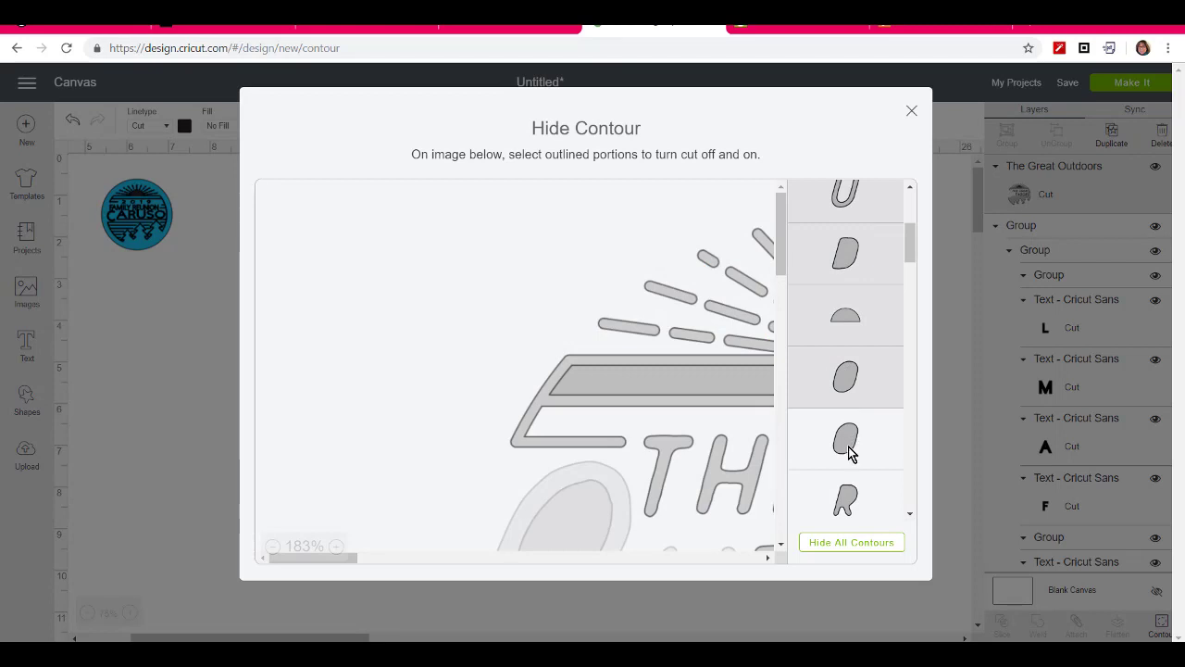
click(848, 452)
click(844, 503)
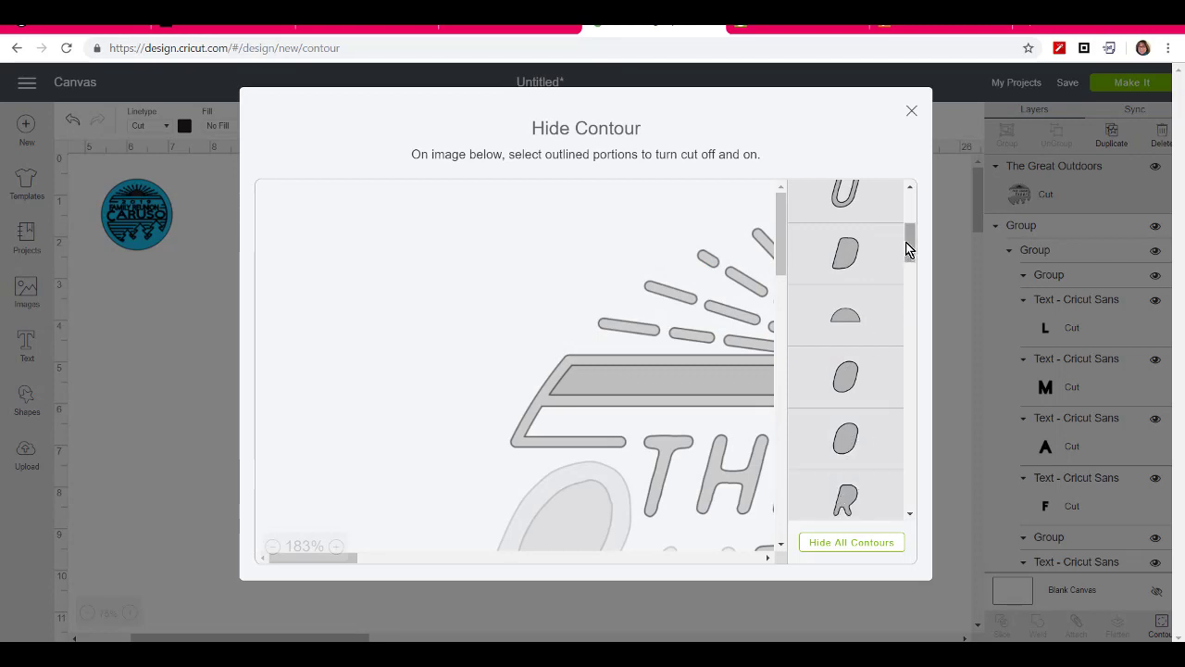
- Hide the contours of the letter S, the T and H, and the letters G, R, E, E and A
drag(908, 249, 915, 263)
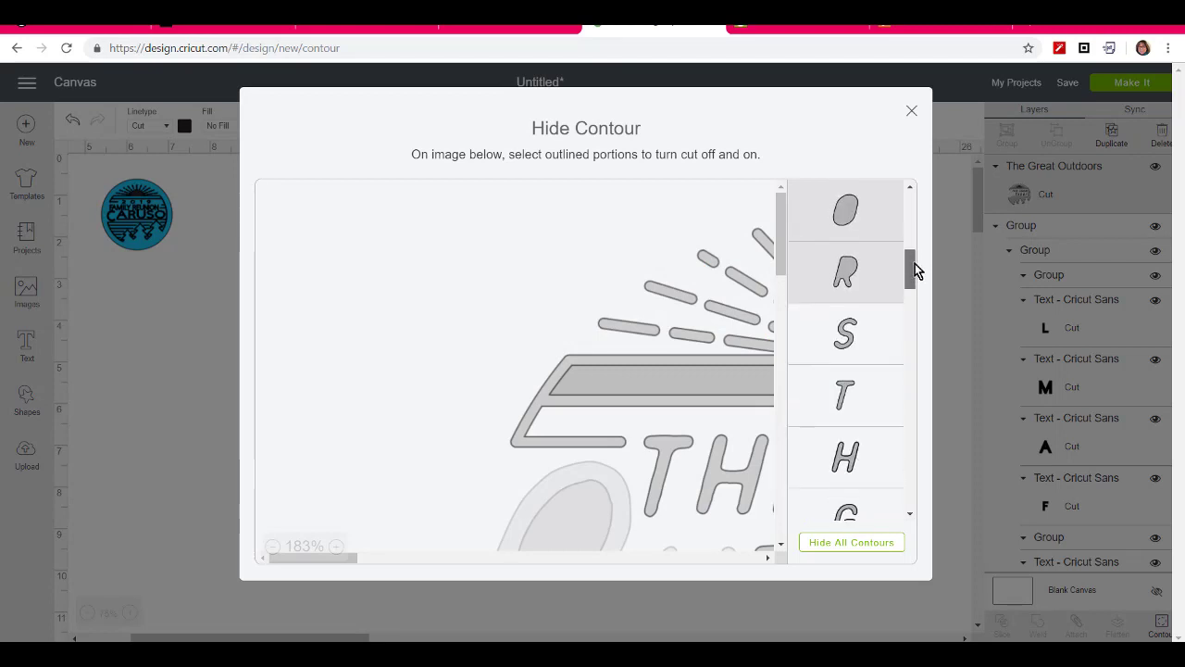
click(859, 344)
click(855, 397)
click(850, 455)
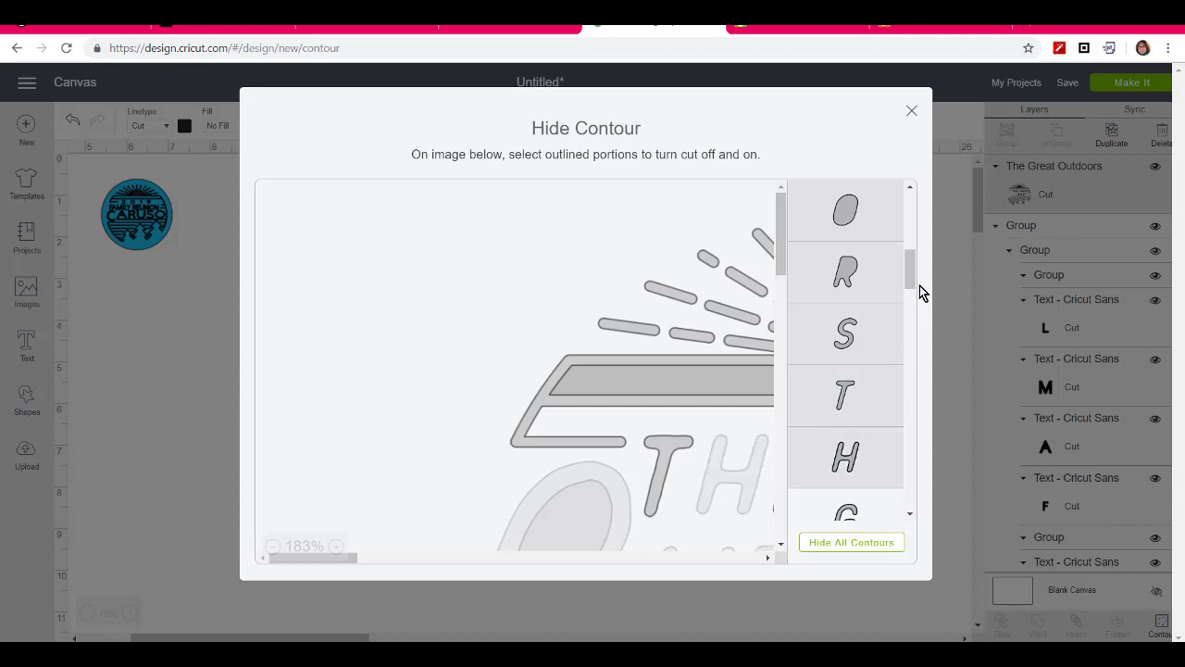
drag(911, 269, 914, 302)
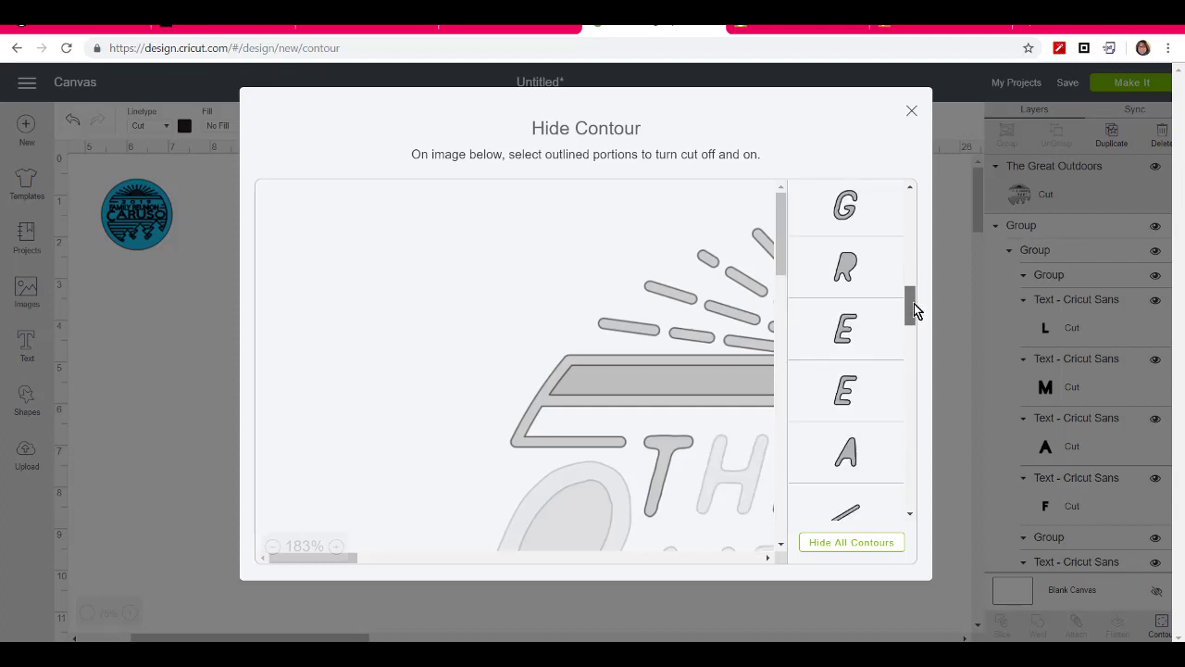
click(852, 205)
click(858, 263)
click(863, 315)
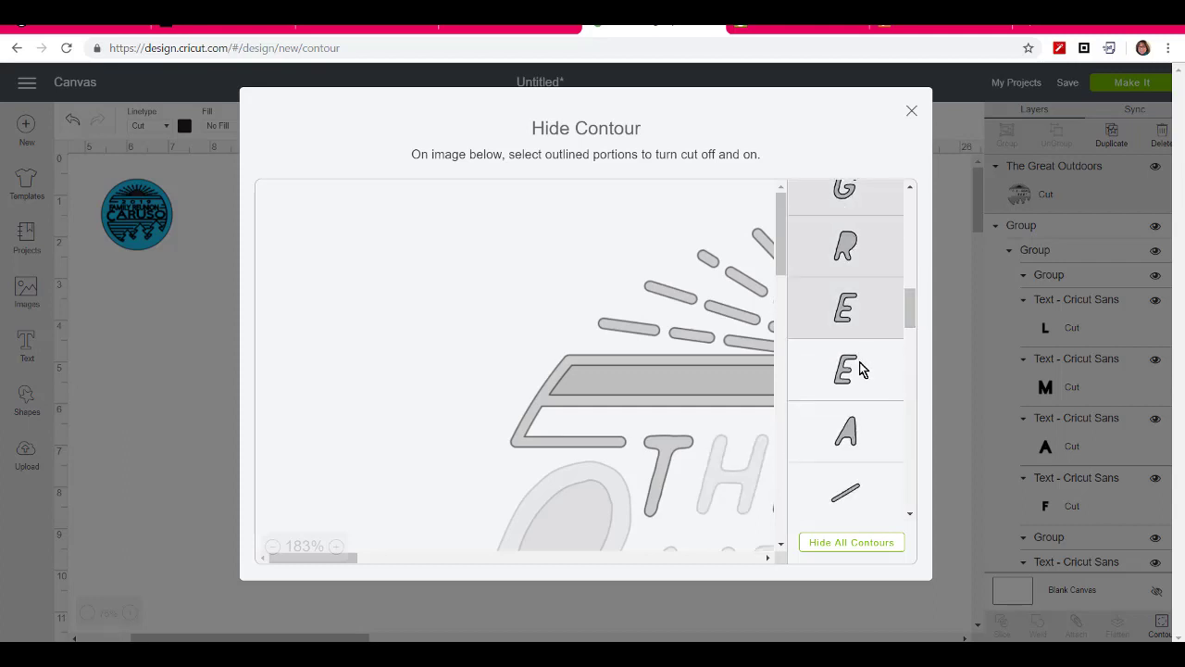
click(862, 369)
click(863, 431)
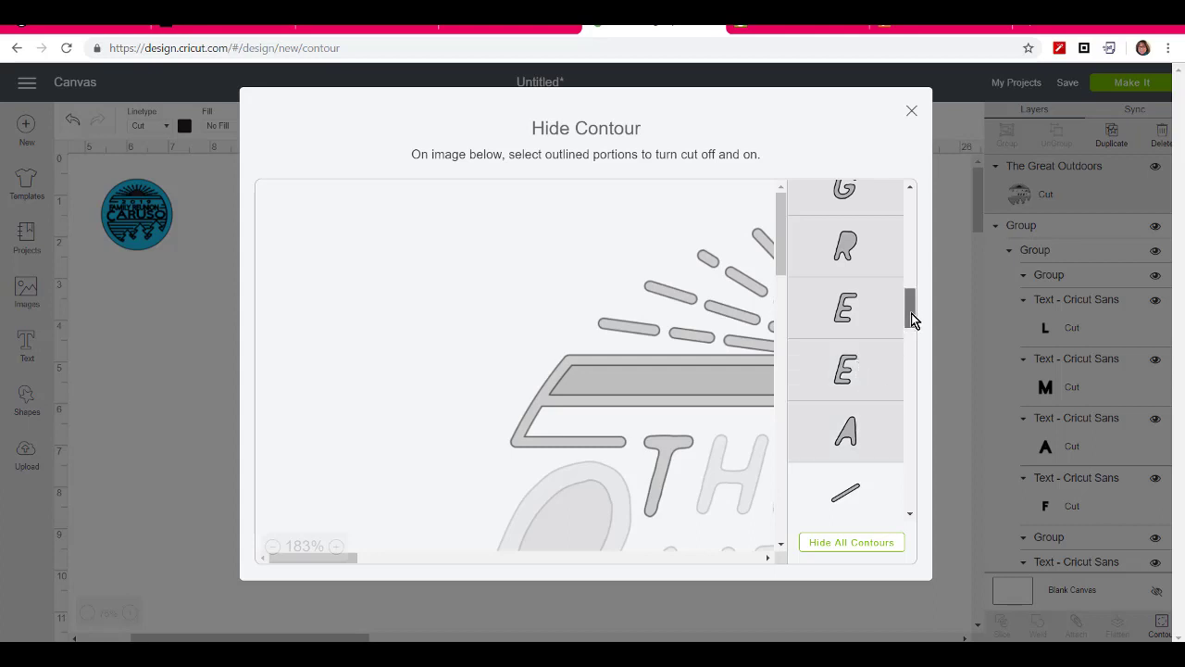
- Hide the two O centers, the remaining T letters and a leftover letter center, and return to the canvas
drag(911, 313, 914, 333)
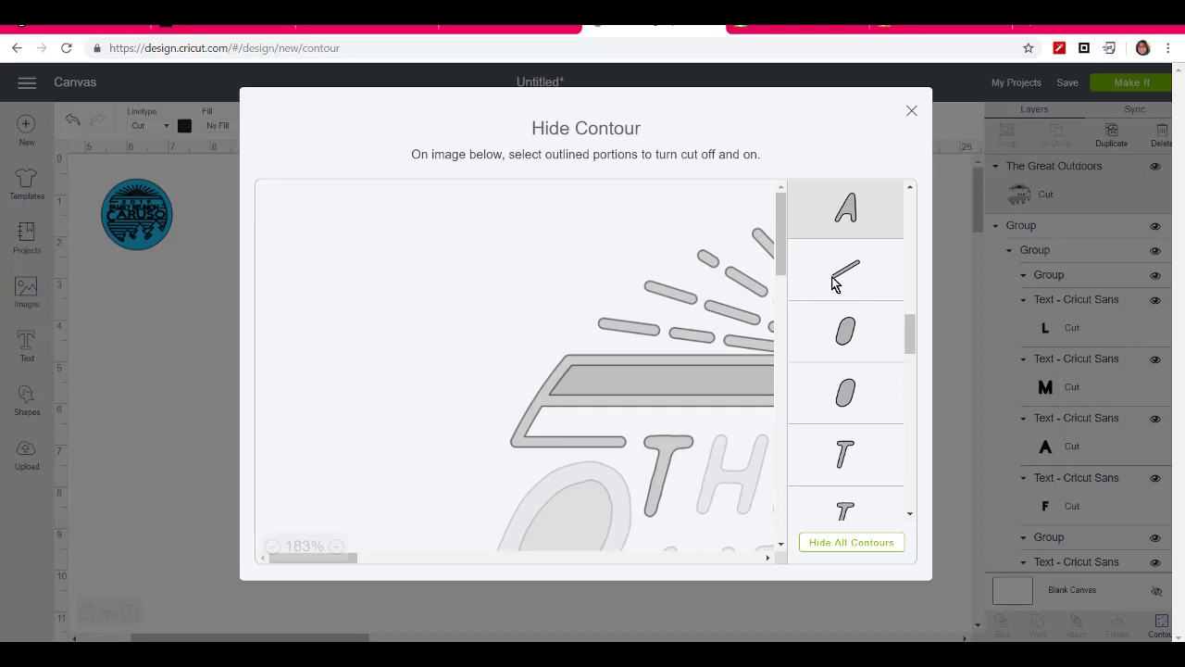
click(856, 344)
click(860, 398)
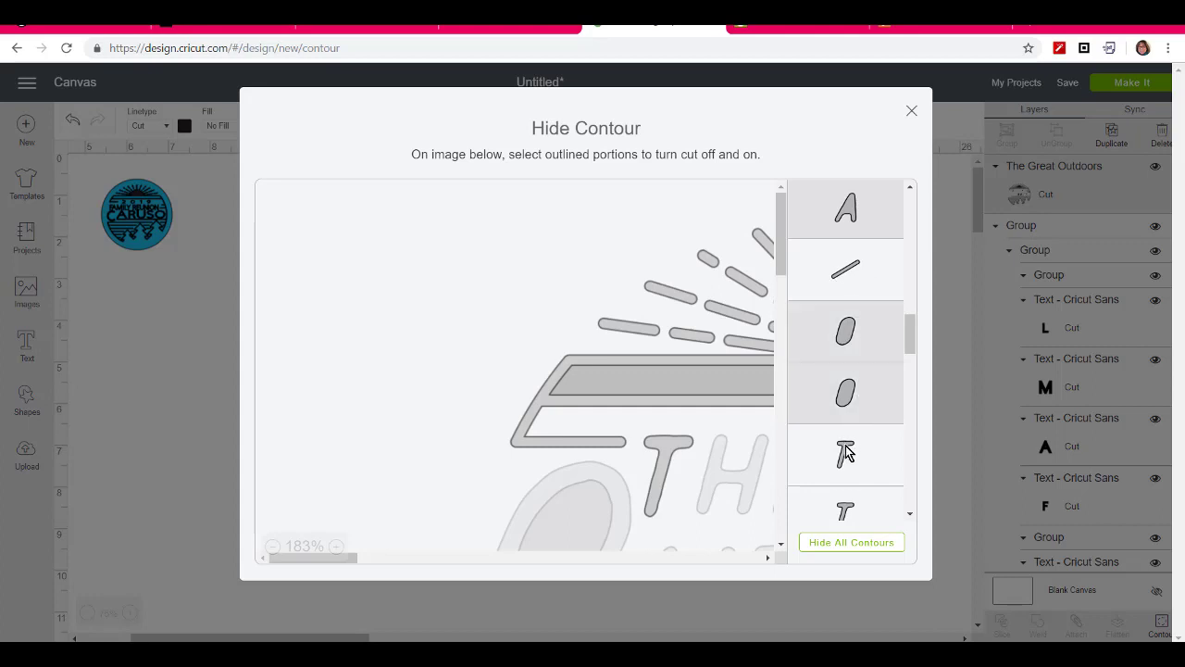
click(865, 428)
drag(913, 339, 913, 388)
click(844, 220)
click(857, 297)
click(853, 296)
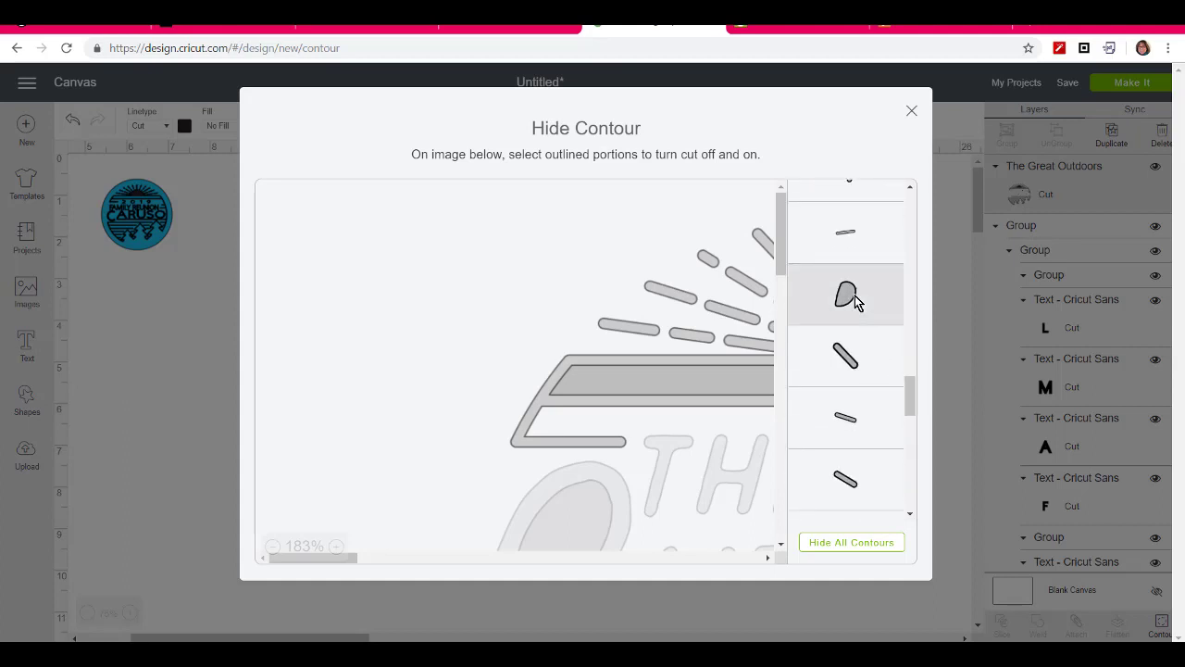
click(146, 346)
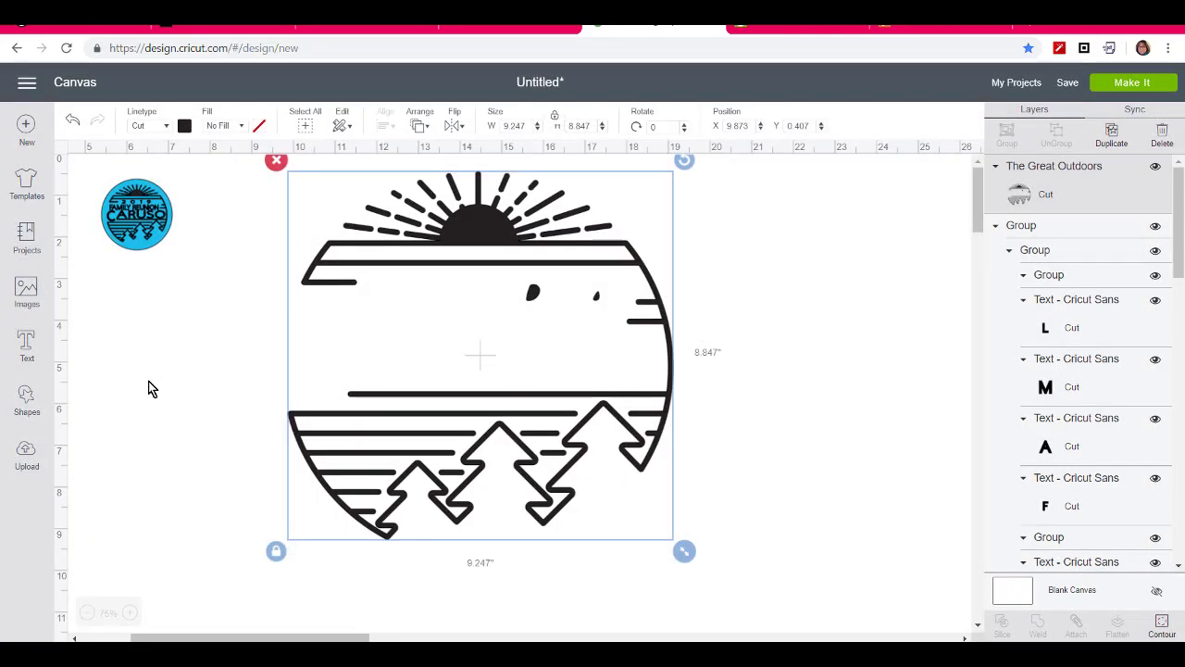
- Reopen the image's contours and hide the leftover centers of the R and A in GREAT
mouse_move(488, 238)
mouse_down()
mouse_move(193, 240)
mouse_move(164, 246)
mouse_move(141, 291)
mouse_move(476, 315)
mouse_move(116, 273)
mouse_move(415, 256)
mouse_move(451, 226)
mouse_move(310, 216)
mouse_move(321, 218)
mouse_up()
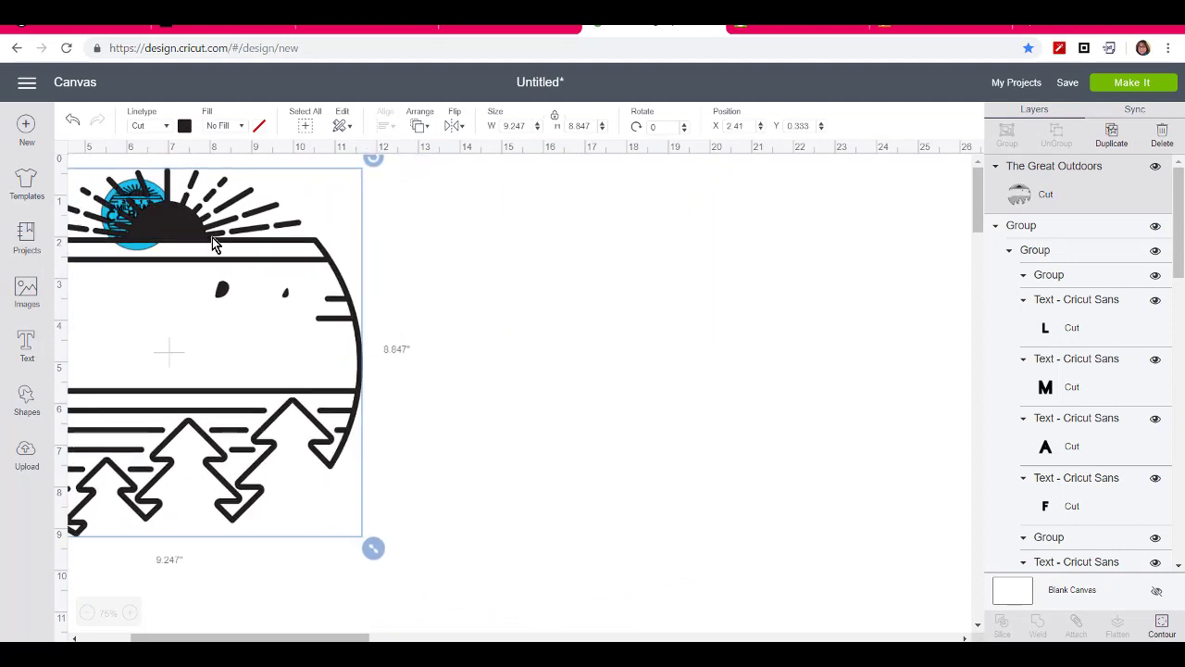
drag(188, 250, 134, 240)
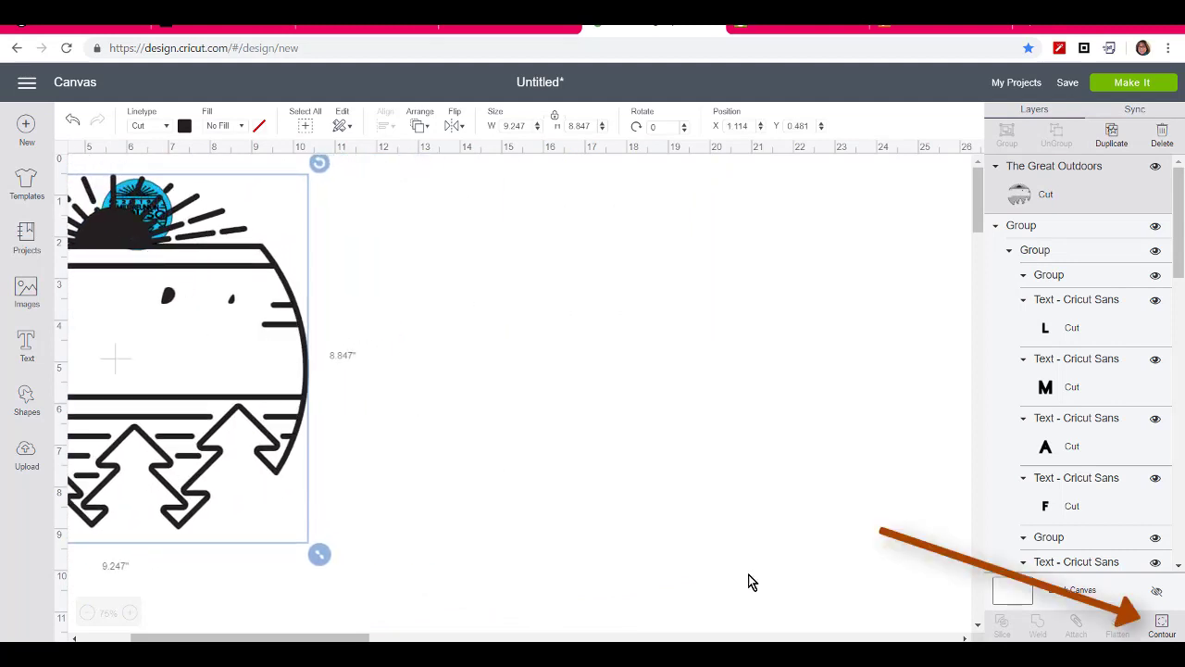
click(1162, 625)
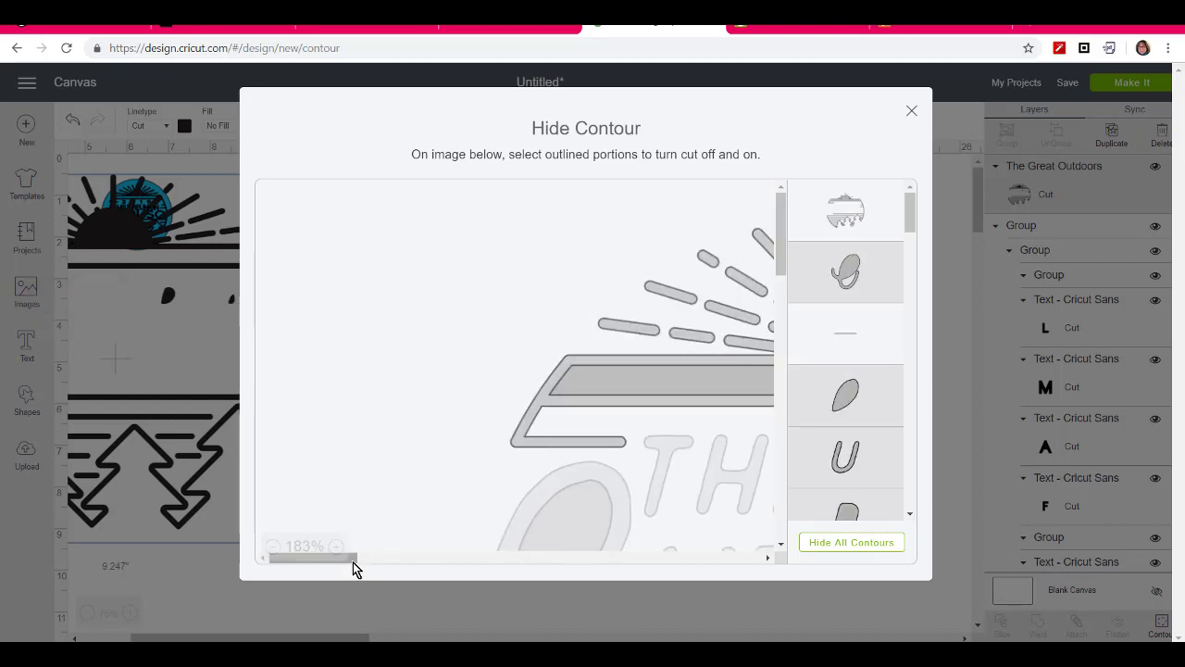
drag(353, 567, 431, 572)
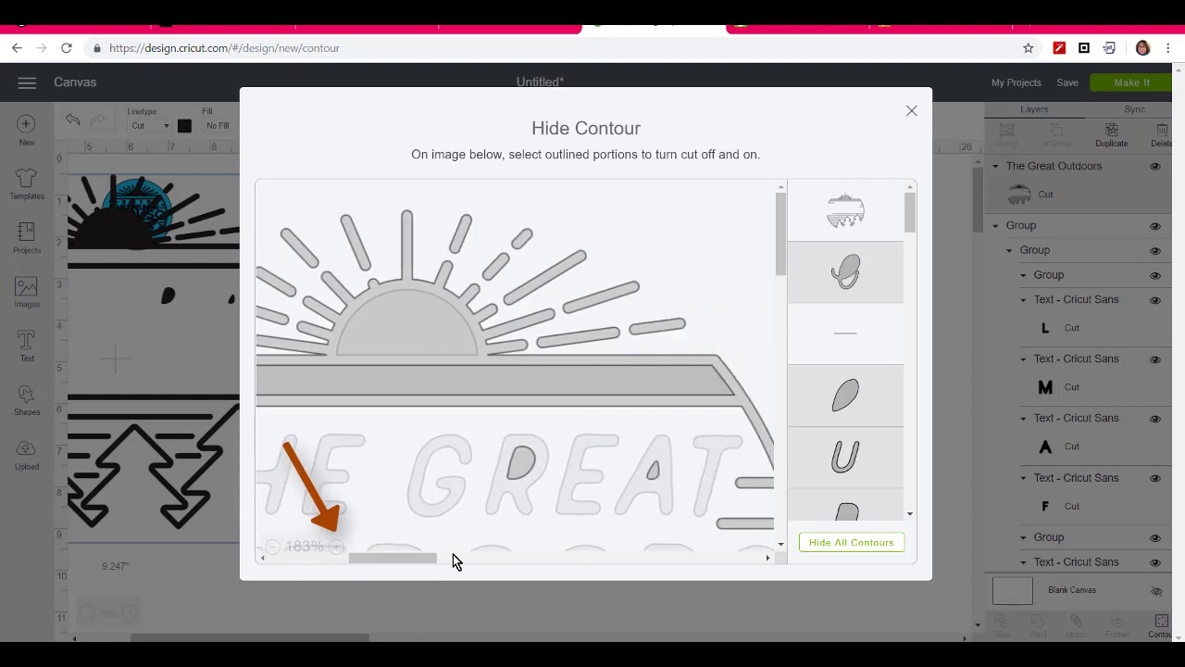
click(521, 471)
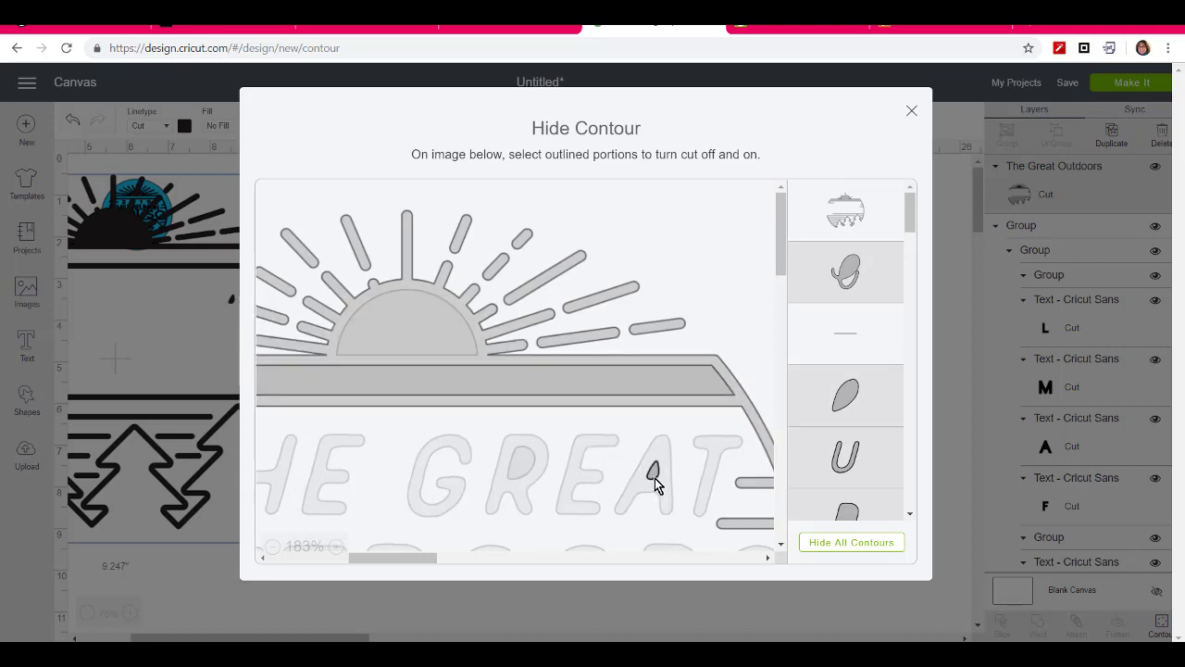
click(289, 605)
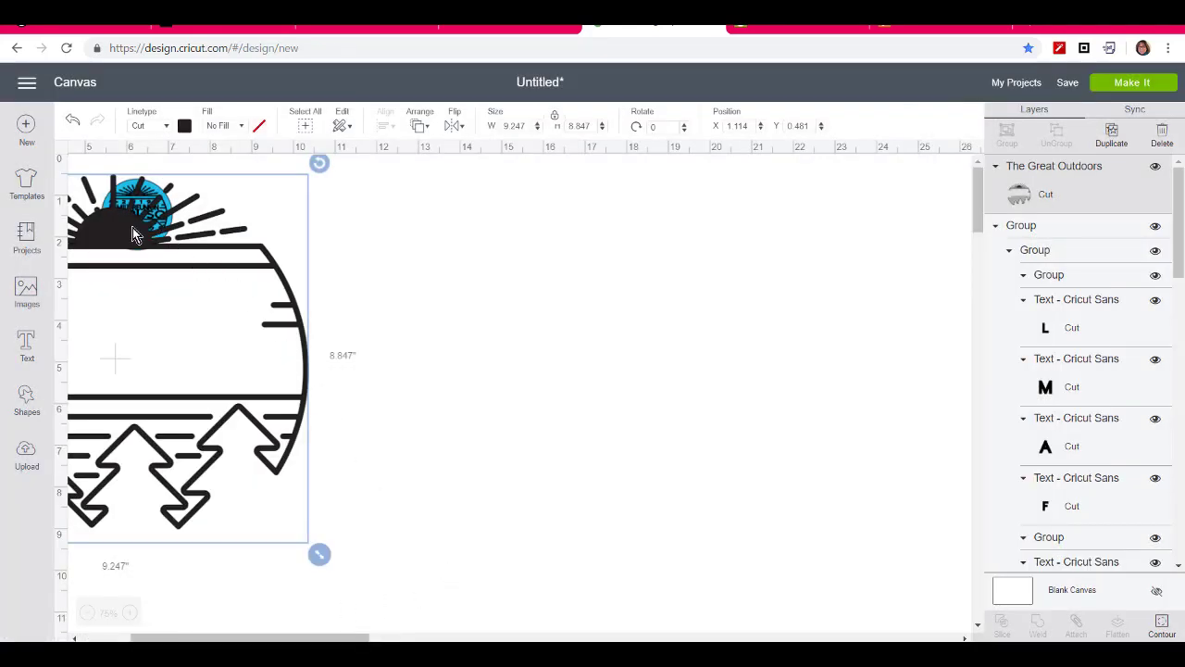
- Move the textless outdoors image to the middle of the canvas and enlarge the blue family reunion design to about 3.5 inches
drag(133, 228, 598, 257)
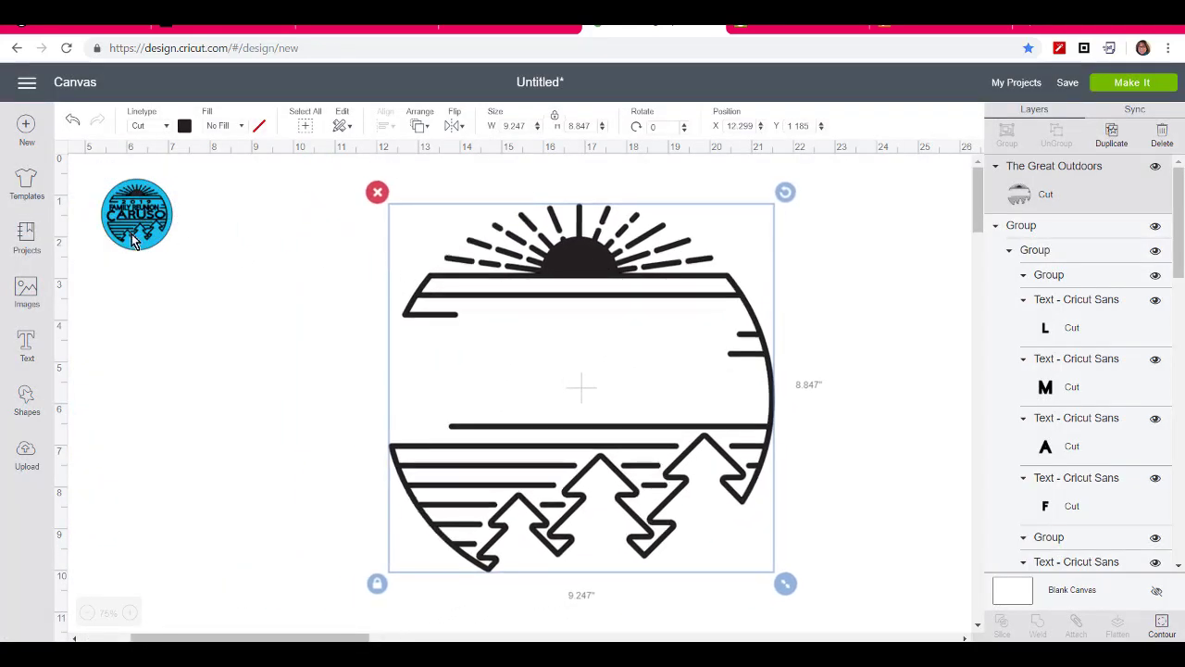
click(132, 239)
drag(179, 260, 272, 392)
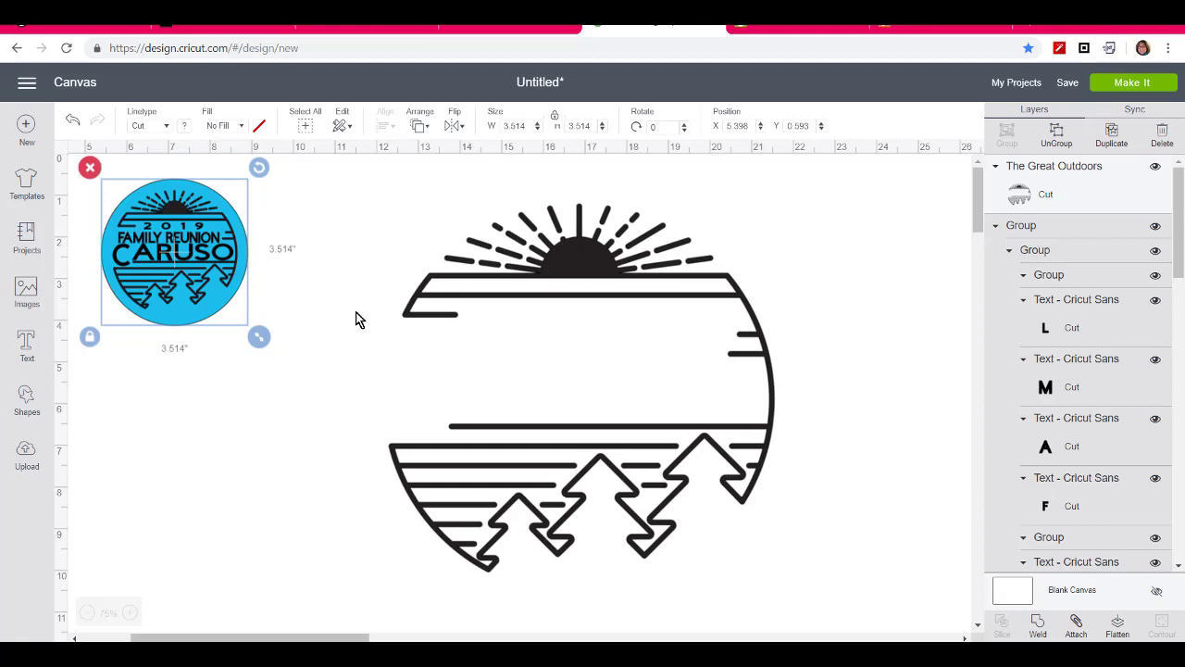
- Move the textless outdoors image farther right of the blue design and add the family surname in capitals as new text
drag(561, 266, 689, 271)
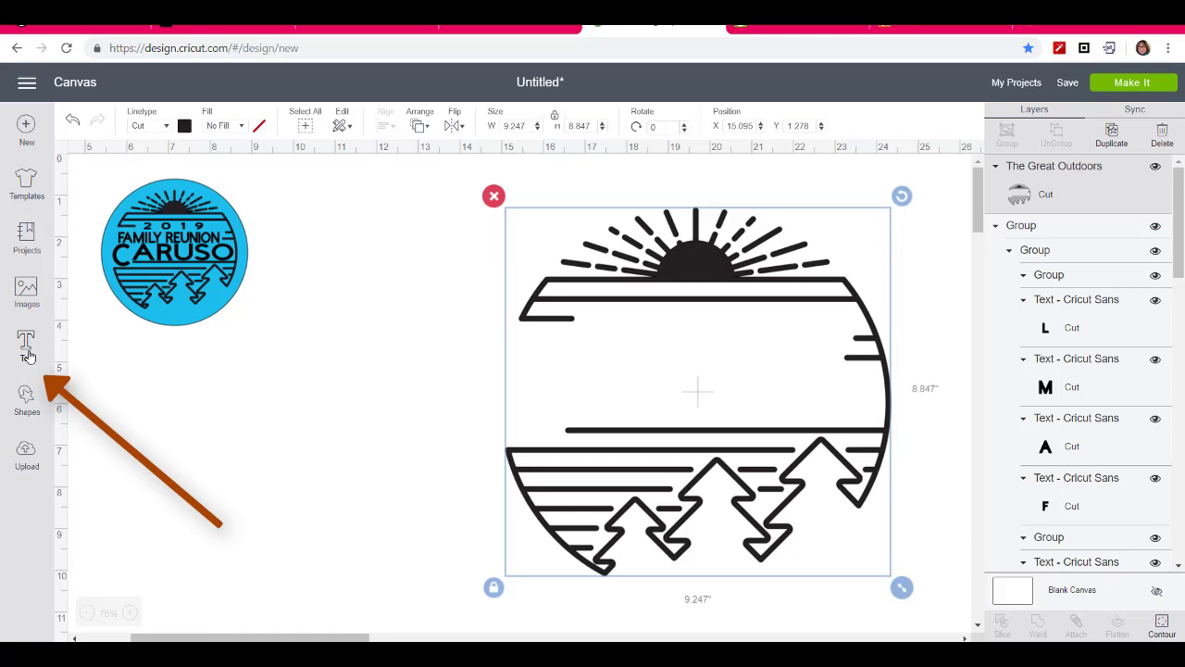
click(28, 355)
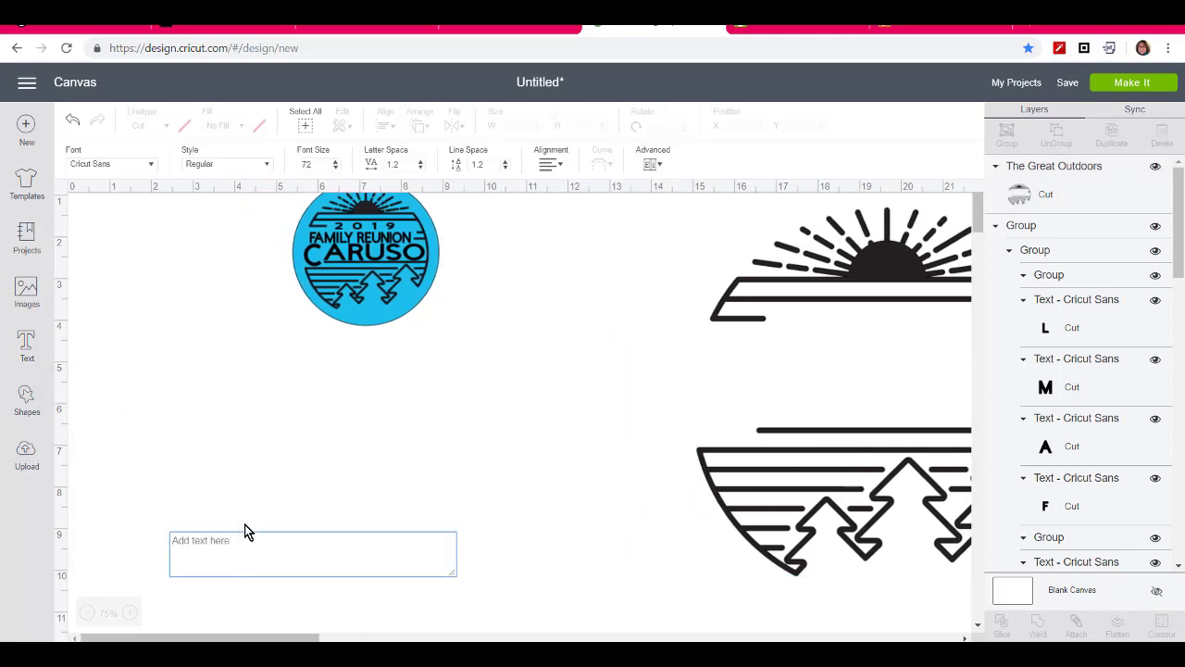
text(GRI)
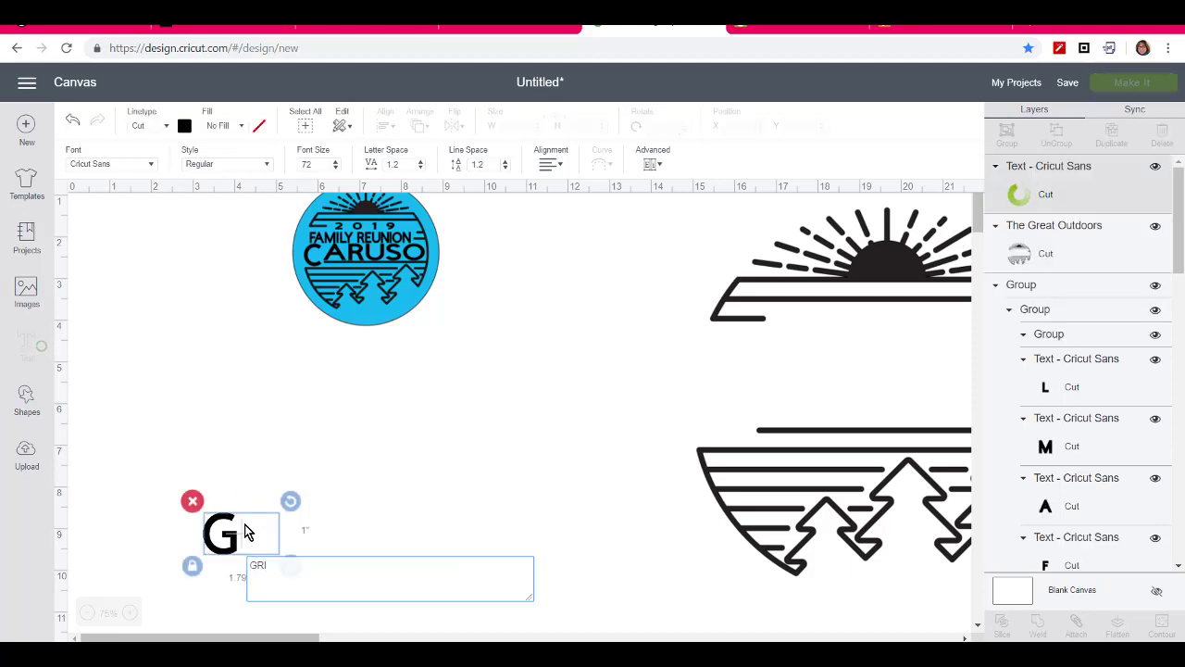
text(MES)
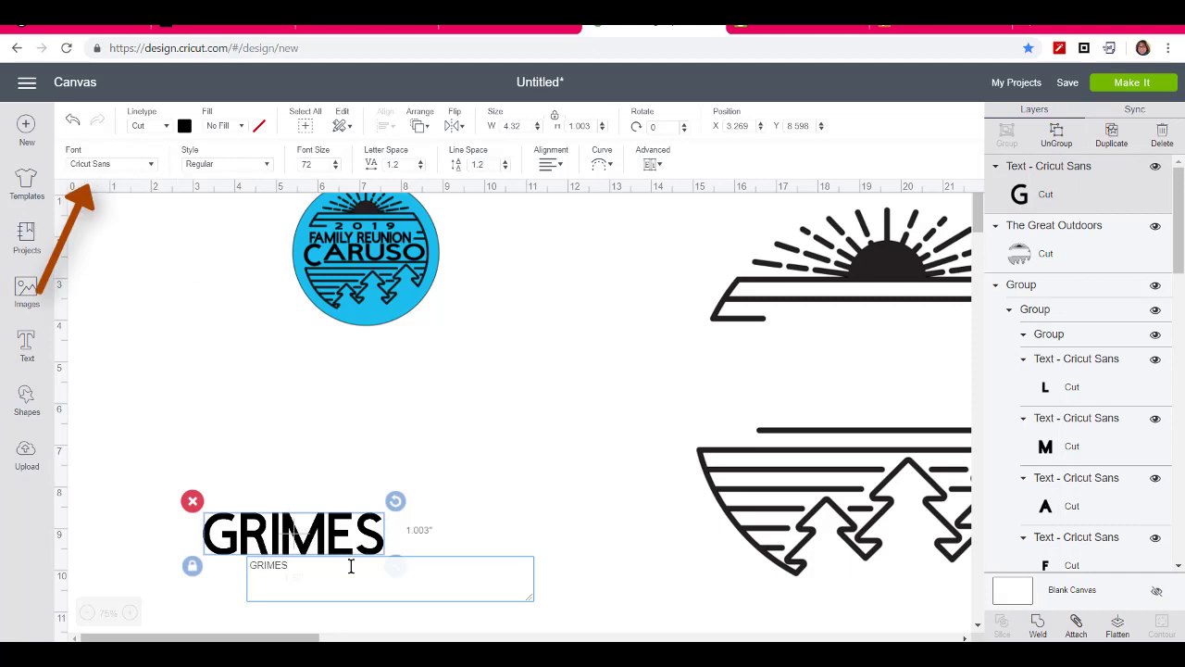
click(503, 528)
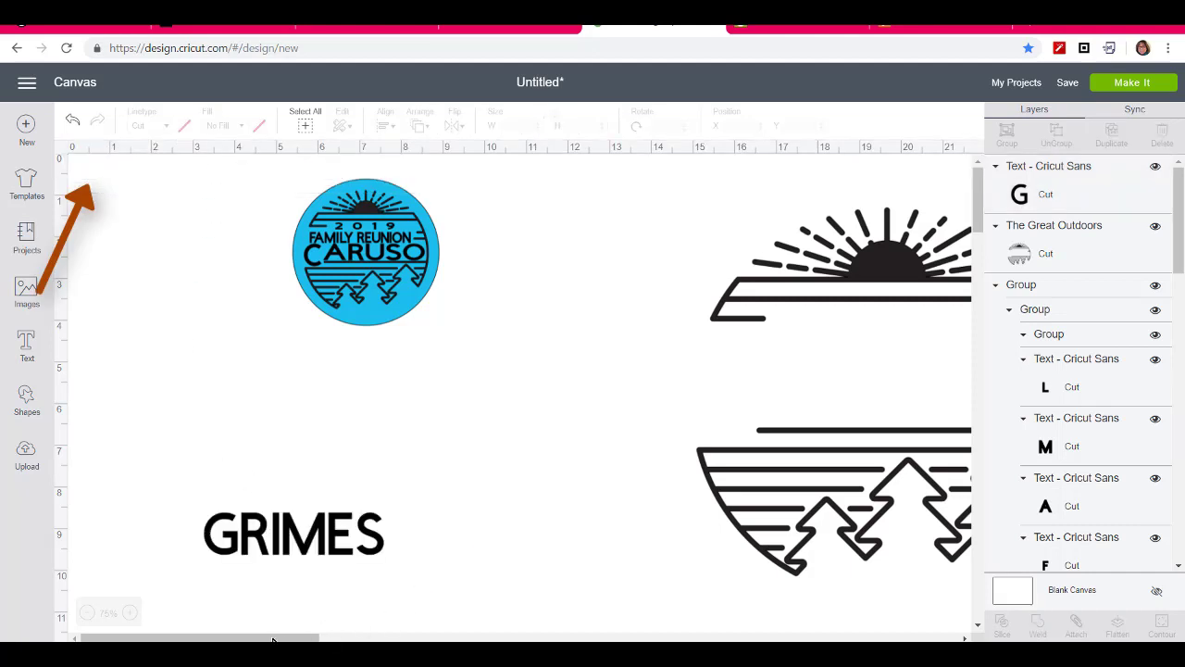
- Move the surname text to the outdoors image's empty band and bring the blue reference design down beside the image
drag(200, 637, 238, 637)
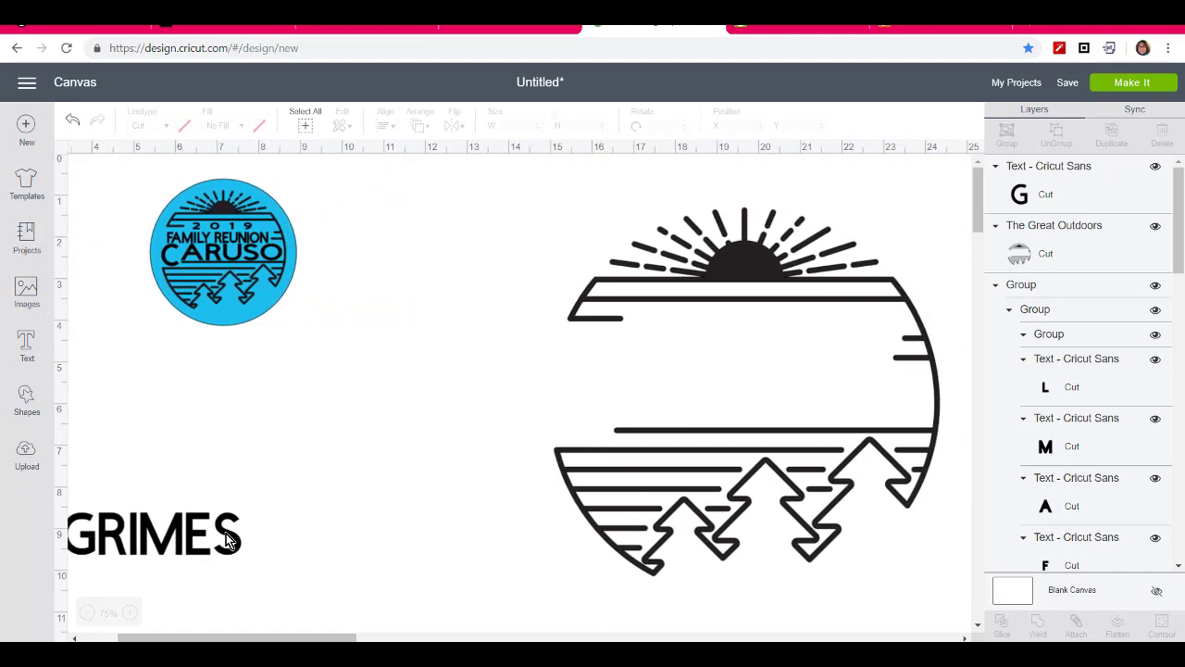
drag(222, 537, 660, 361)
drag(294, 639, 317, 637)
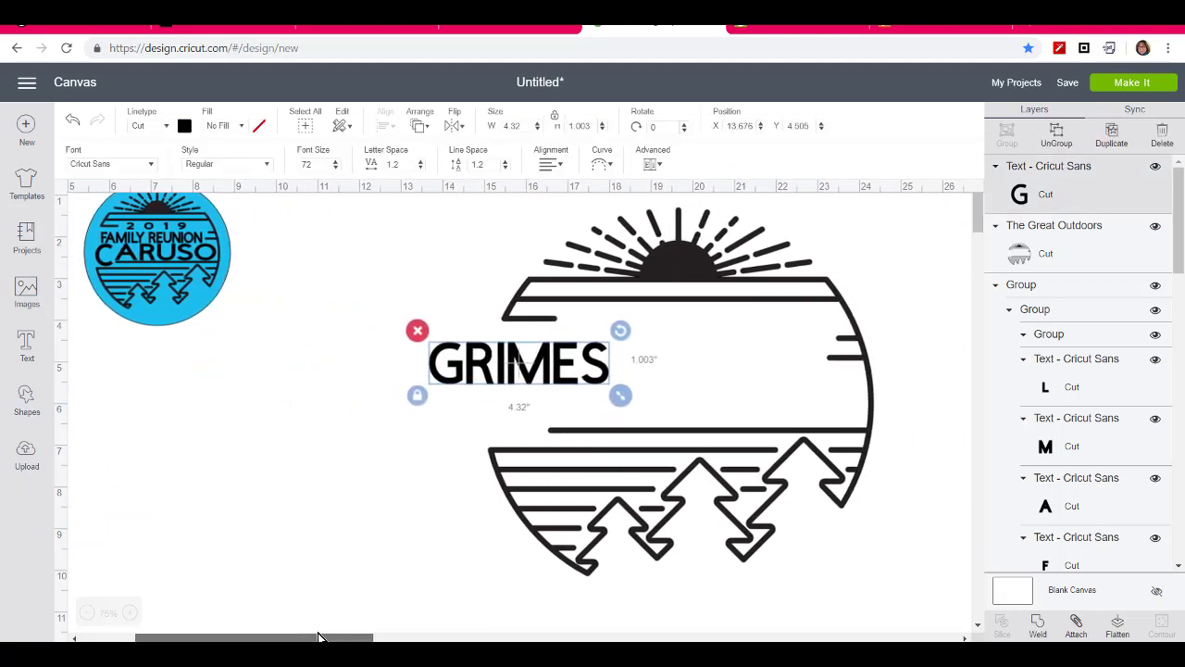
drag(189, 310, 318, 449)
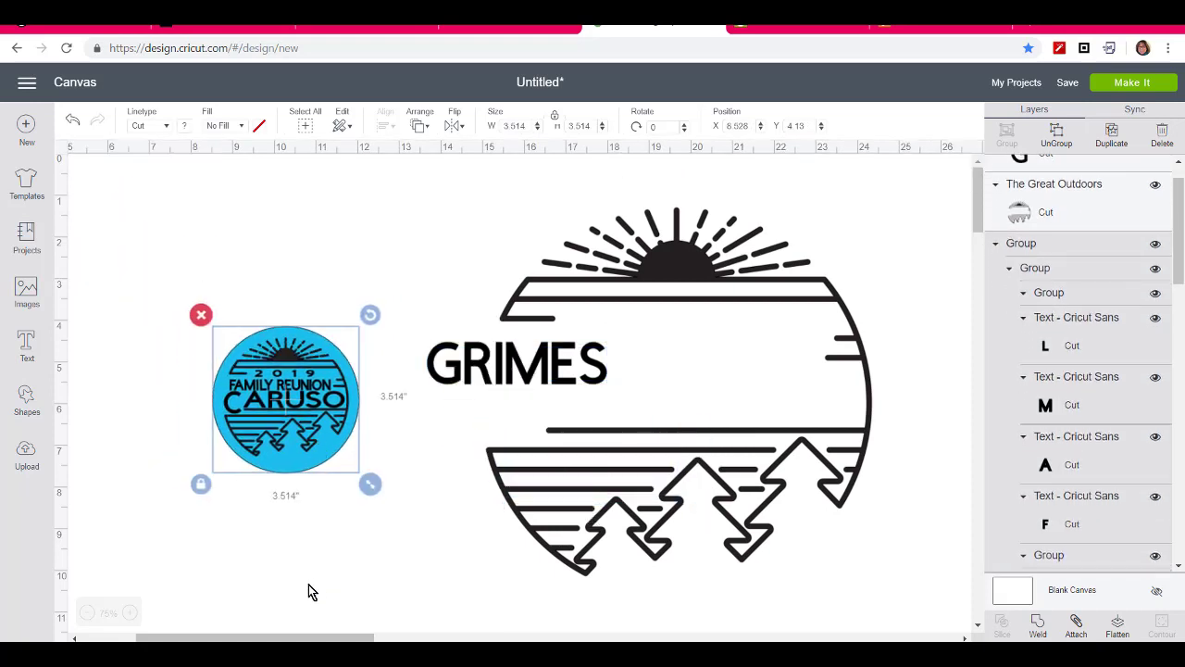
drag(269, 637, 315, 637)
- Enlarge the surname text proportionally to about 8.9 inches wide and position it across the image's empty band
click(403, 378)
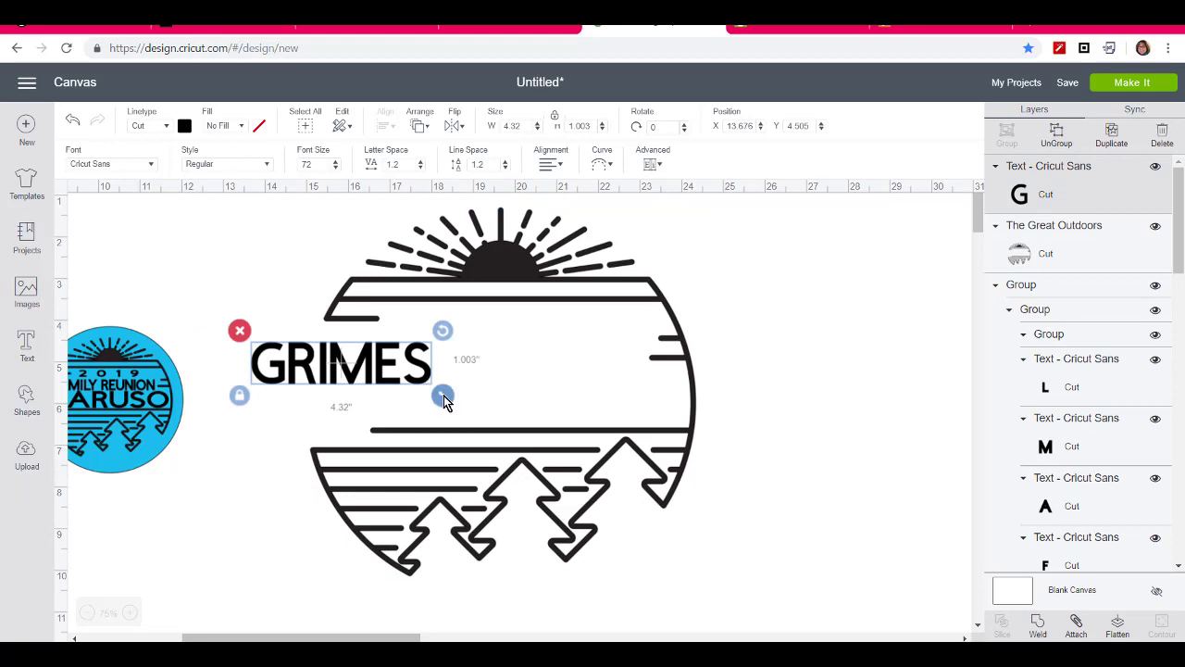
drag(442, 397, 654, 397)
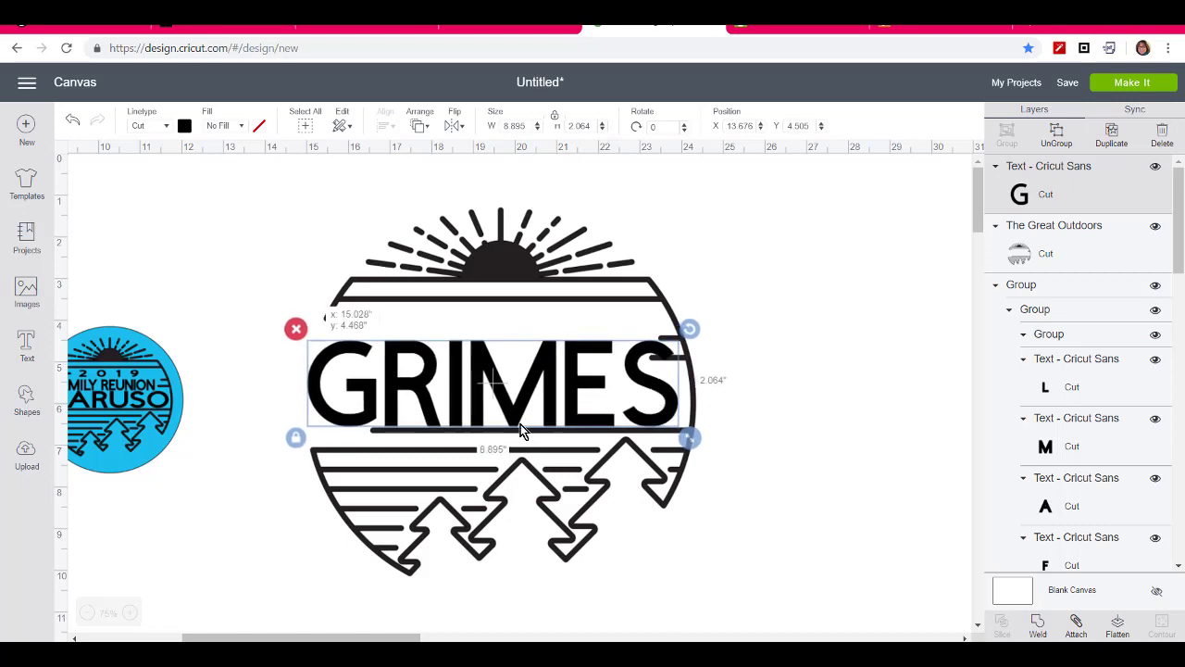
drag(521, 431, 521, 431)
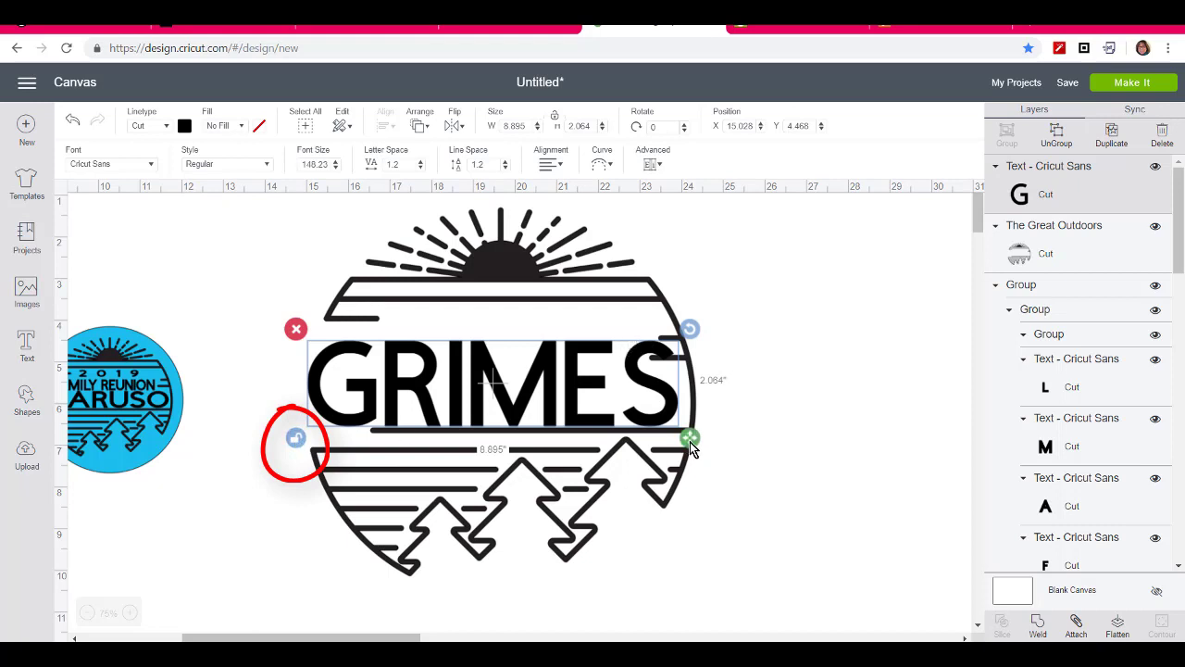
- Unlock the surname text's proportions, flatten it, and fit it just above the long line under the empty band
drag(690, 442, 683, 416)
drag(543, 373, 547, 400)
drag(691, 437, 699, 445)
click(786, 450)
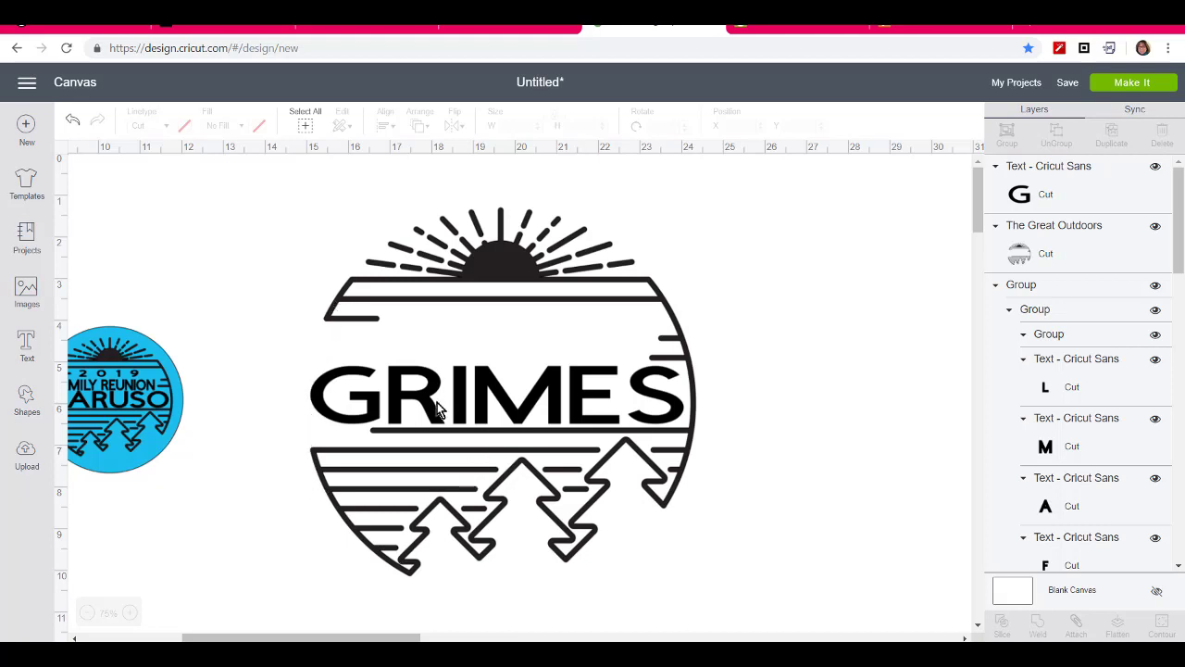
- Move the blue reference design up beside the sun and add a new text object reading FAMILY REUNION
drag(148, 359, 212, 219)
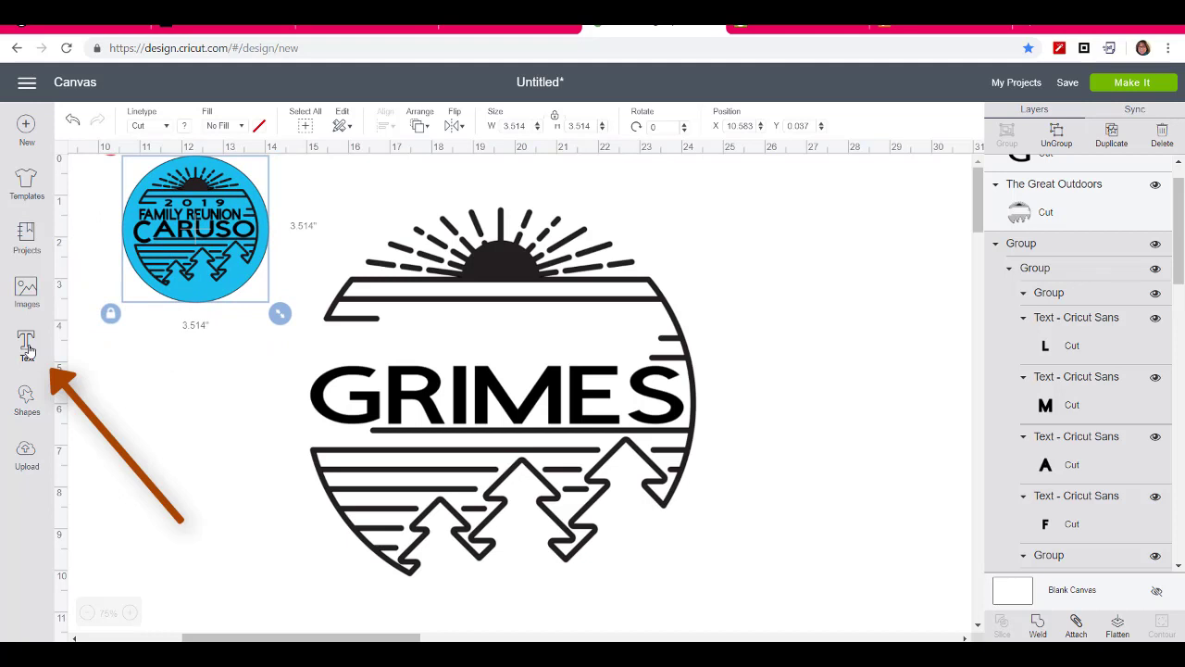
click(27, 345)
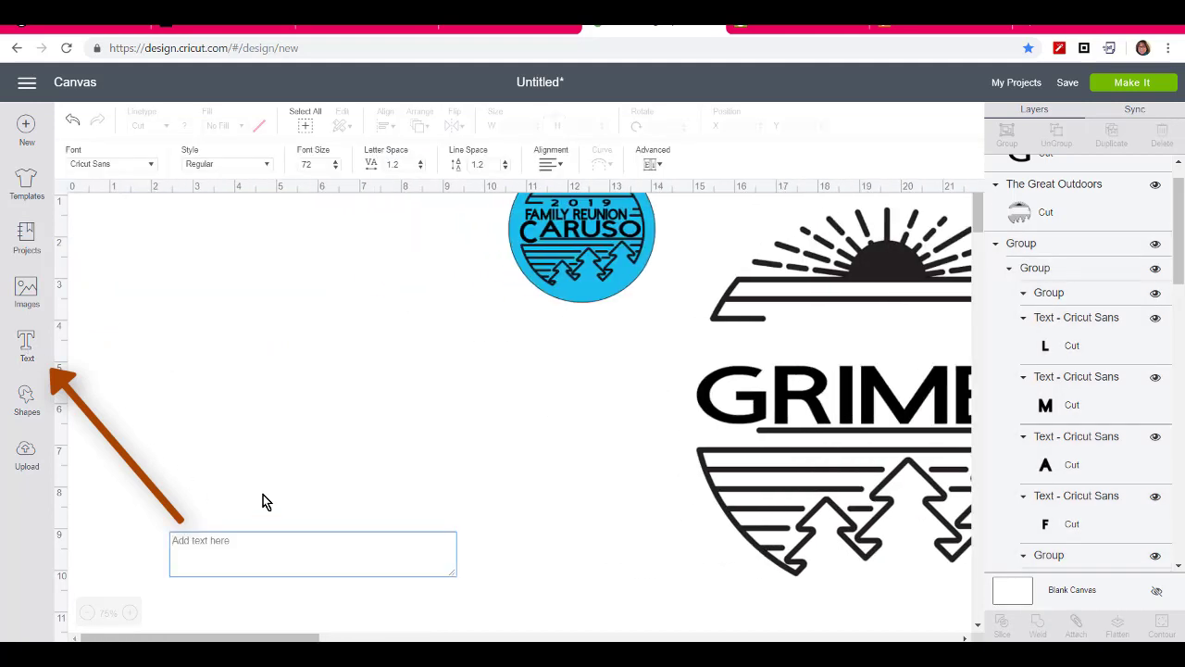
text(FA)
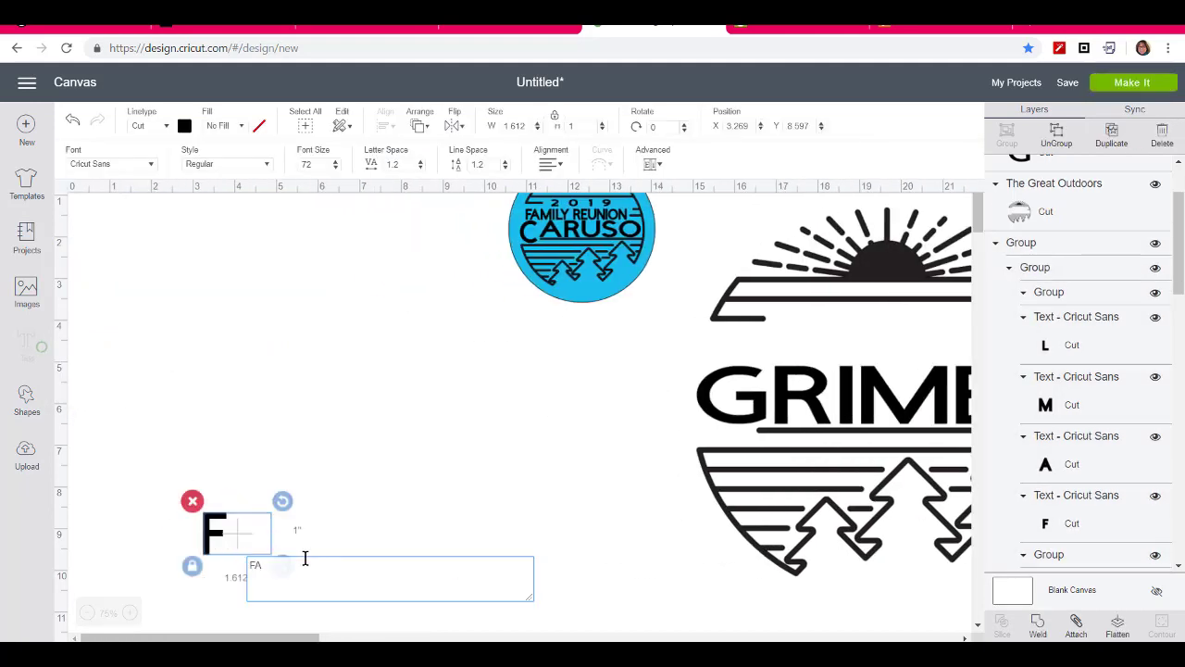
text(IM)
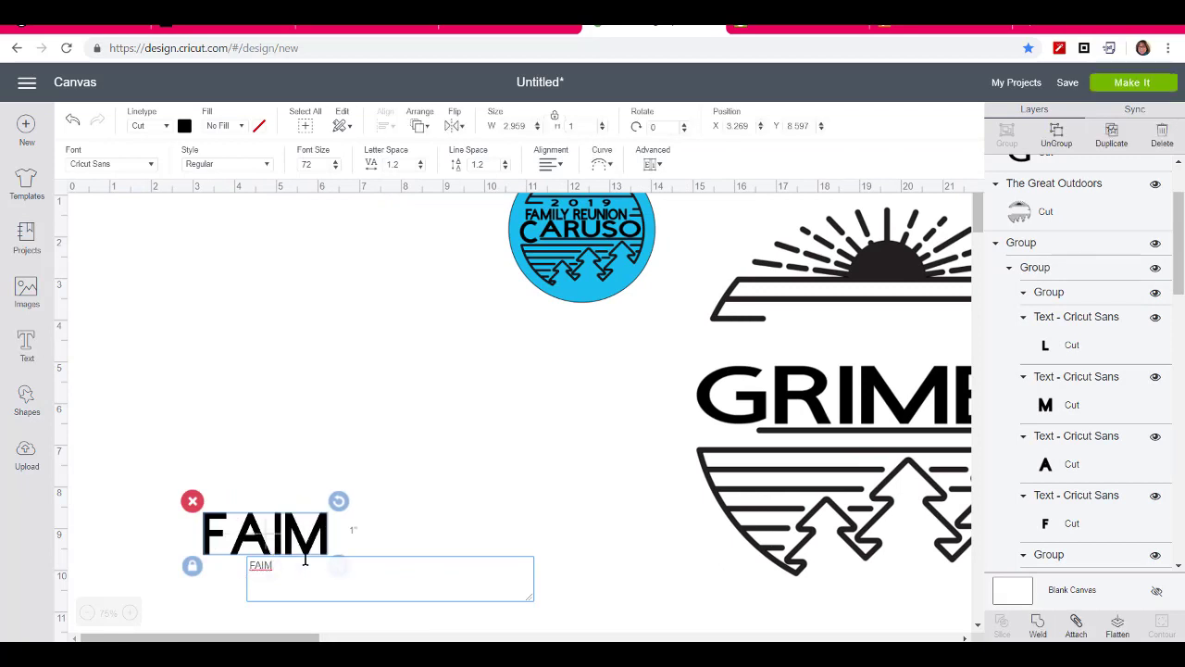
key(BackSpace)
key(BackSpace)
text(MILY RE)
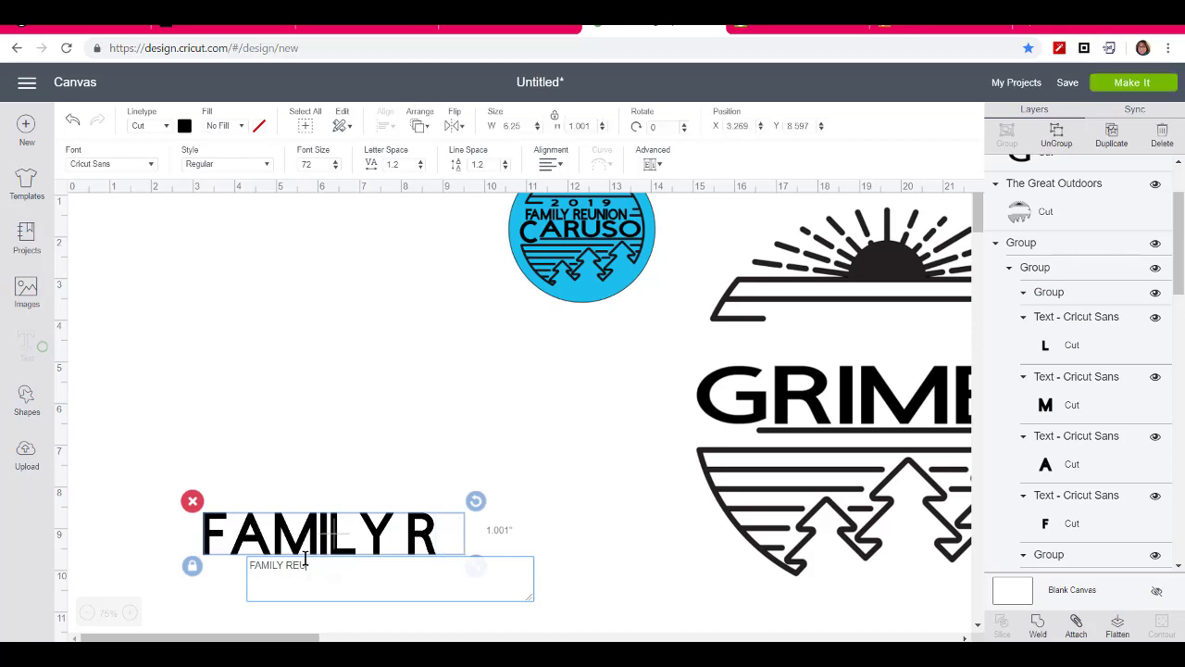
text(UNION)
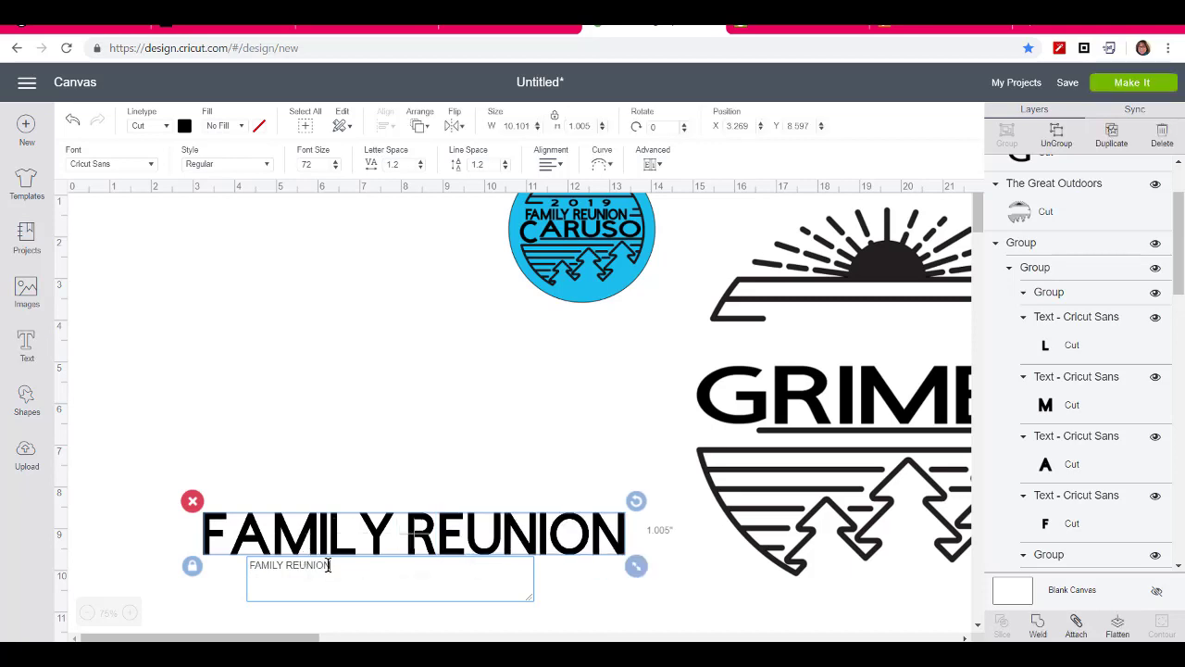
click(616, 633)
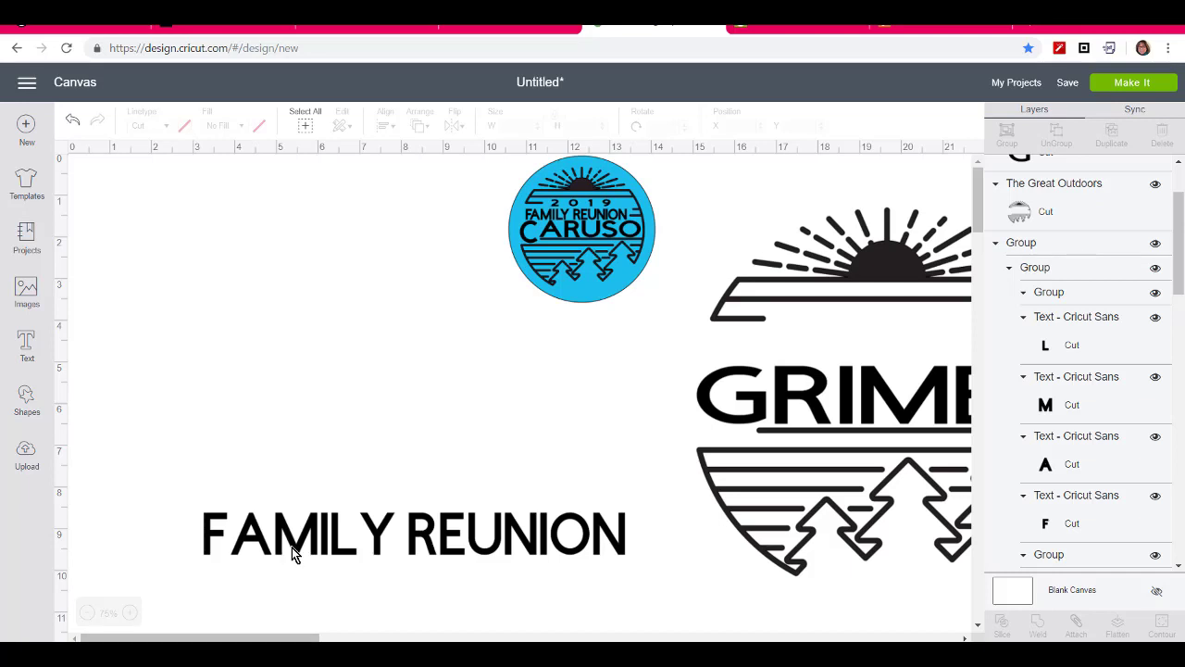
- Move the FAMILY REUNION text onto the outdoors image, directly above the surname
click(291, 547)
drag(291, 545, 759, 330)
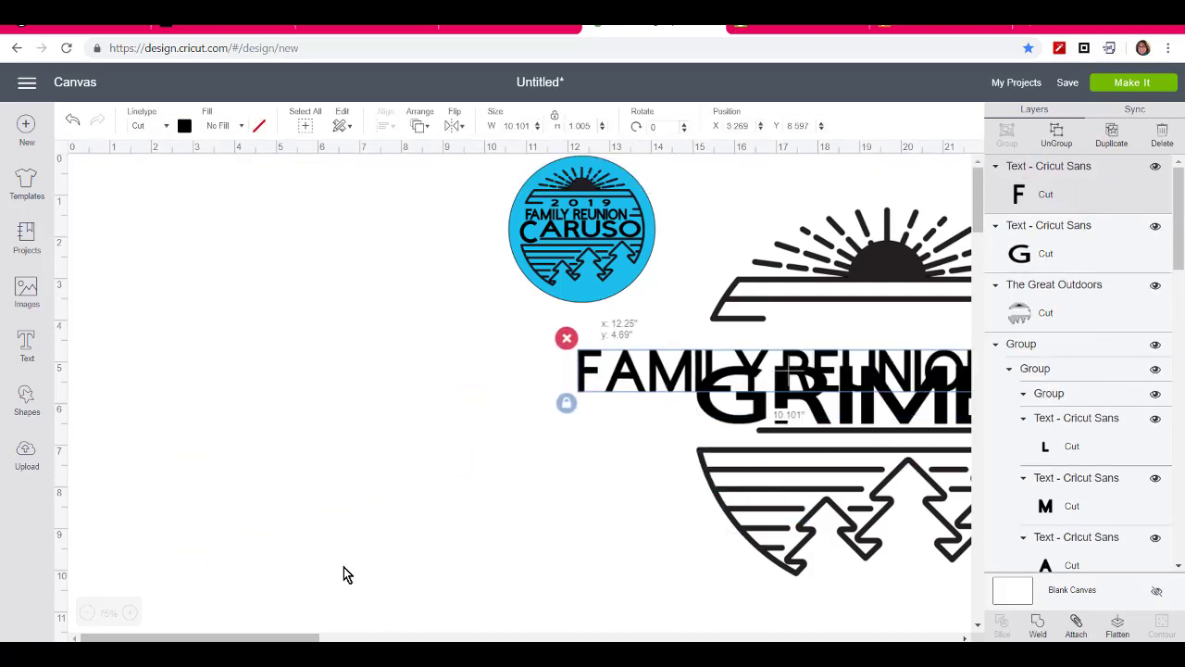
drag(219, 637, 331, 637)
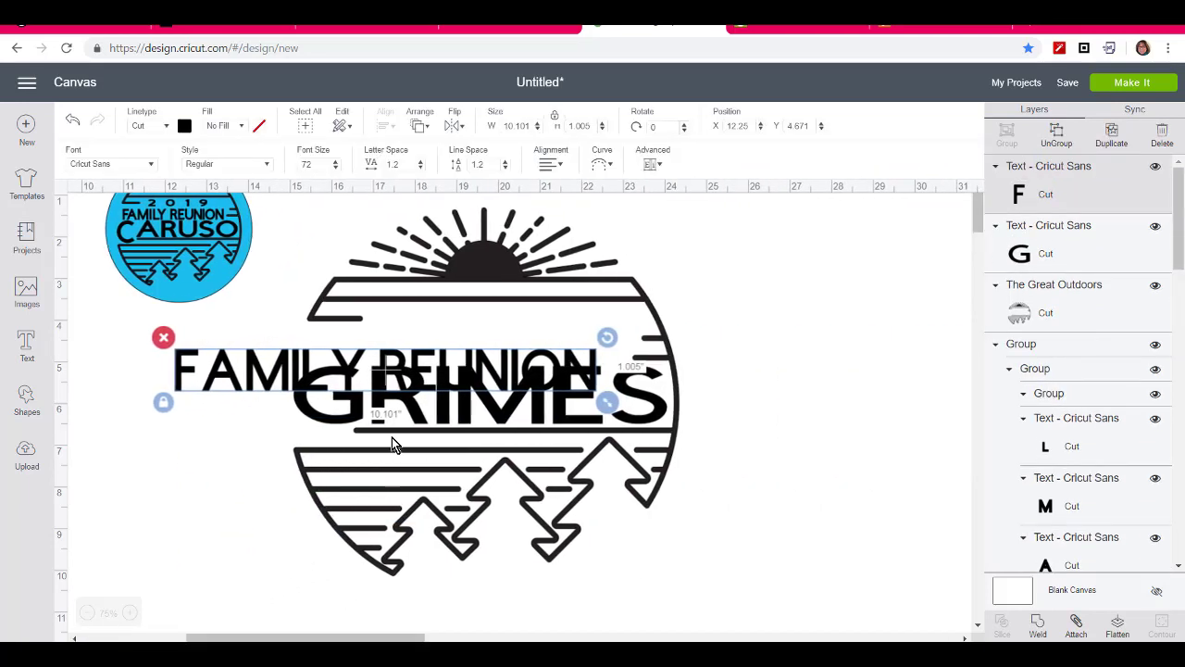
drag(417, 375, 460, 343)
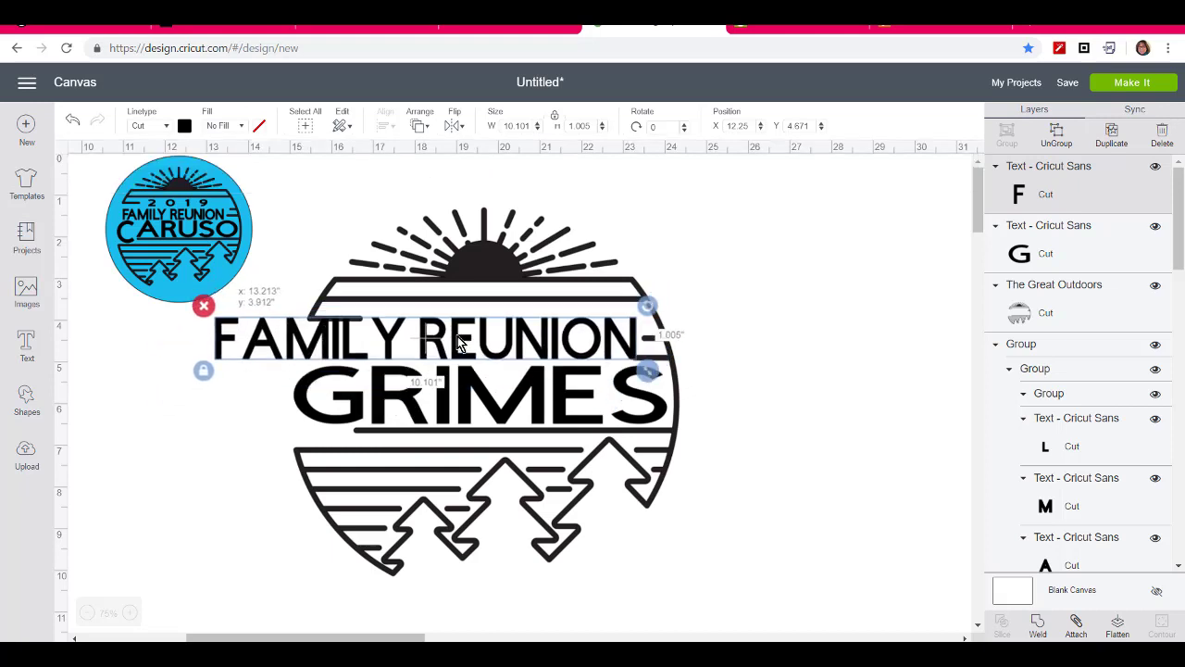
drag(460, 343, 460, 343)
- Resize the FAMILY REUNION text to about 7.9 by 0.6 inches with unlocked proportions, fitting it between the upper lines and the surname
drag(645, 372, 519, 371)
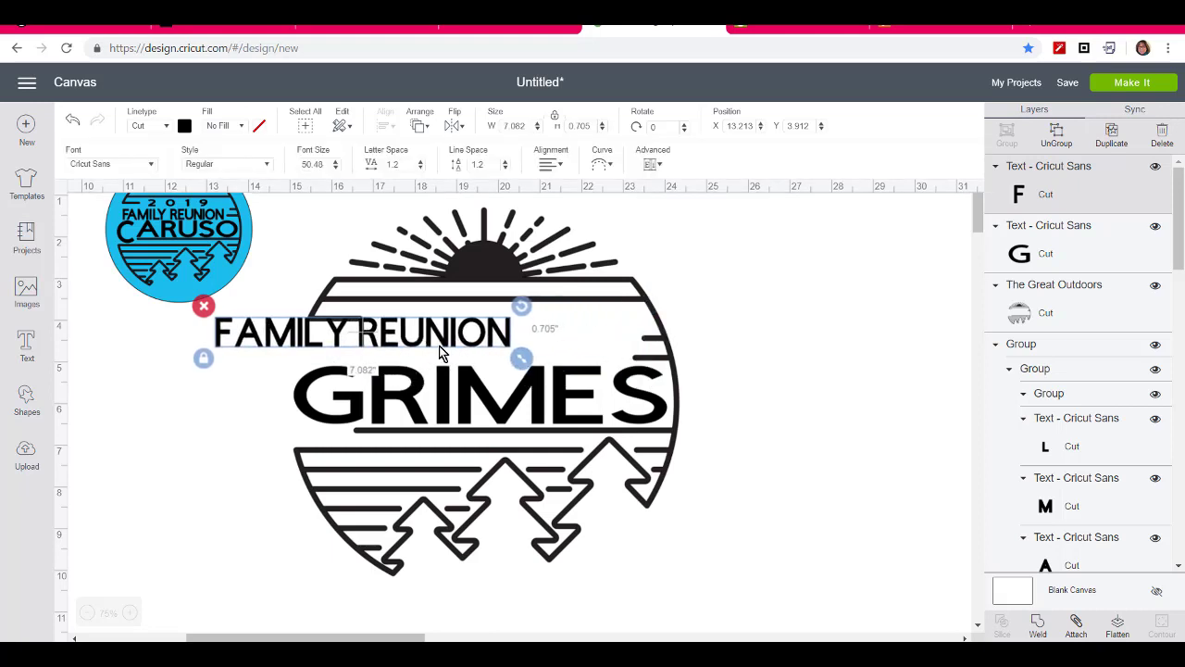
drag(440, 352, 513, 354)
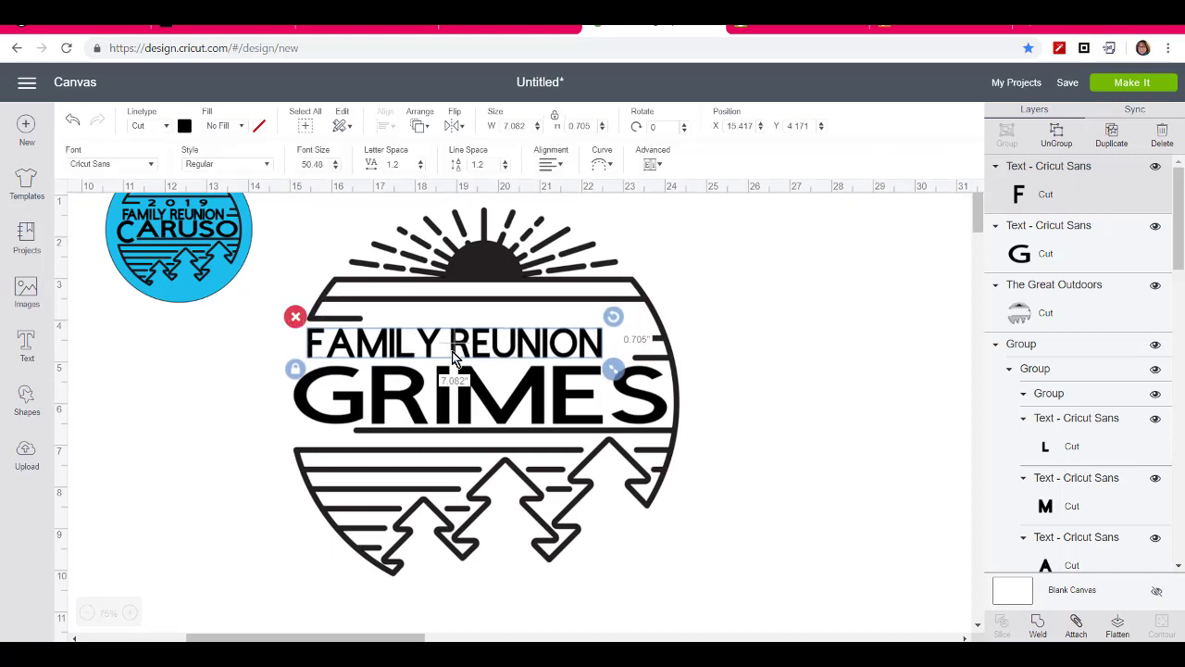
drag(607, 374, 646, 373)
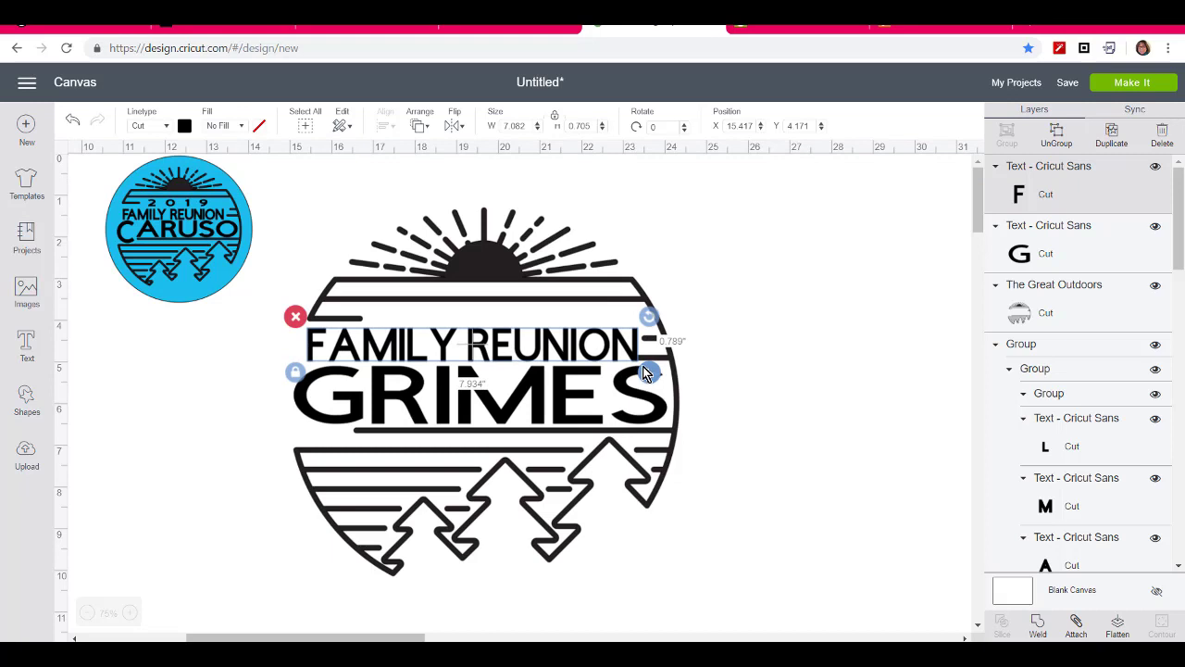
drag(646, 373, 648, 372)
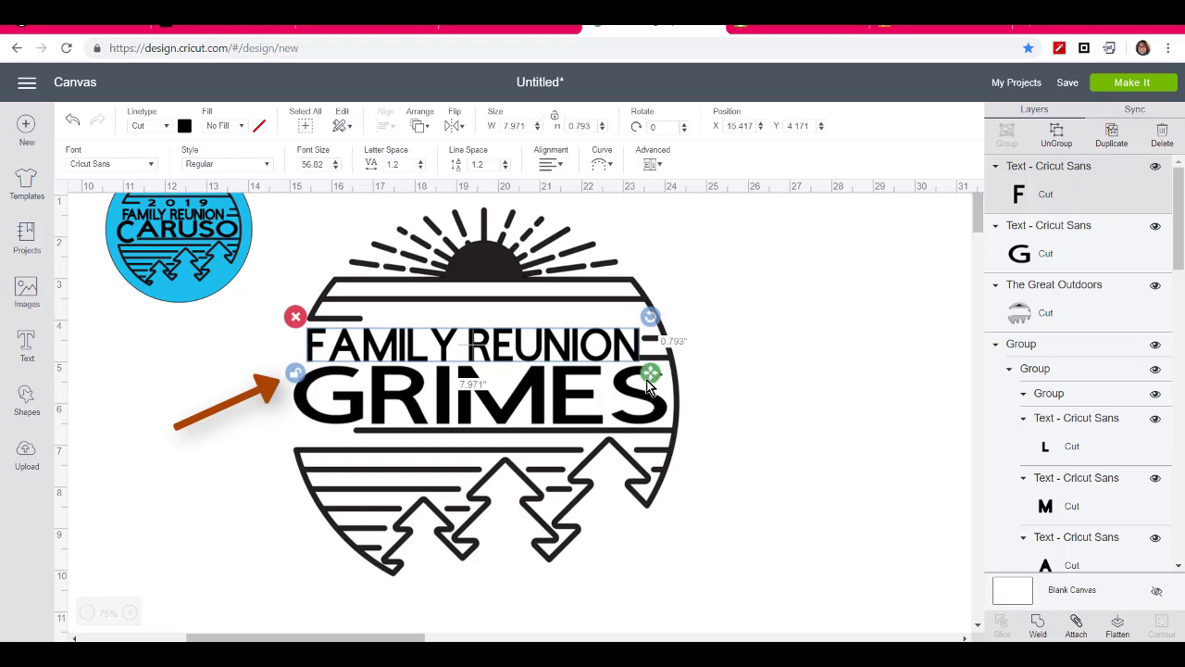
drag(650, 374, 646, 369)
click(786, 378)
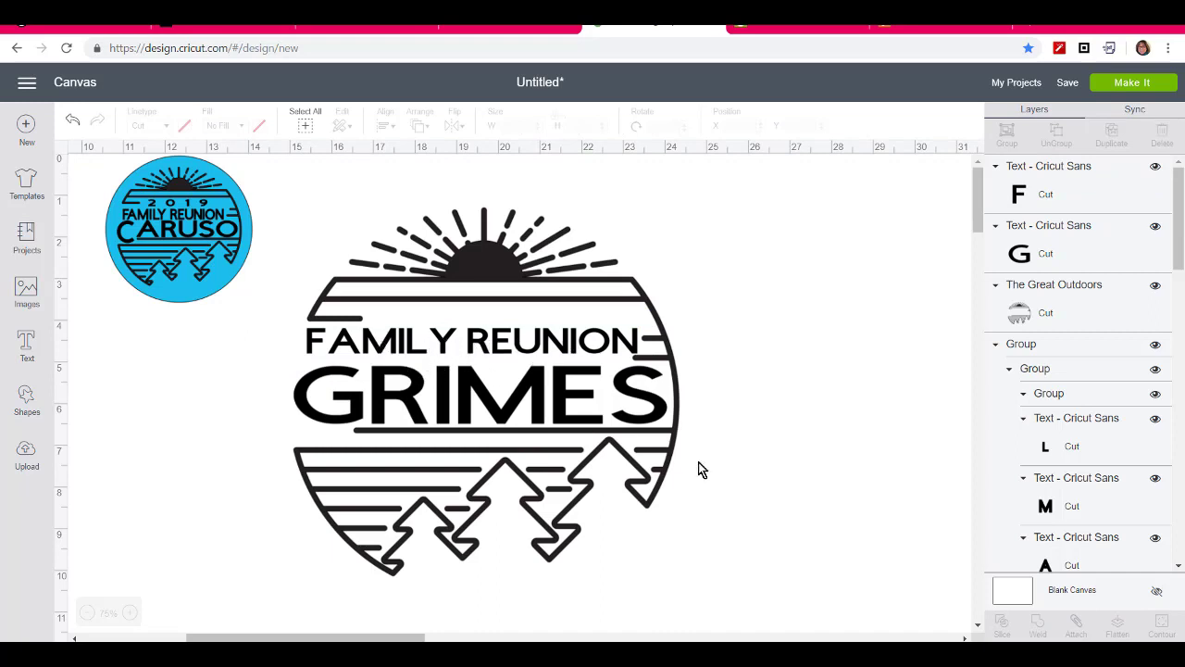
- Ungroup the FAMILY REUNION text into separate letters
click(445, 348)
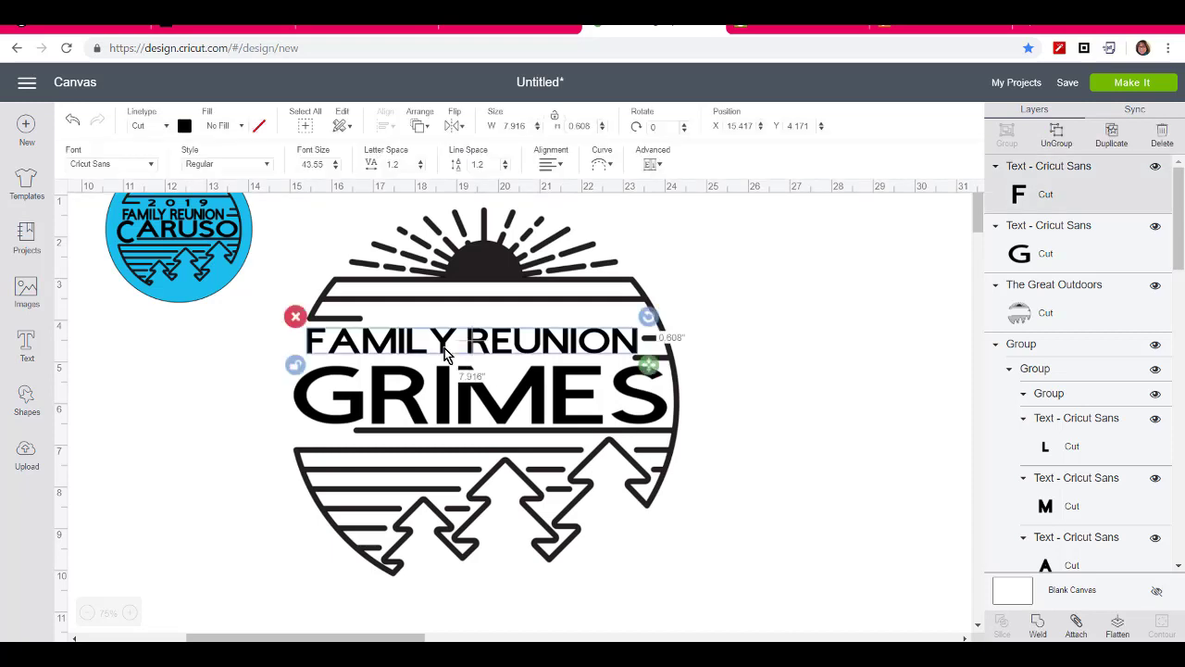
right_click(444, 355)
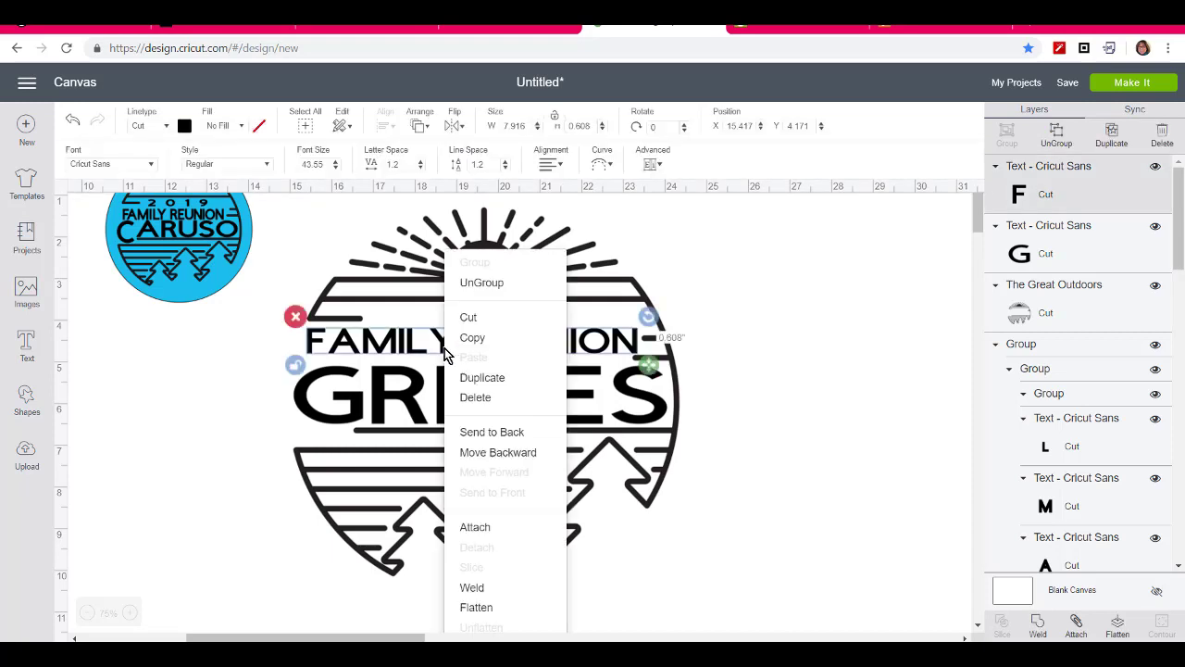
click(482, 283)
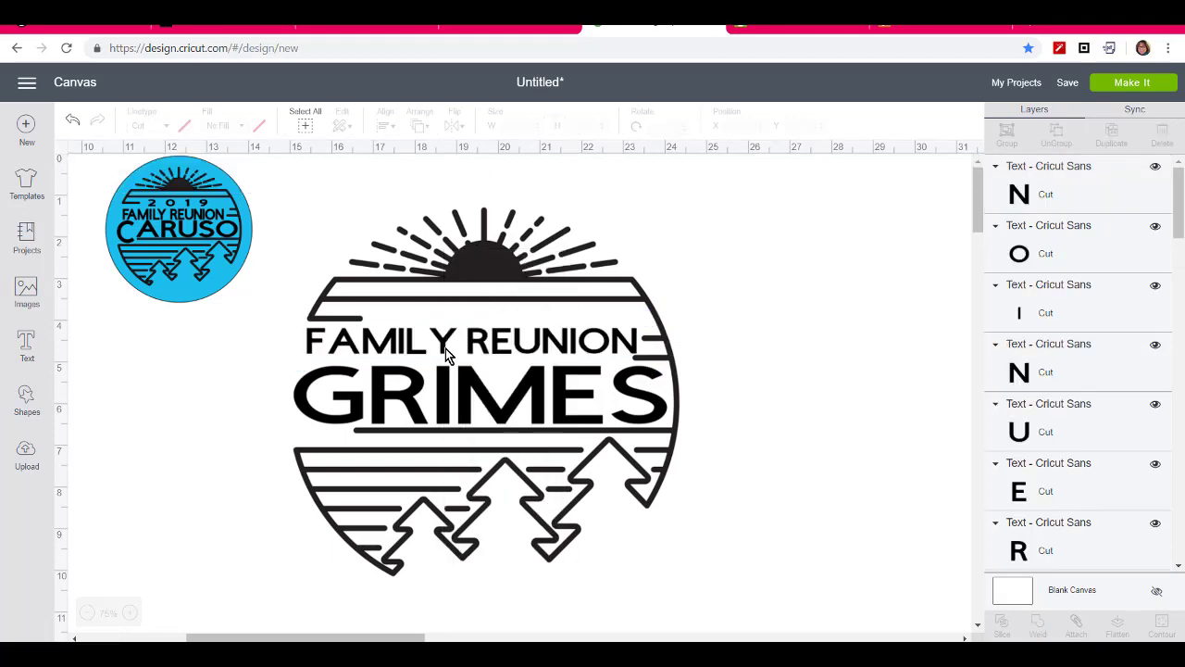
- Nudge the Y of FAMILY closer to the L to tighten the letter spacing
click(446, 348)
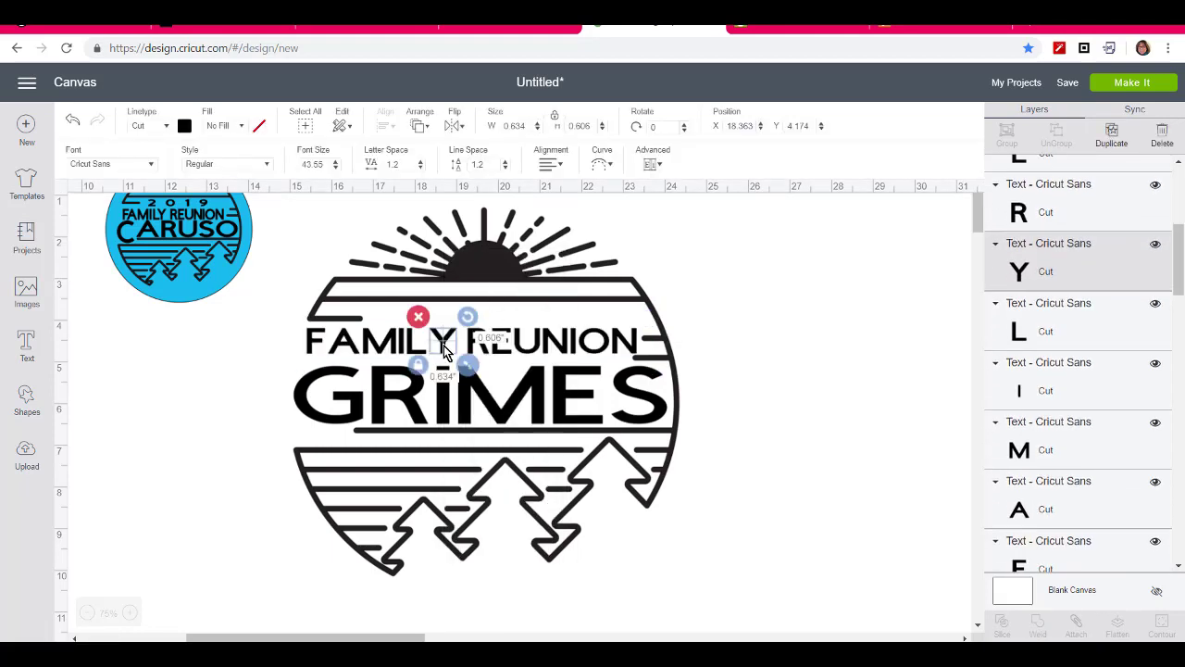
key(Left)
key(Left)
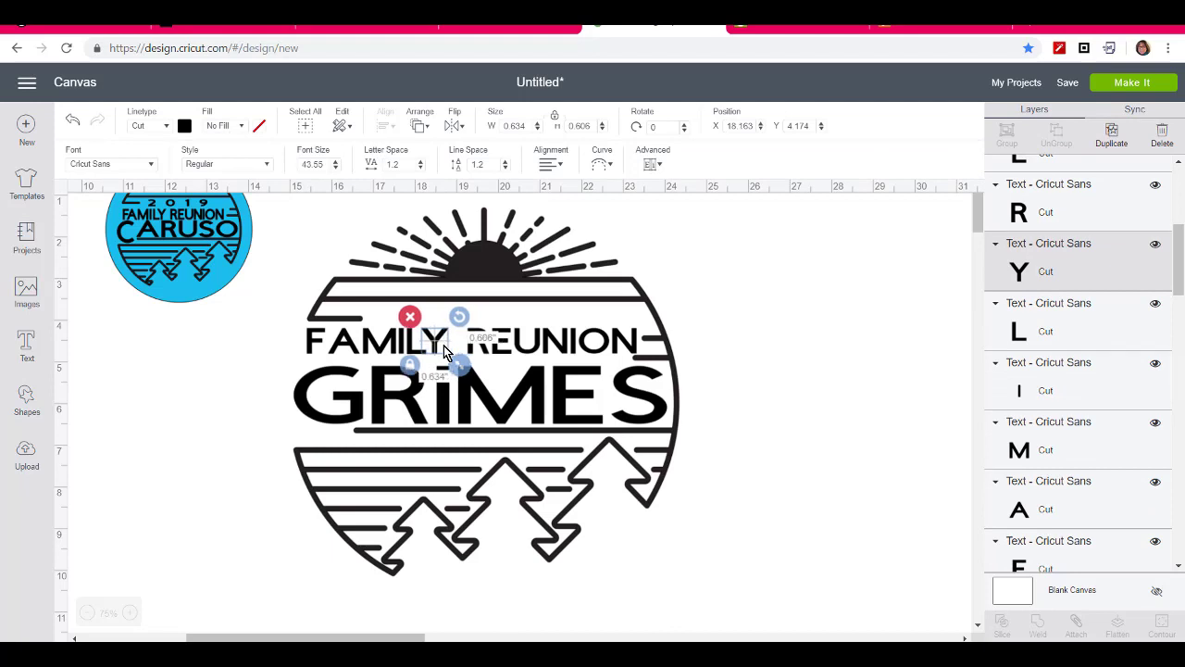
key(Left)
click(226, 364)
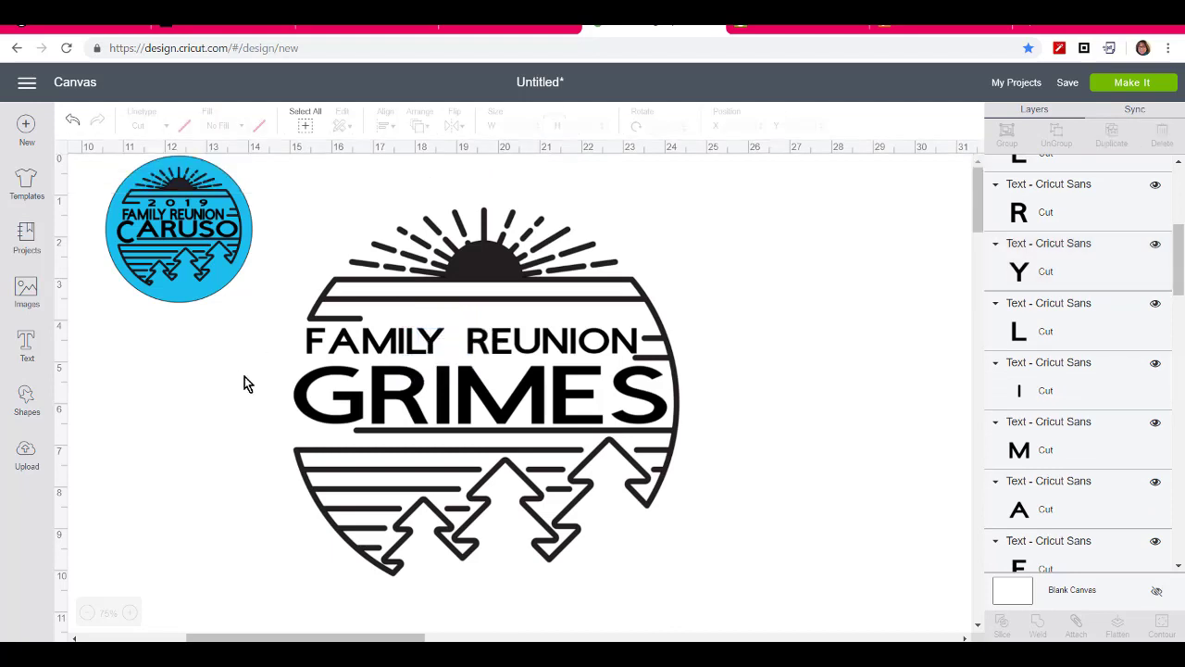
click(431, 350)
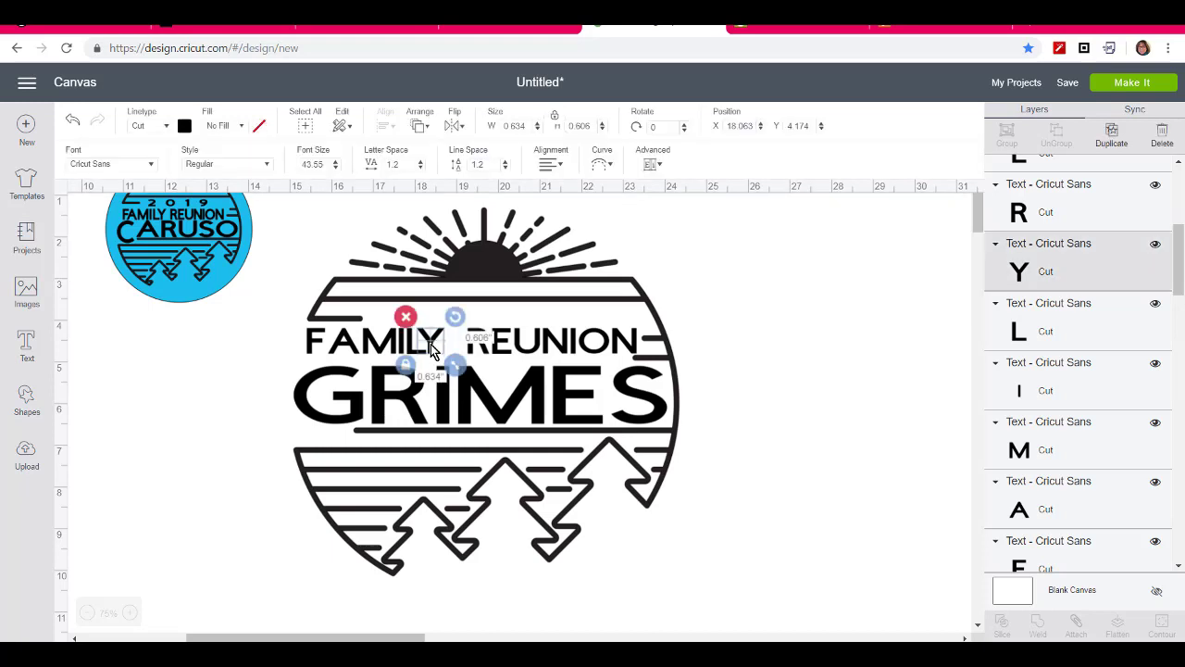
click(200, 410)
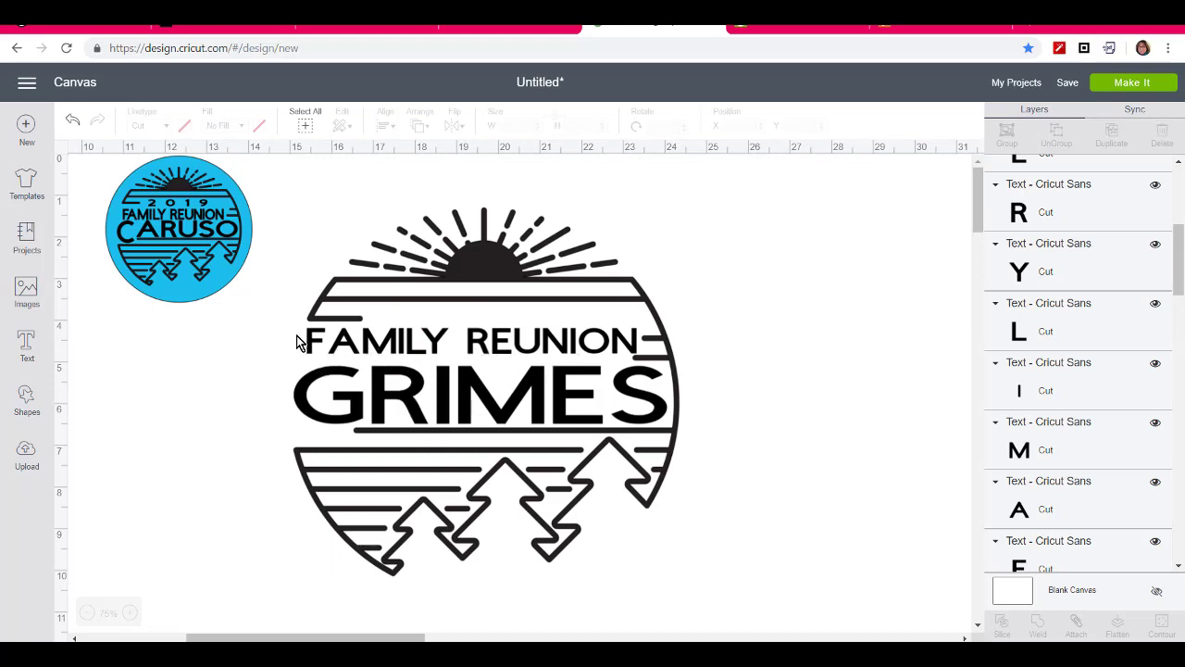
- Move the outdoors image well clear of the FAMILY REUNION letters and the surname, to about X 26.2, Y 0.9 inches
drag(257, 337, 639, 344)
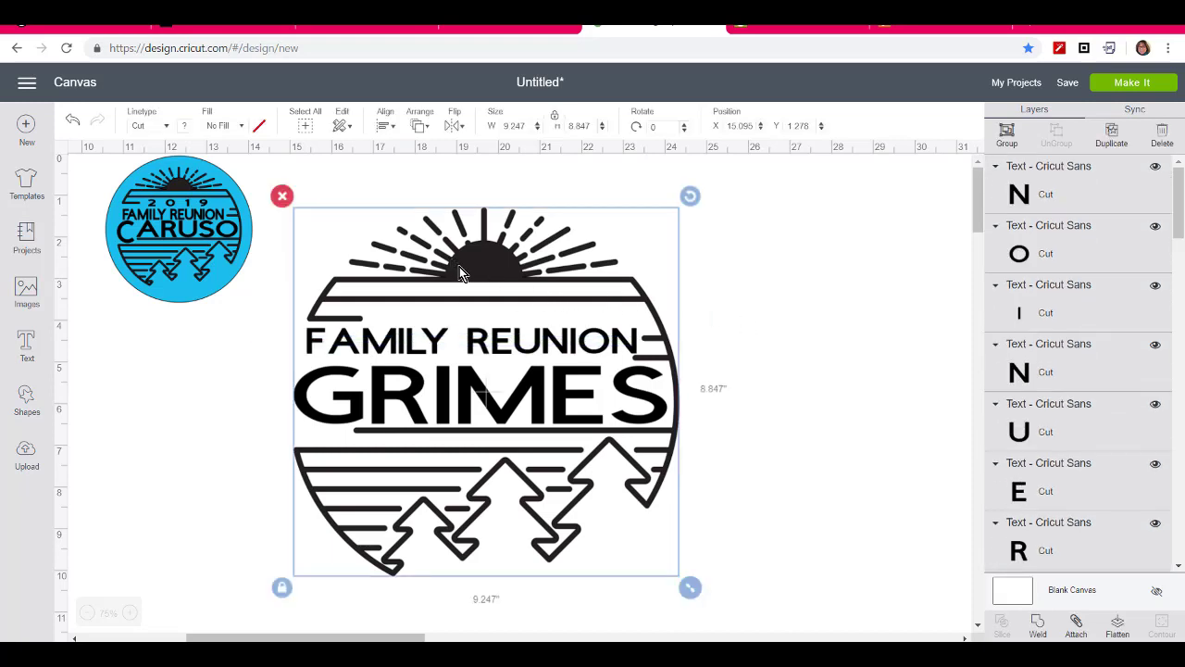
drag(478, 267, 470, 239)
click(595, 259)
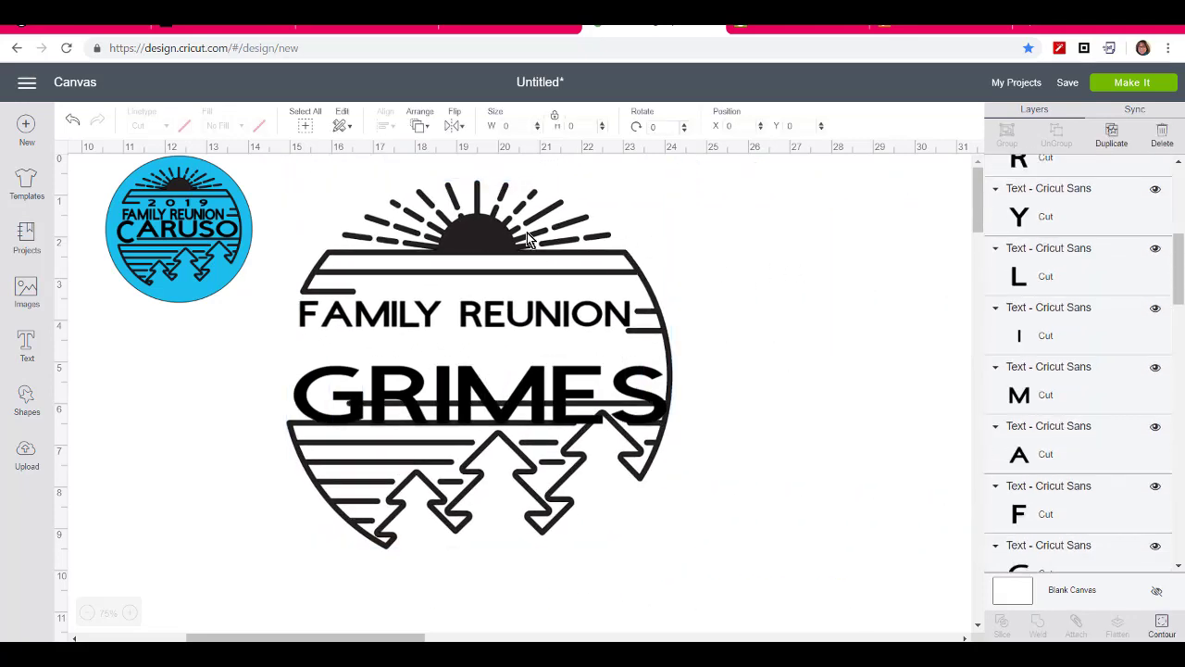
drag(588, 239, 1059, 239)
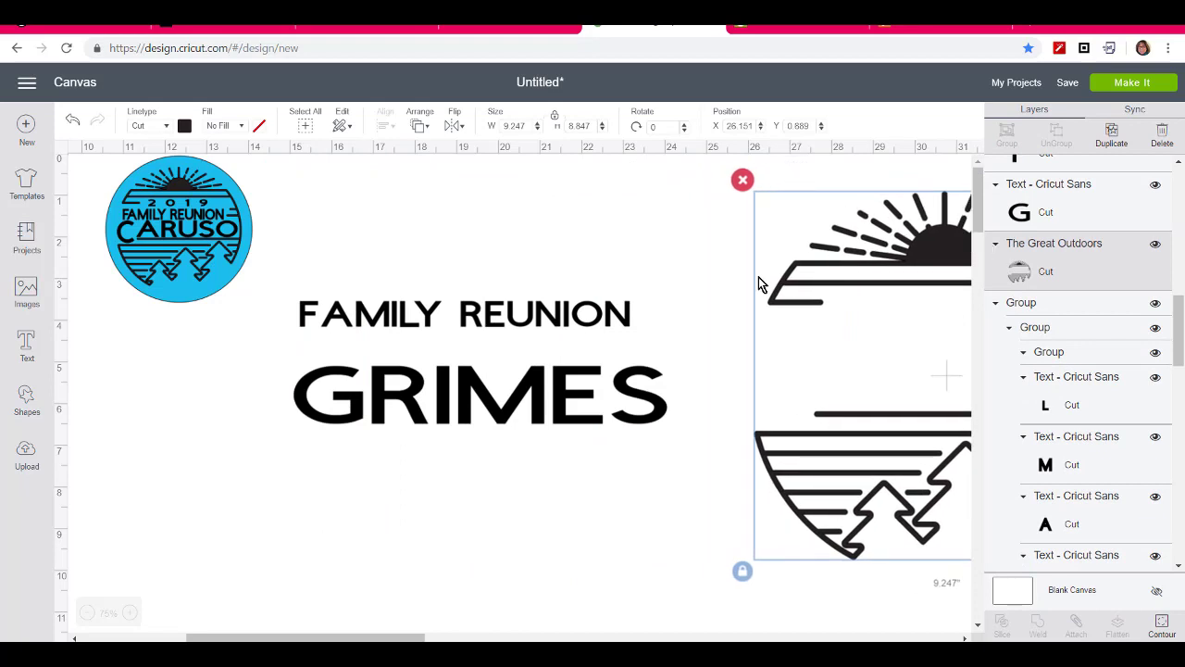
- Group all the separate letters of FAMILY REUNION into one object
click(306, 296)
drag(312, 298, 648, 339)
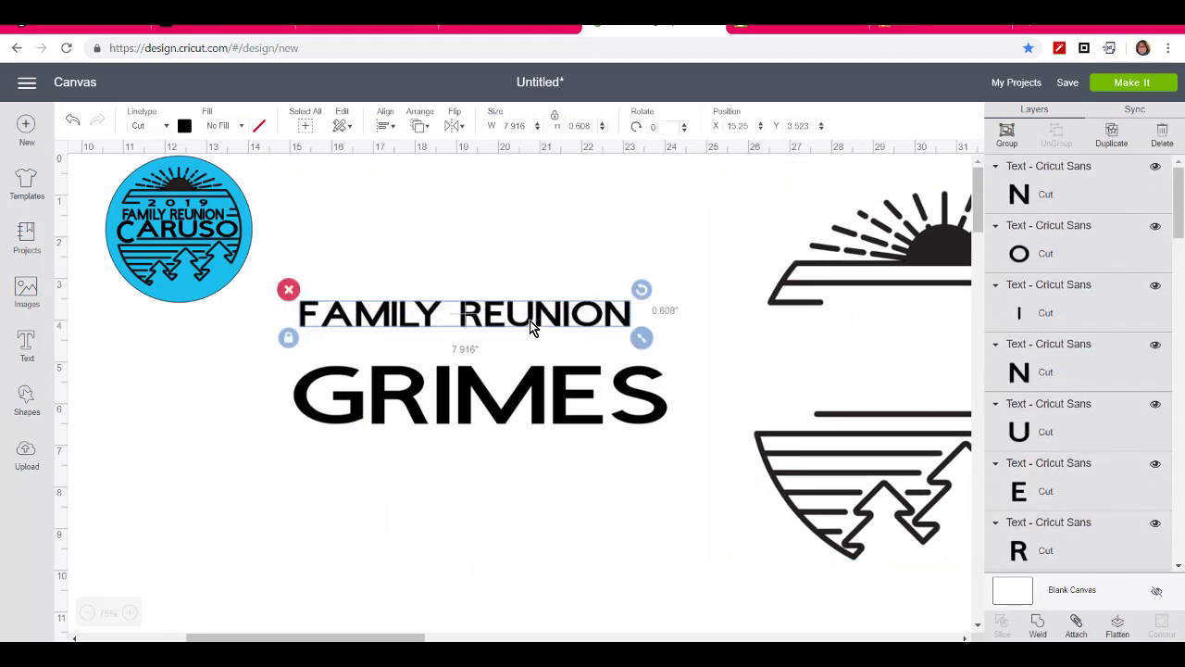
right_click(530, 321)
click(560, 264)
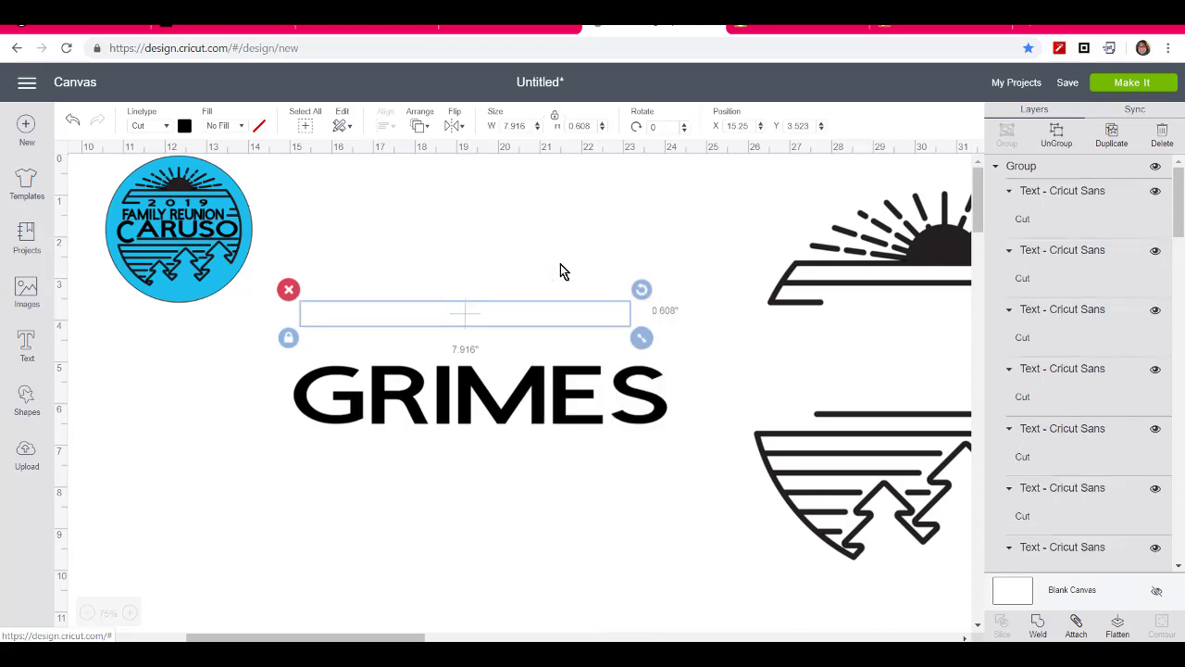
drag(245, 374, 688, 426)
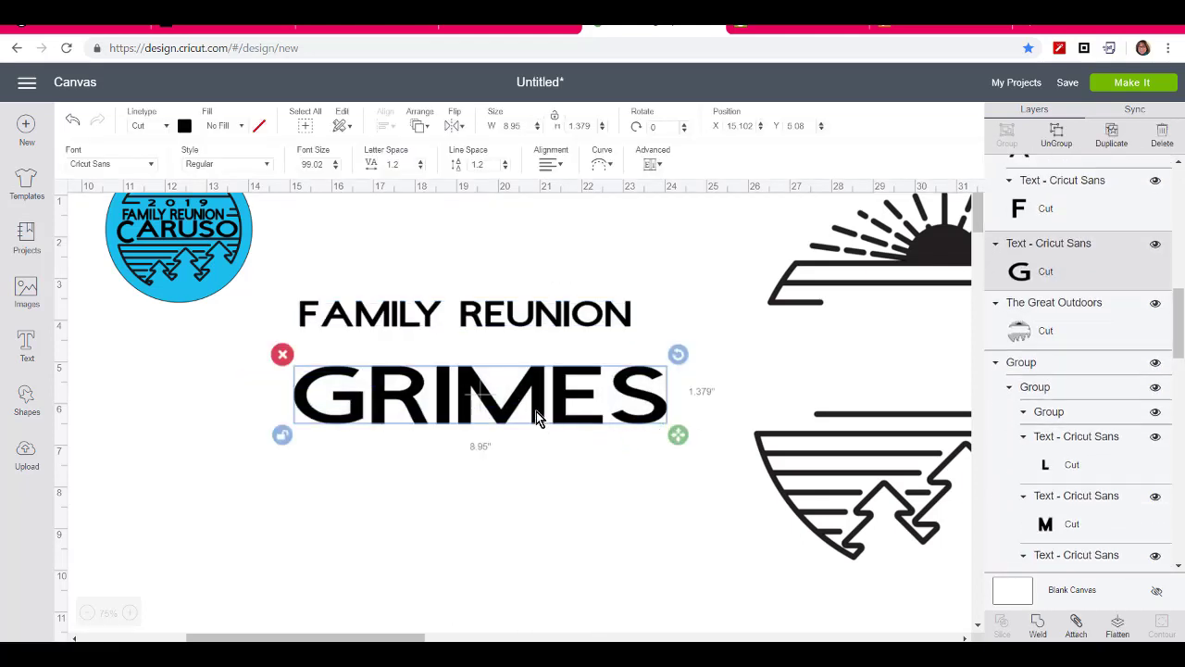
right_click(536, 411)
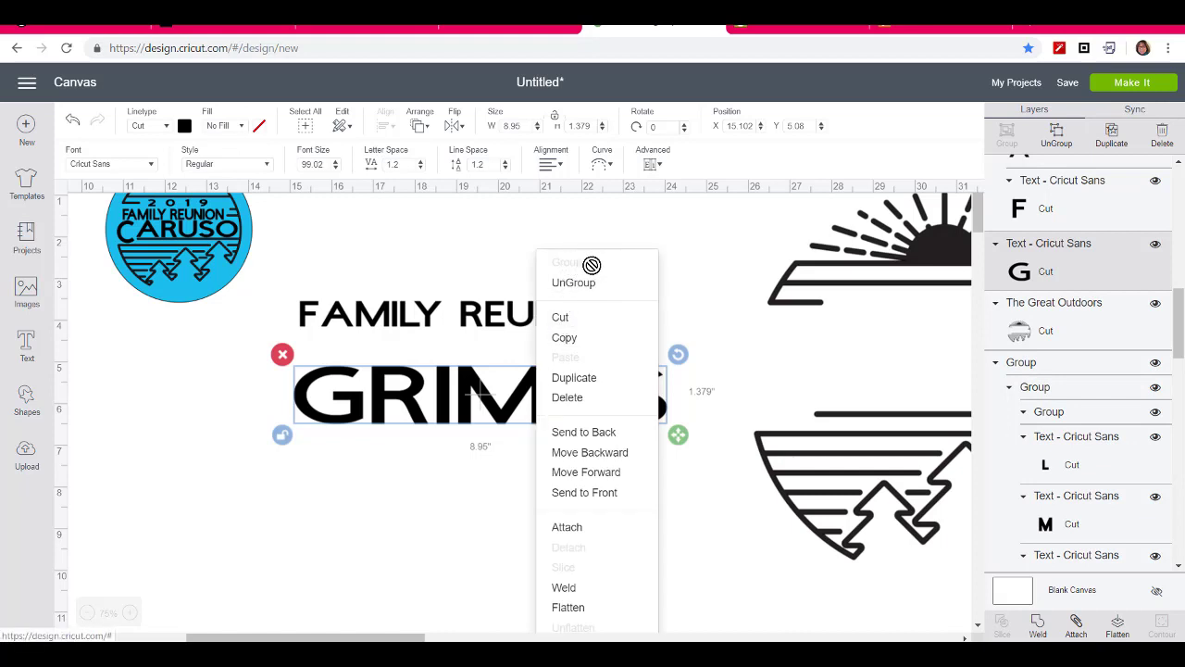
click(384, 587)
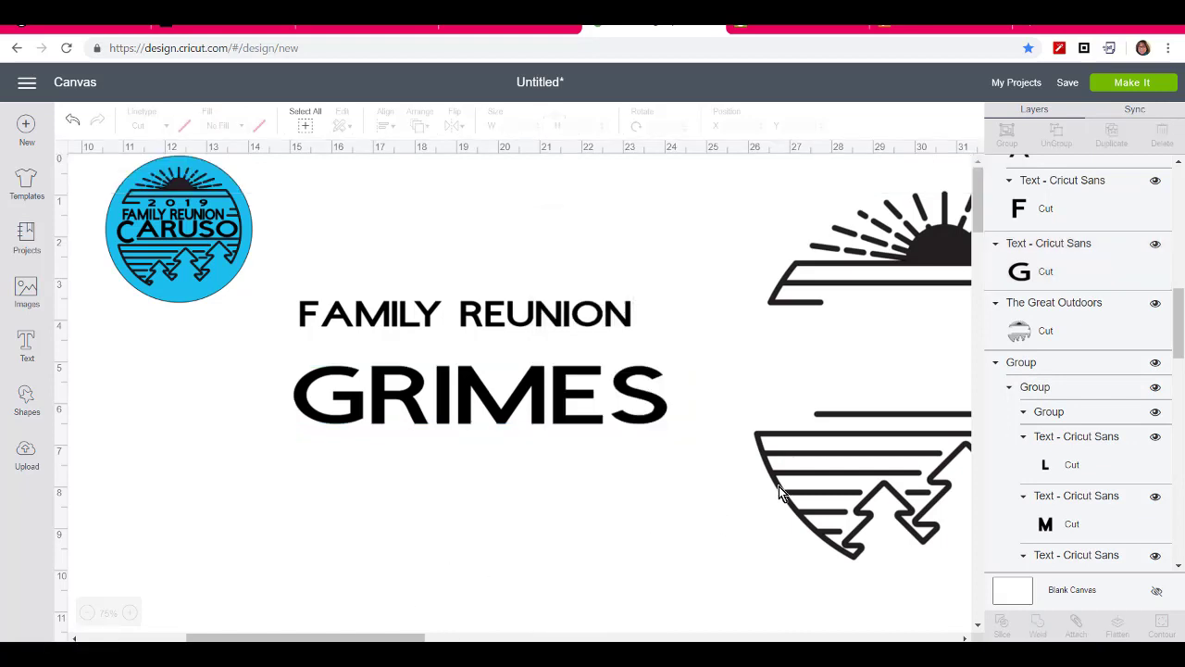
- Move the outdoors image back around the surname and fit the slightly reduced FAMILY REUNION group between its upper lines and the surname
drag(490, 483, 304, 502)
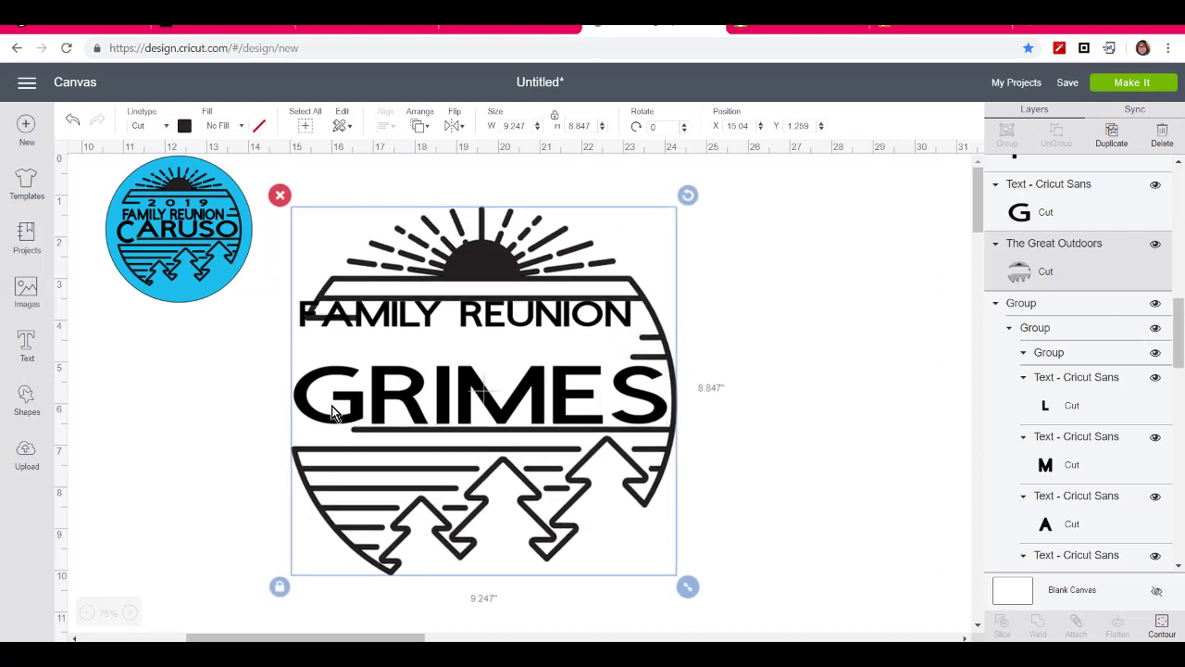
click(270, 373)
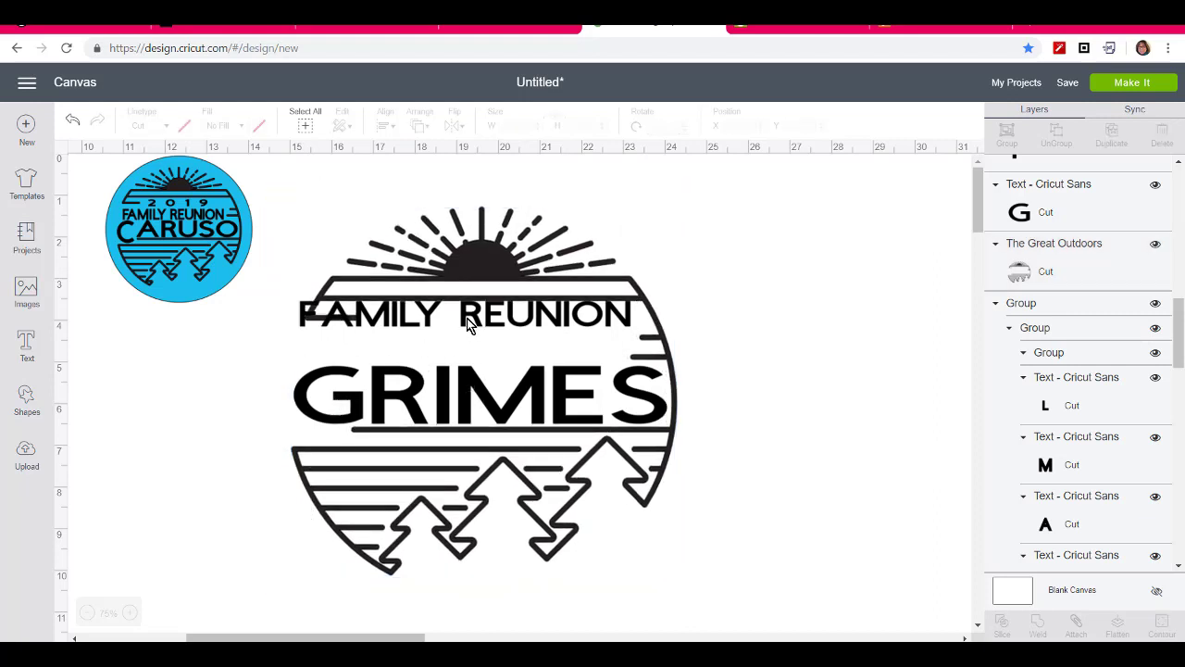
drag(470, 323, 484, 346)
click(756, 376)
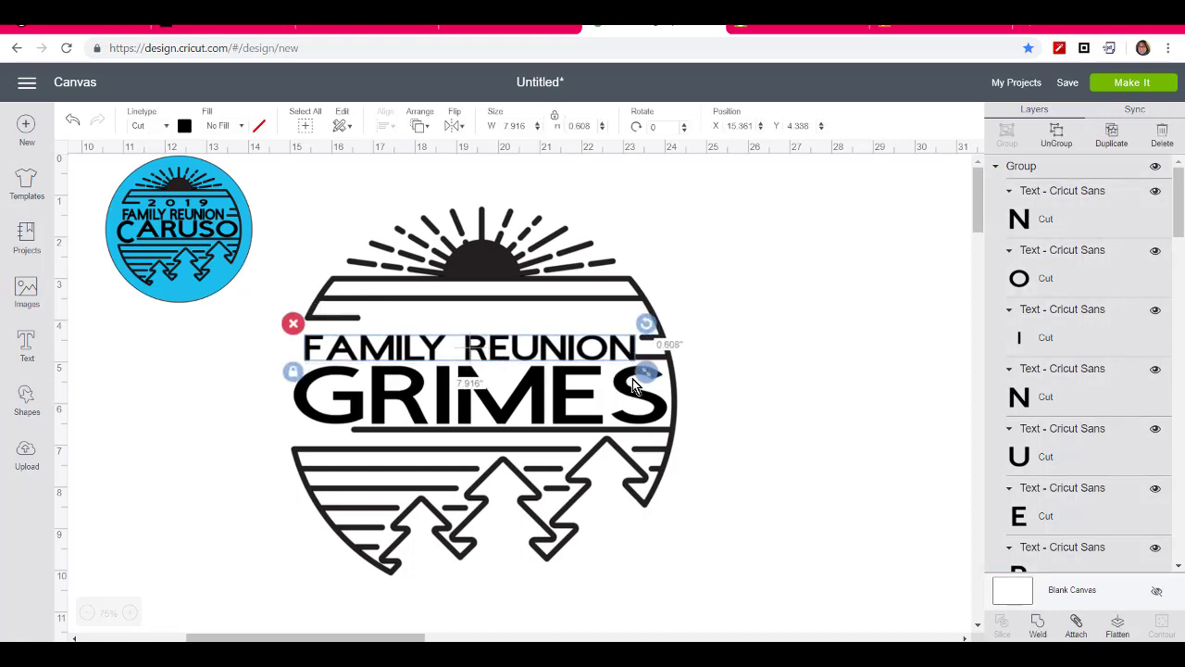
drag(636, 383, 598, 354)
click(823, 354)
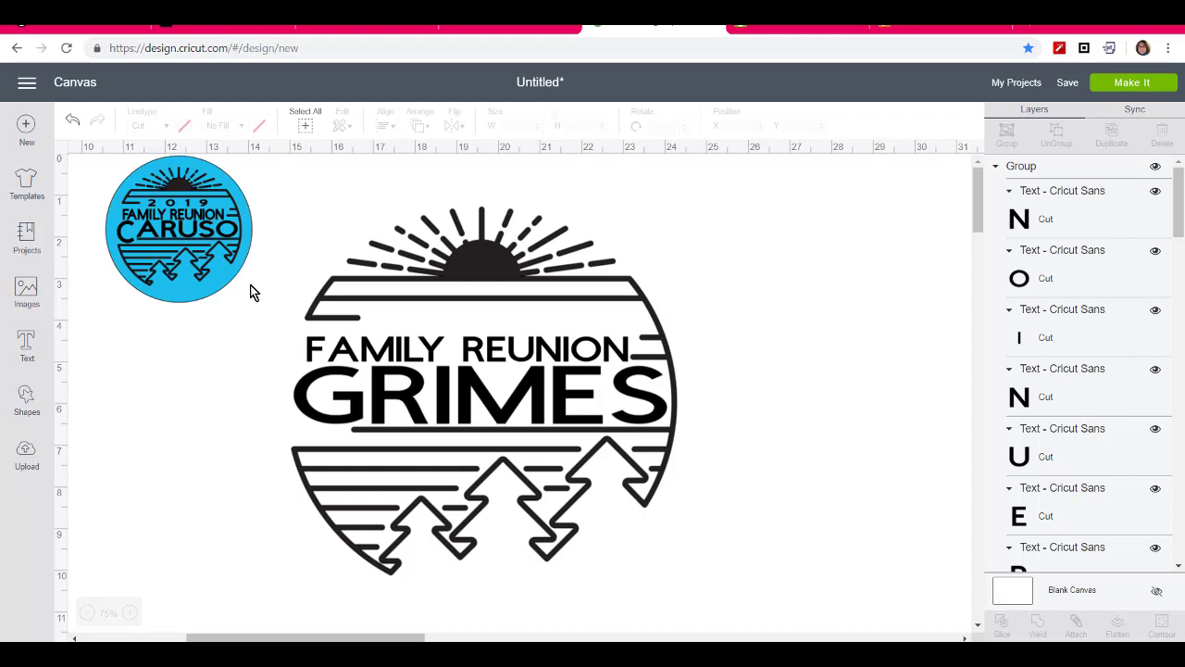
- Add a new text object reading 2019
click(27, 344)
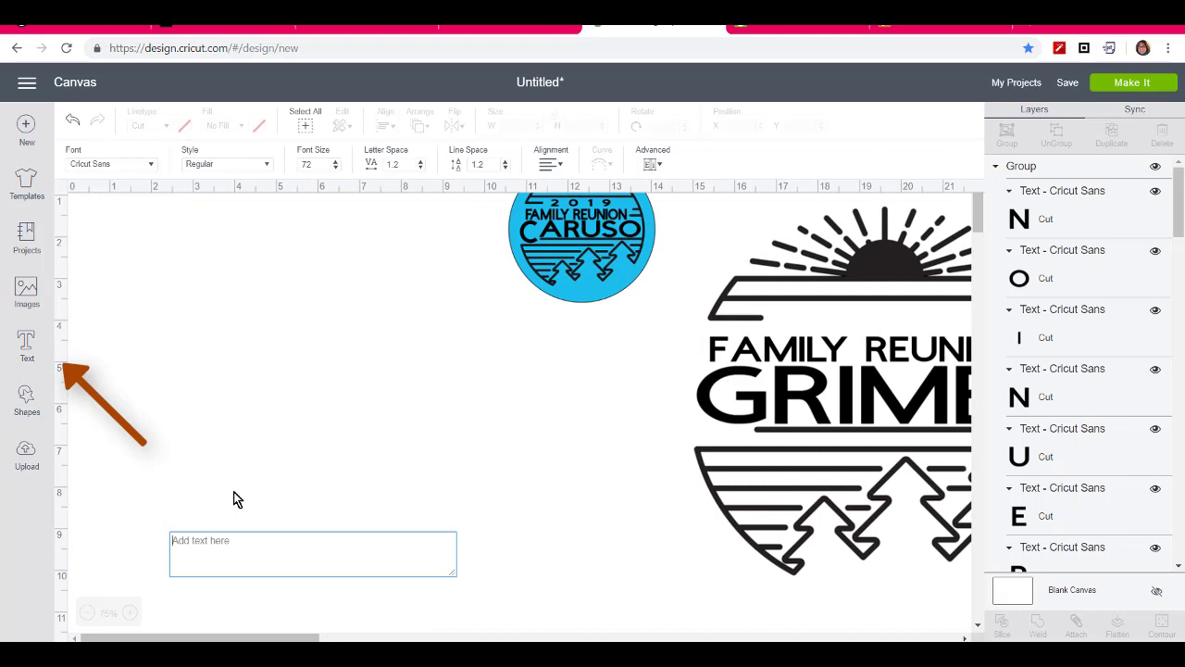
text(20)
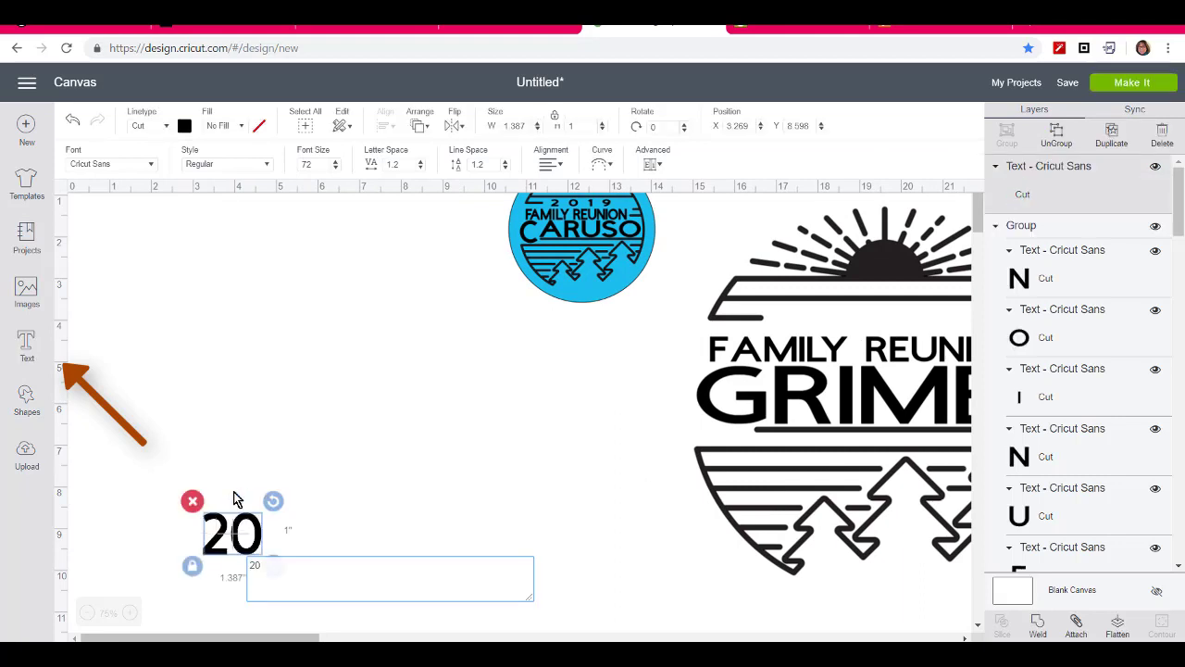
text(19)
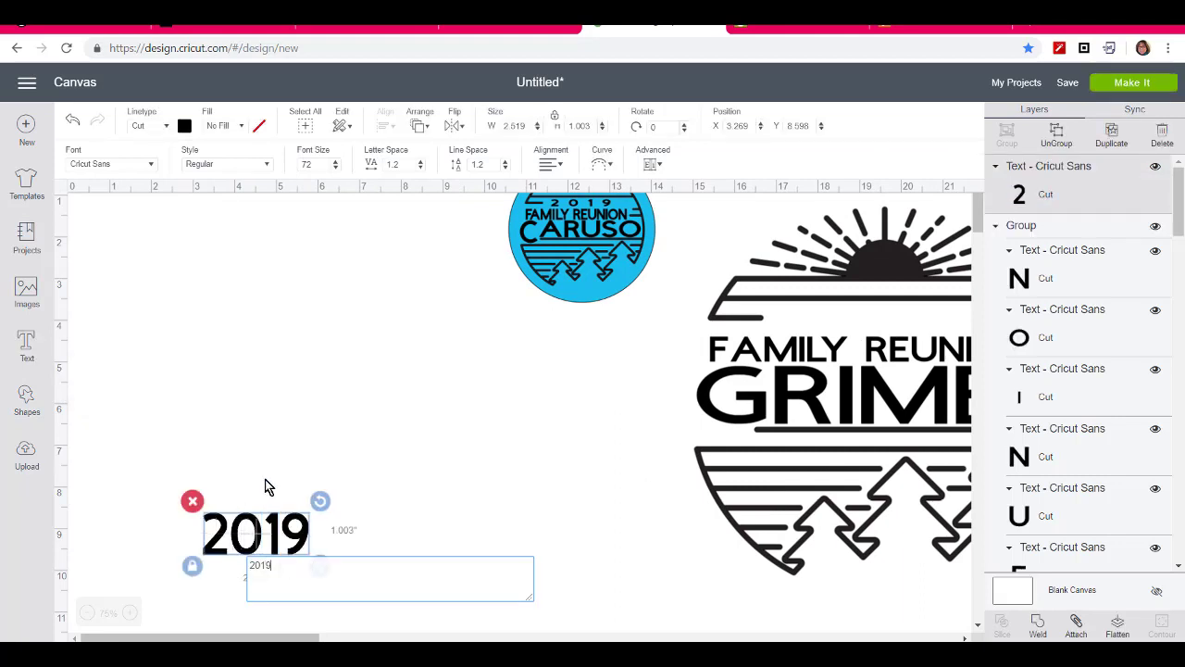
click(353, 526)
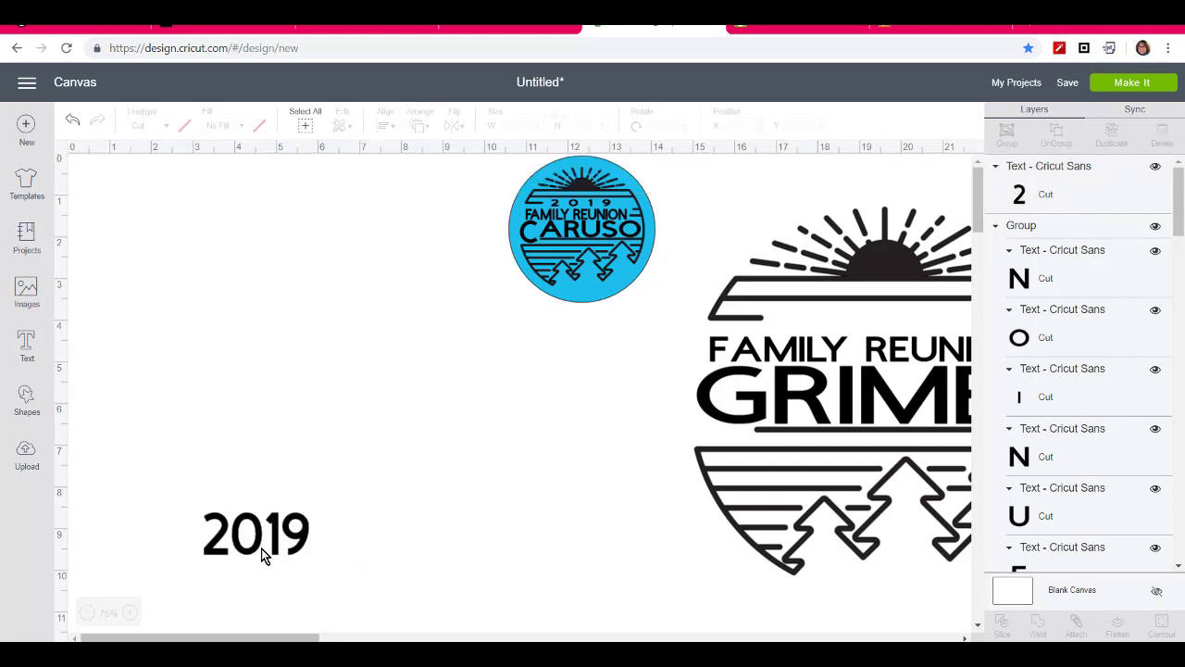
- Move the 2019 text onto the outdoors image above FAMILY REUNION and reduce it to about 1.5 by 0.6 inches
drag(259, 549, 624, 449)
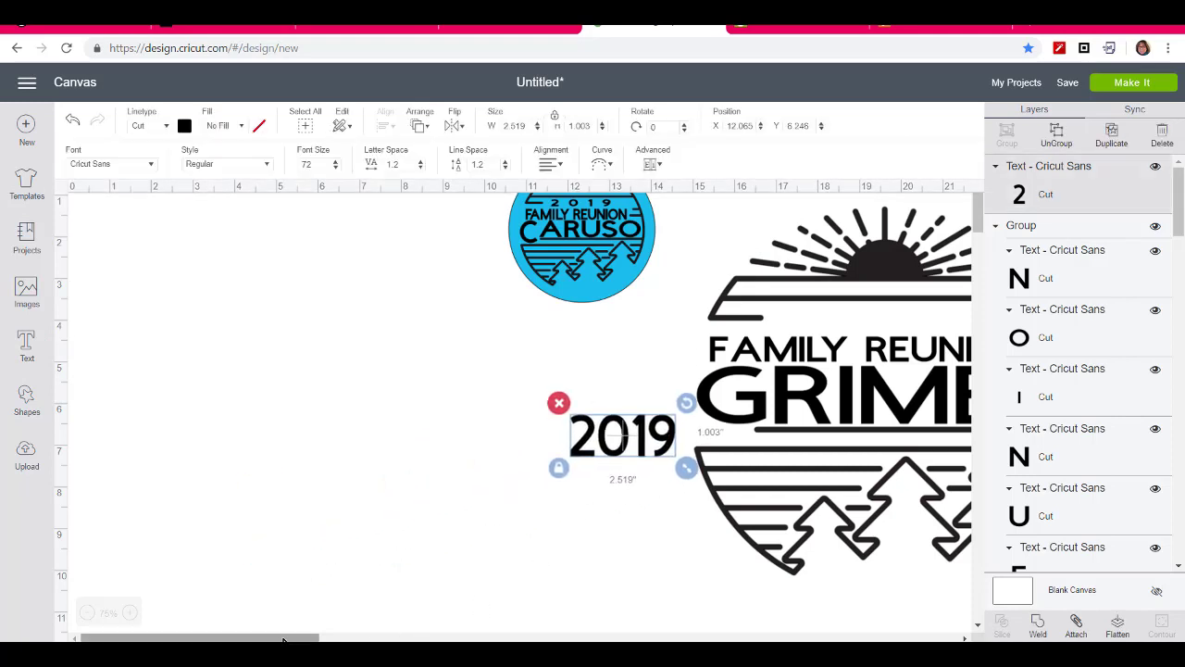
drag(304, 639, 389, 639)
drag(336, 440, 554, 342)
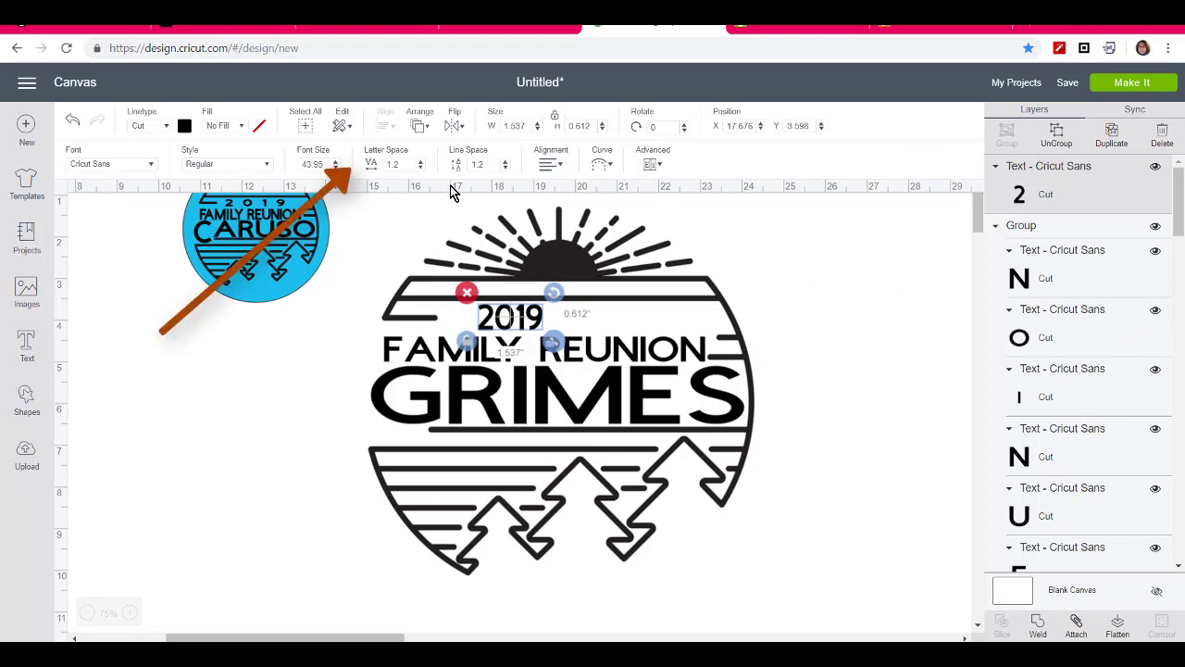
- Try letter spacings of 6, 9 and 15 on the 2019 text
drag(404, 164, 369, 172)
text(6)
key(Return)
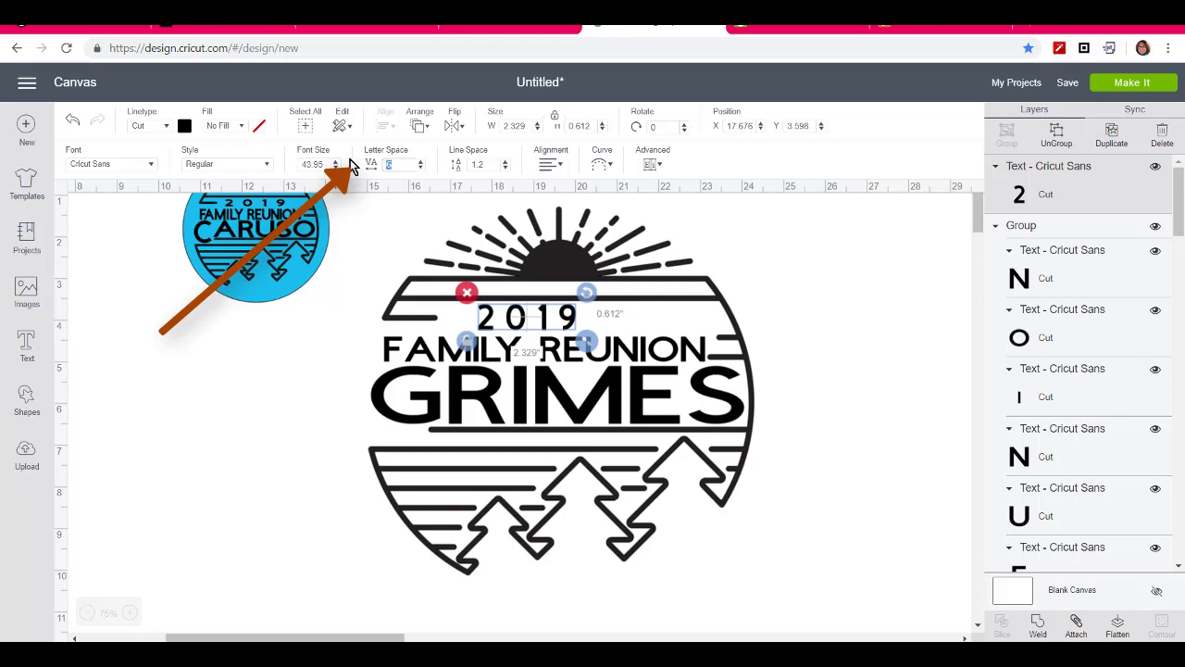
text(9)
key(Return)
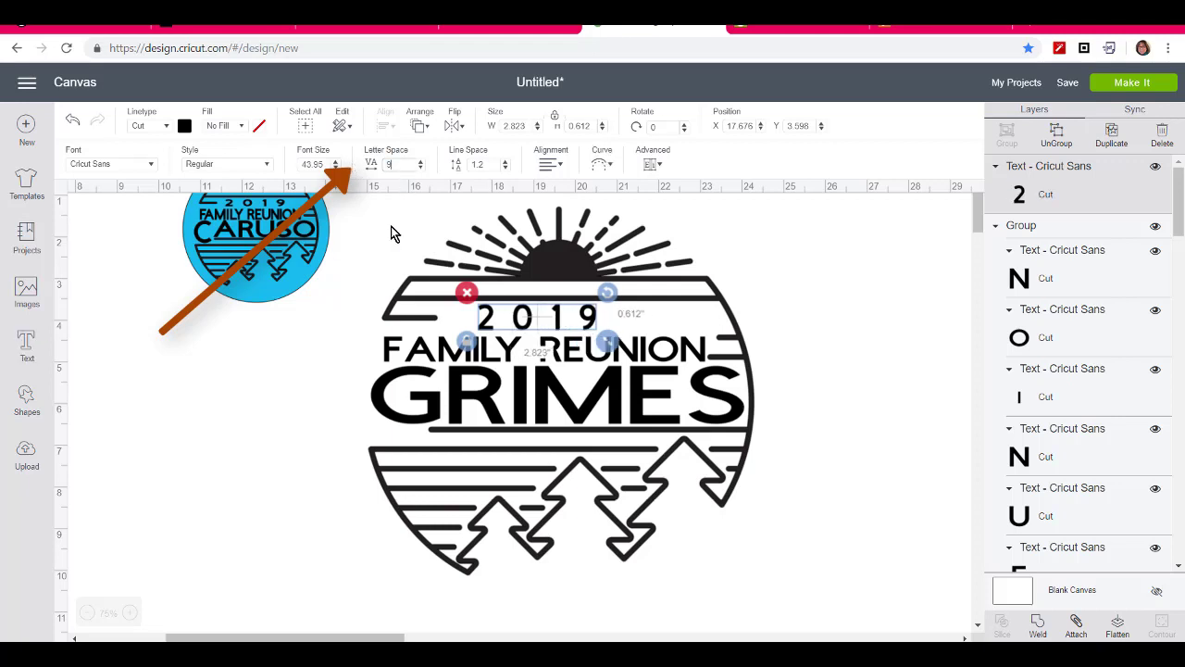
drag(404, 165, 363, 164)
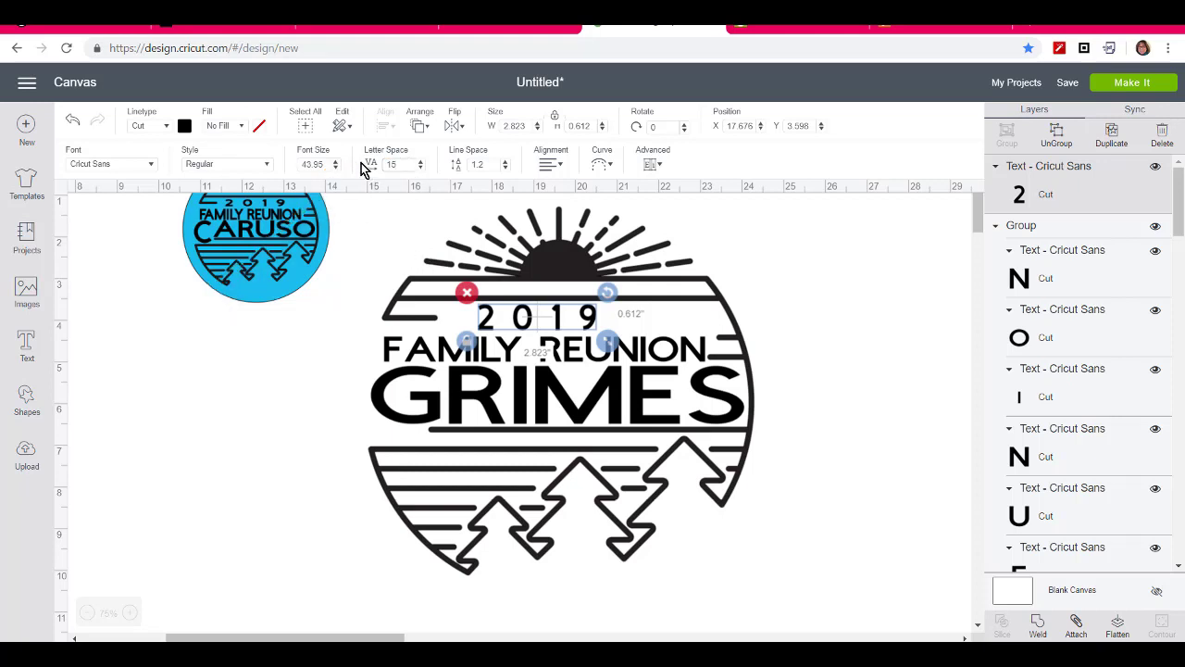
key(Return)
click(833, 239)
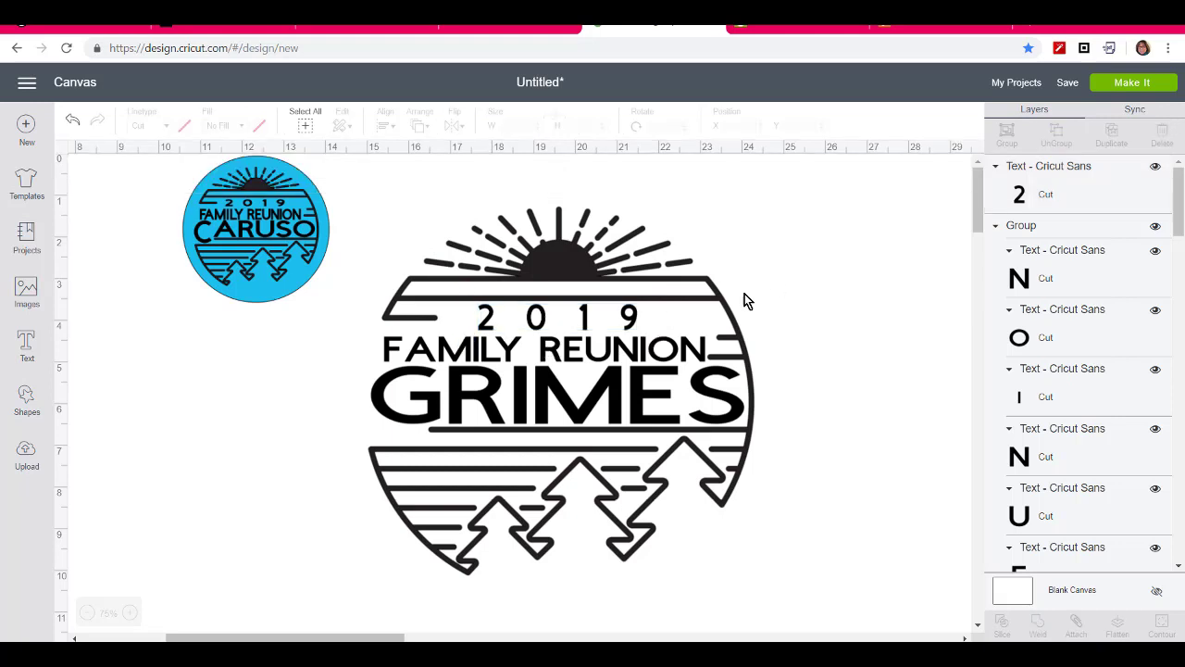
- Shift the 2019 text slightly and scale it down proportionally to about 3.6 by 0.58 inches
click(585, 329)
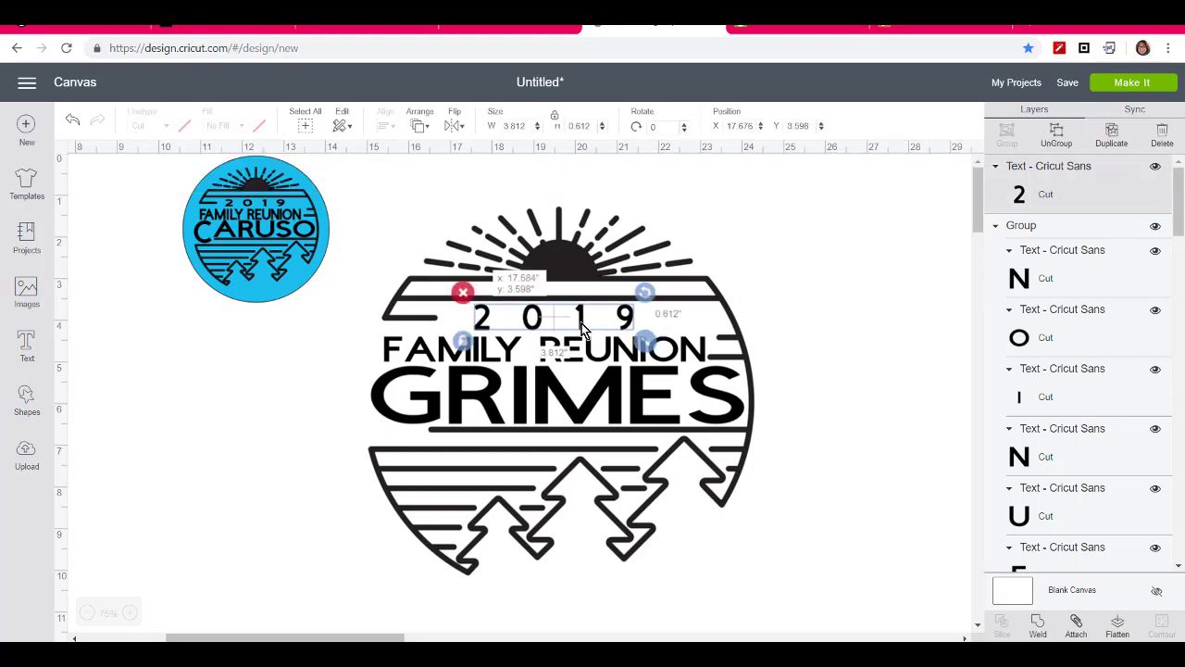
drag(648, 348, 639, 338)
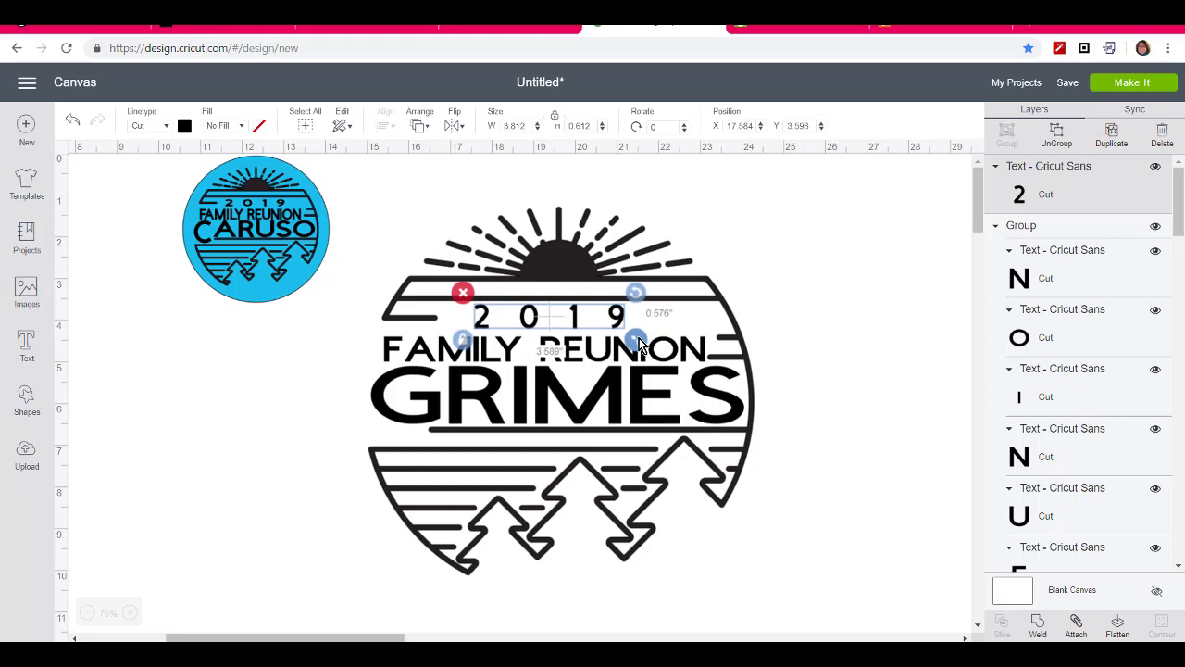
click(821, 282)
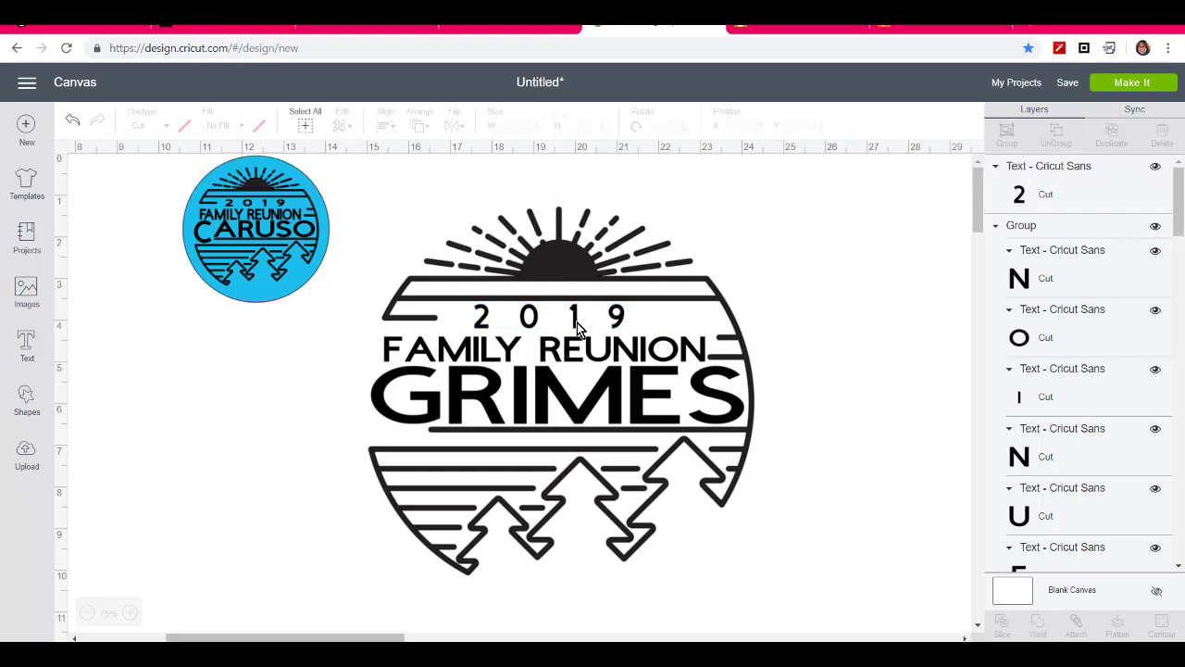
click(577, 323)
drag(577, 323, 580, 328)
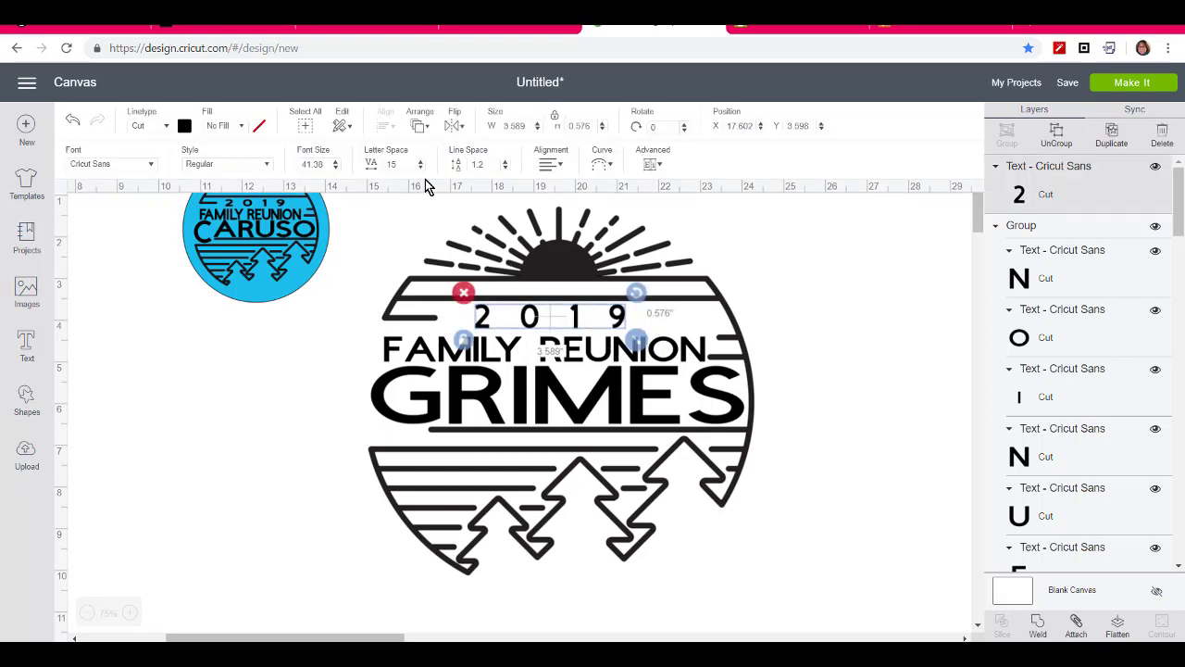
- Set the 2019 text's letter spacing to 11 and center the year above FAMILY REUNION
double_click(396, 164)
text(11)
key(Return)
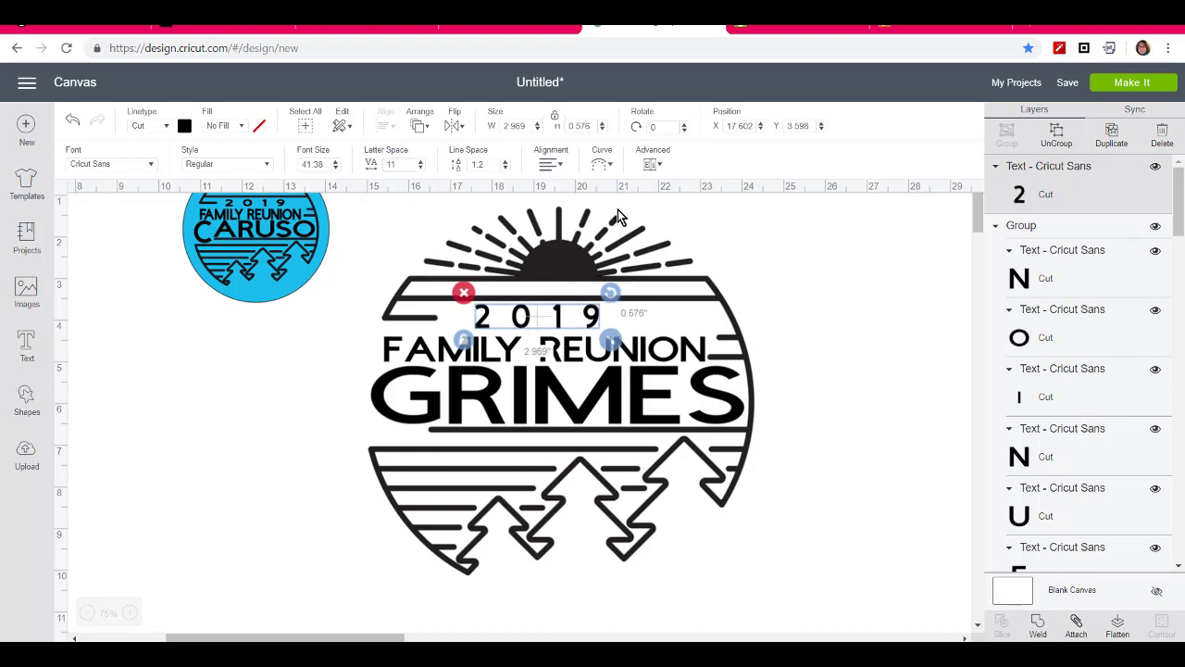
click(839, 228)
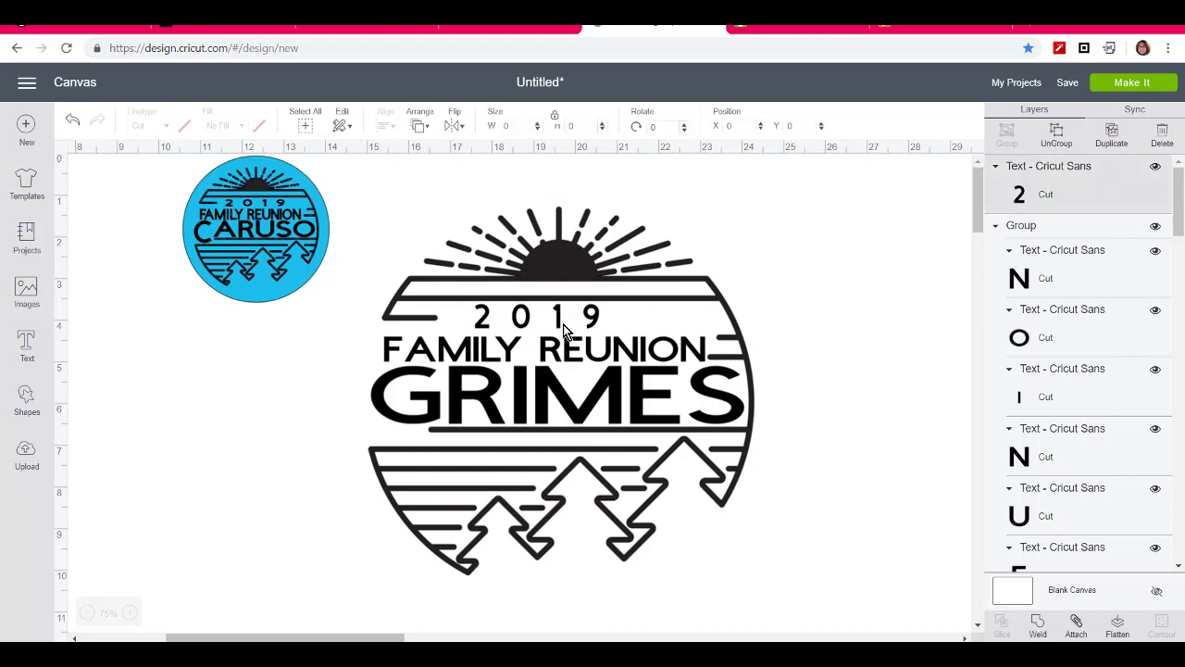
drag(563, 324, 576, 329)
click(885, 323)
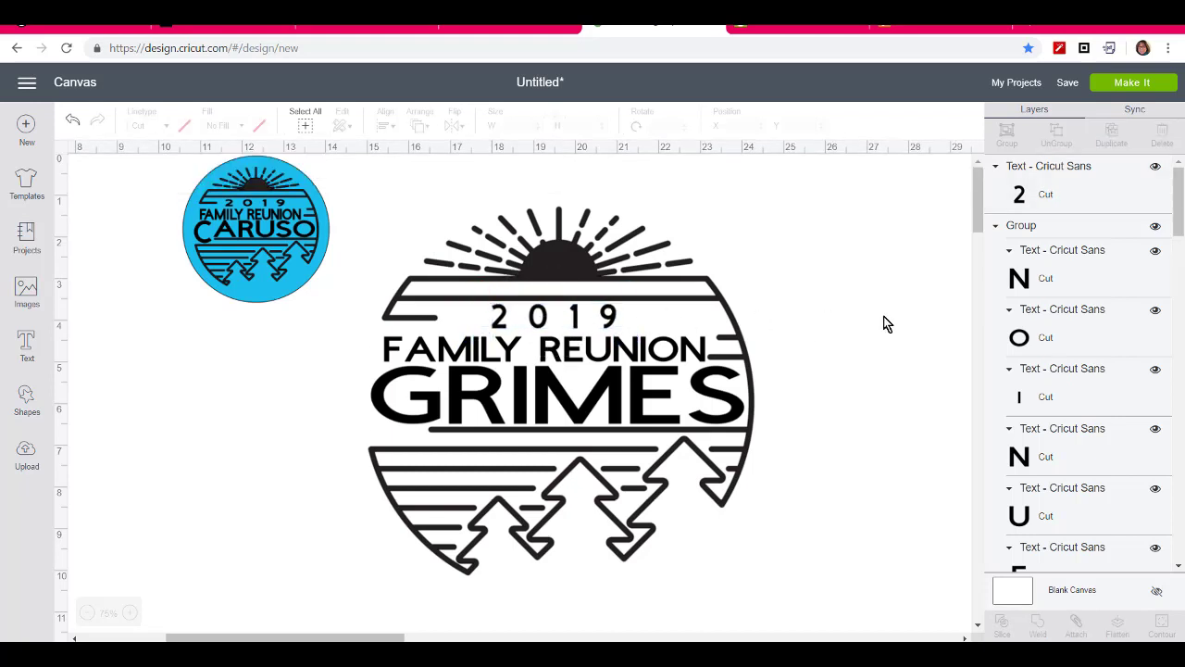
- Group the outdoors image, 2019, FAMILY REUNION and the surname into one design
drag(353, 169, 794, 607)
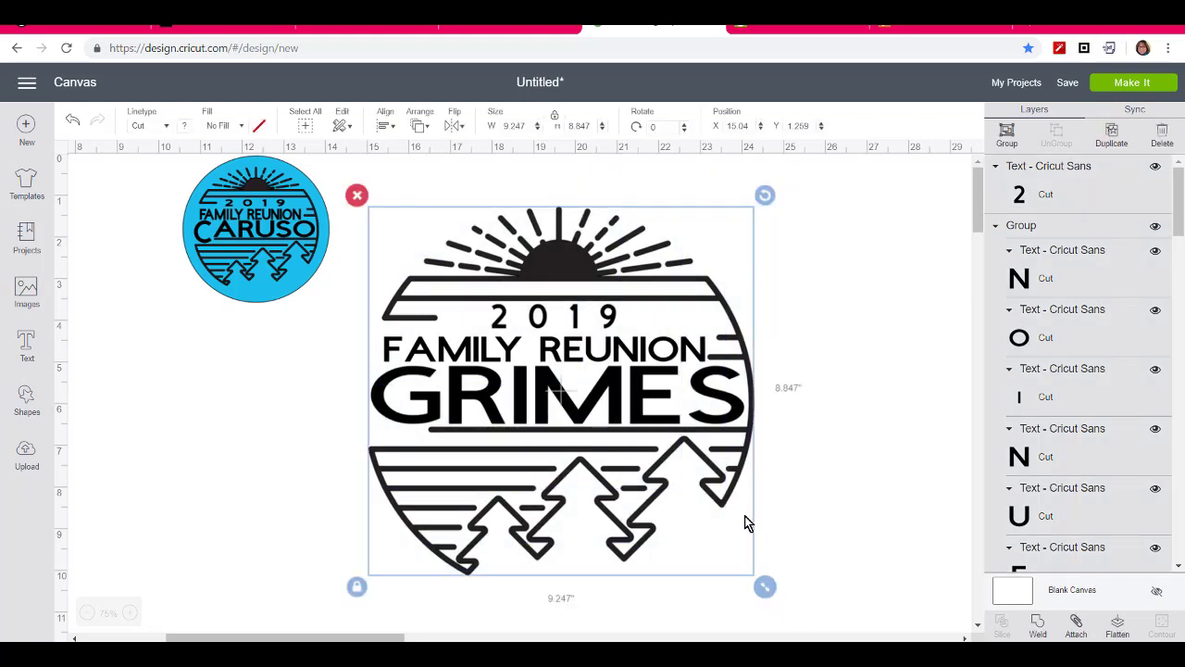
right_click(667, 430)
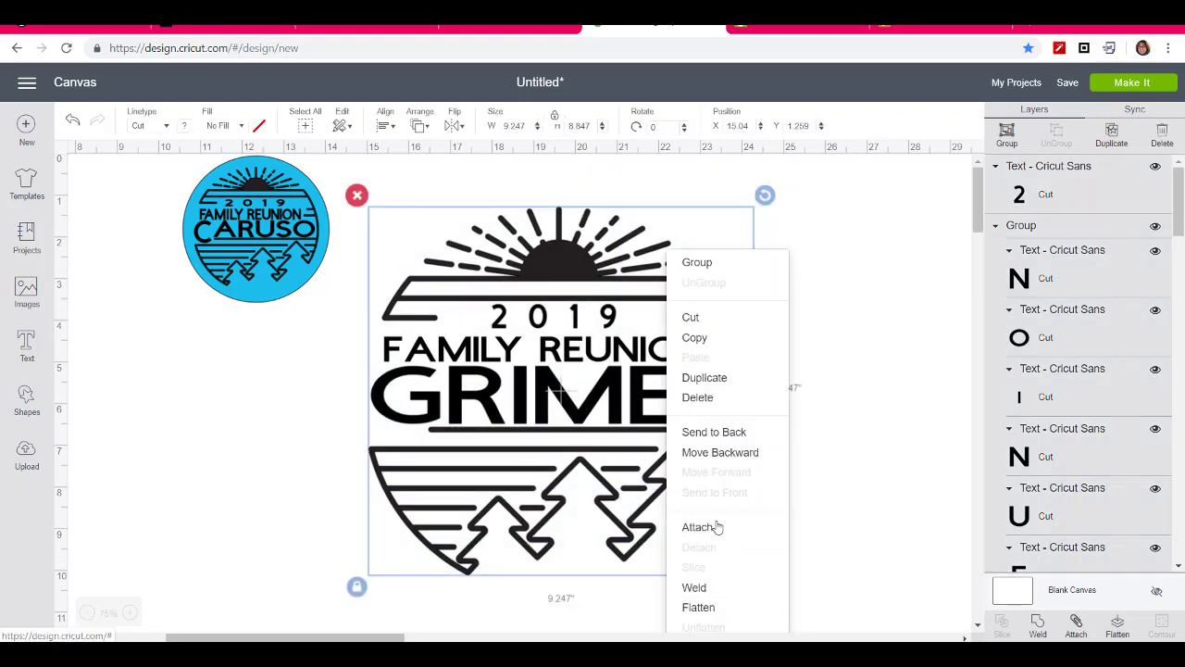
click(718, 263)
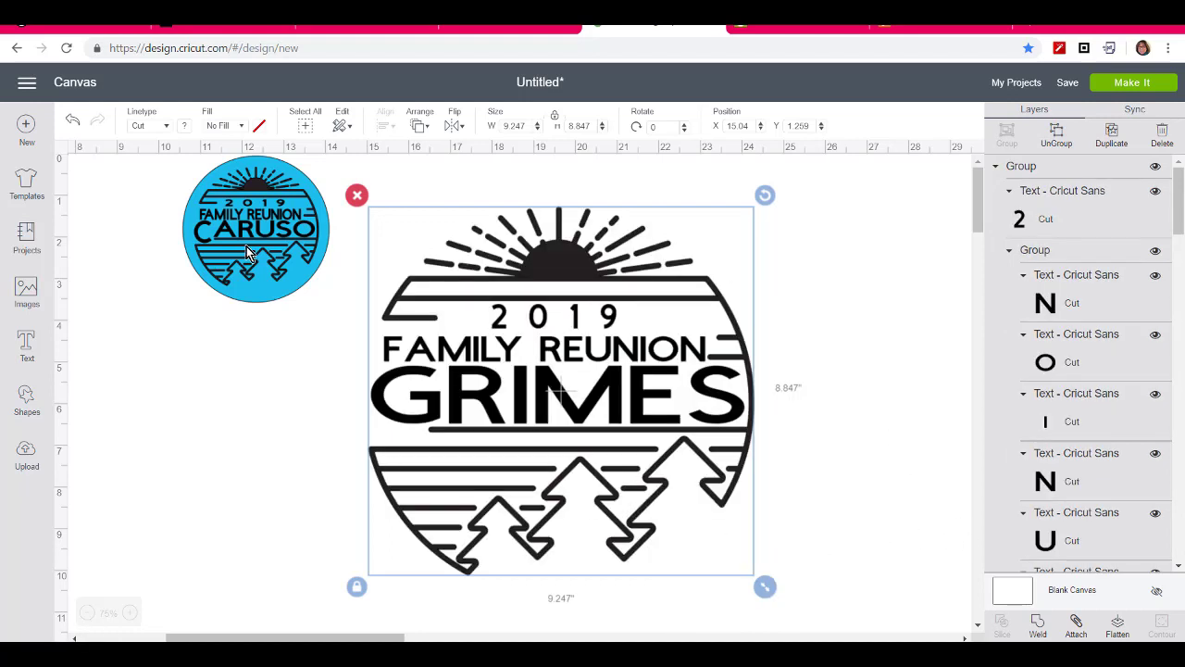
- Move the blue circular sample aside and add a circle shape just below it
drag(247, 247, 182, 328)
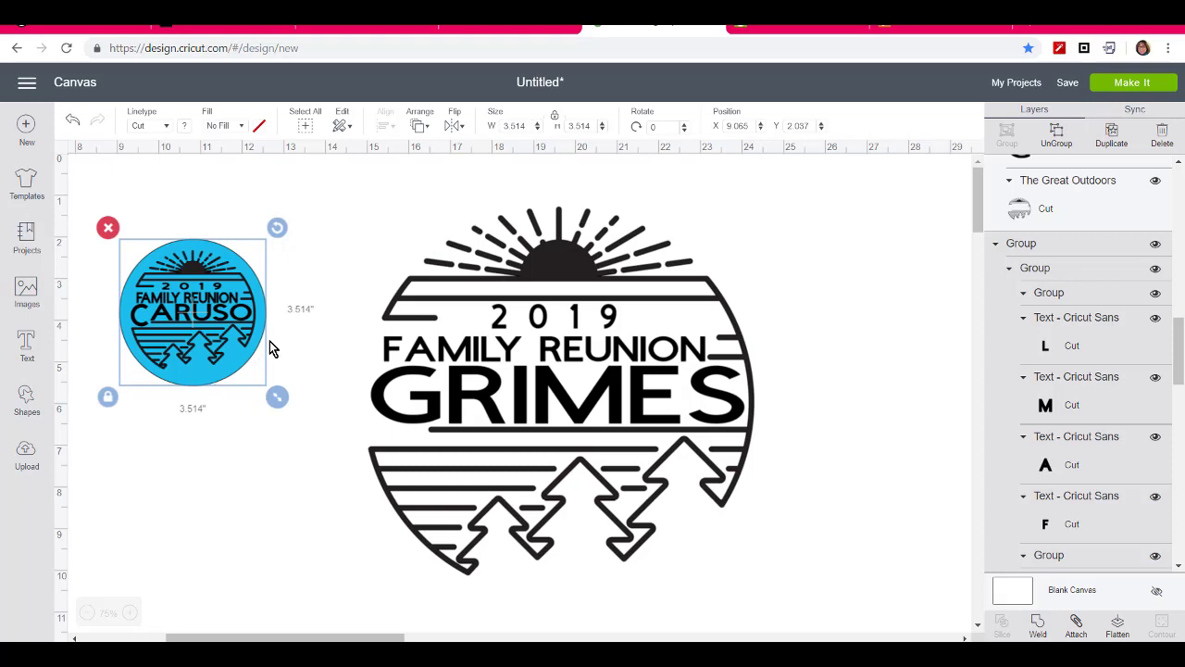
drag(218, 322, 204, 265)
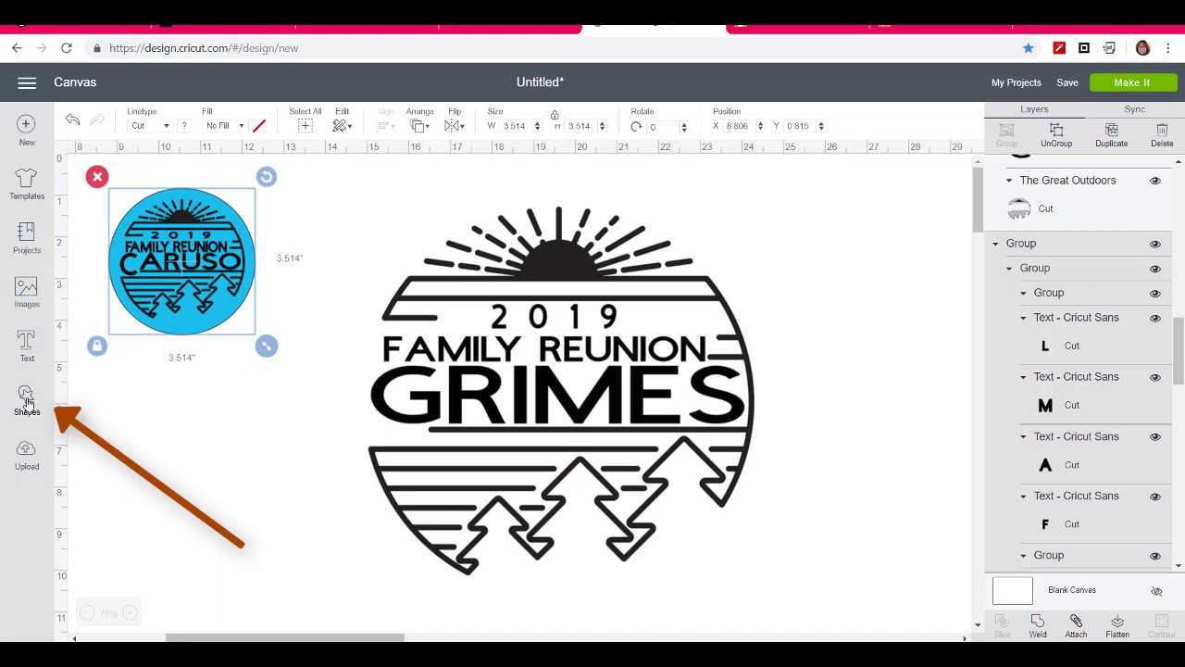
click(27, 400)
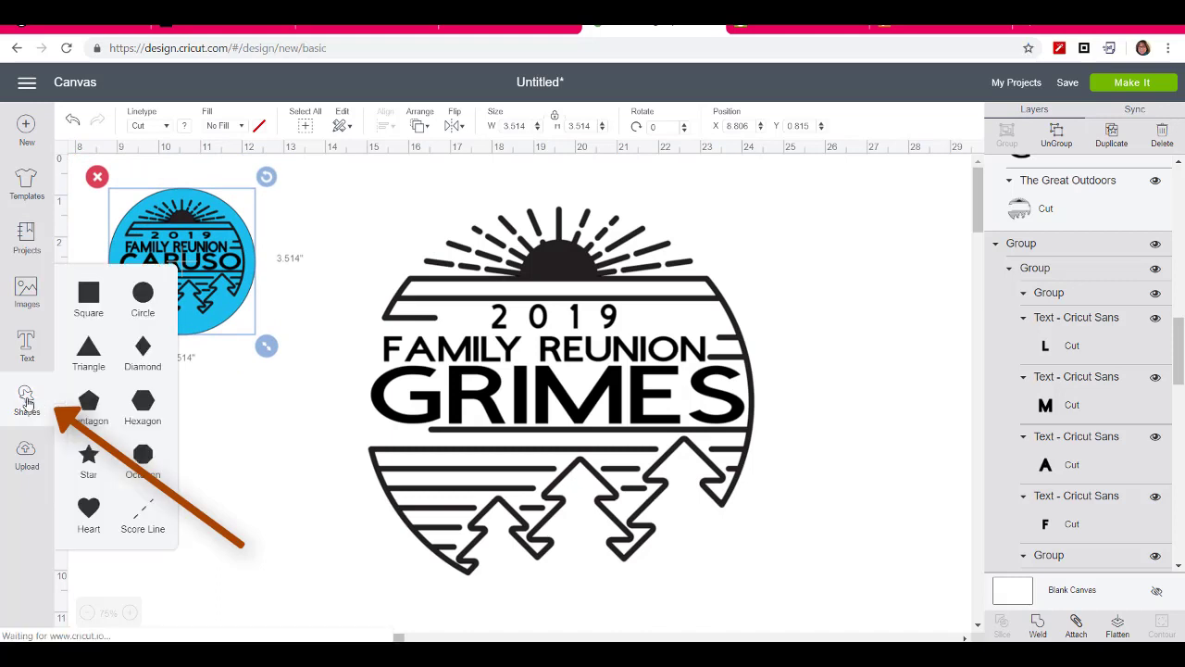
click(143, 295)
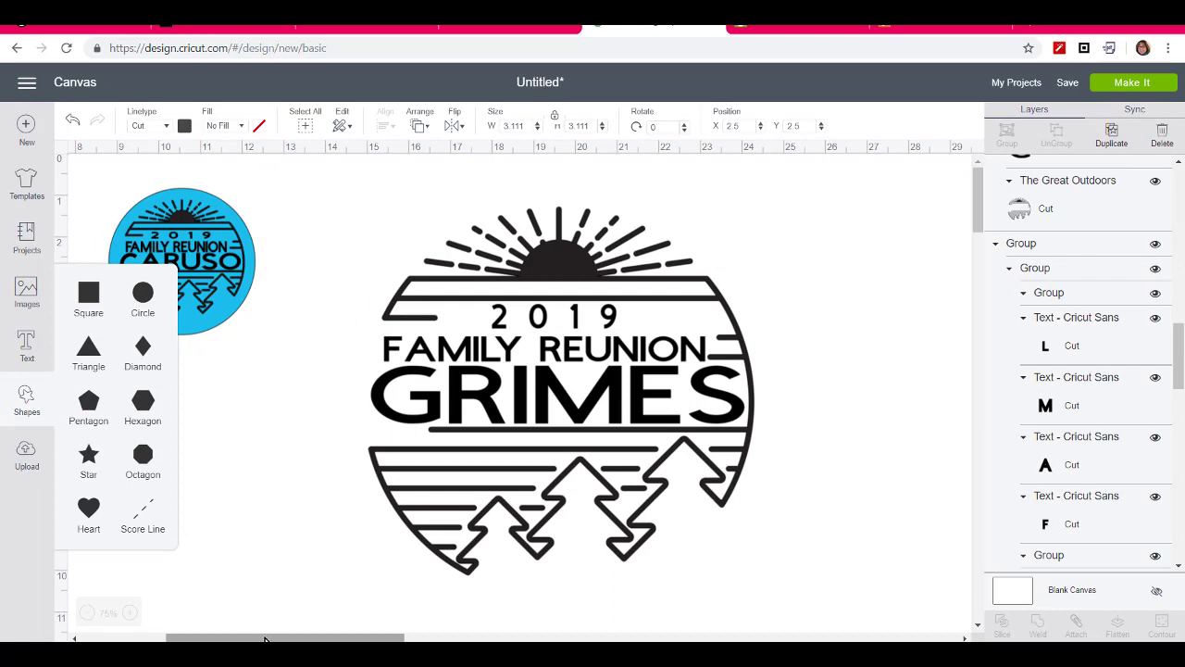
drag(268, 638, 167, 638)
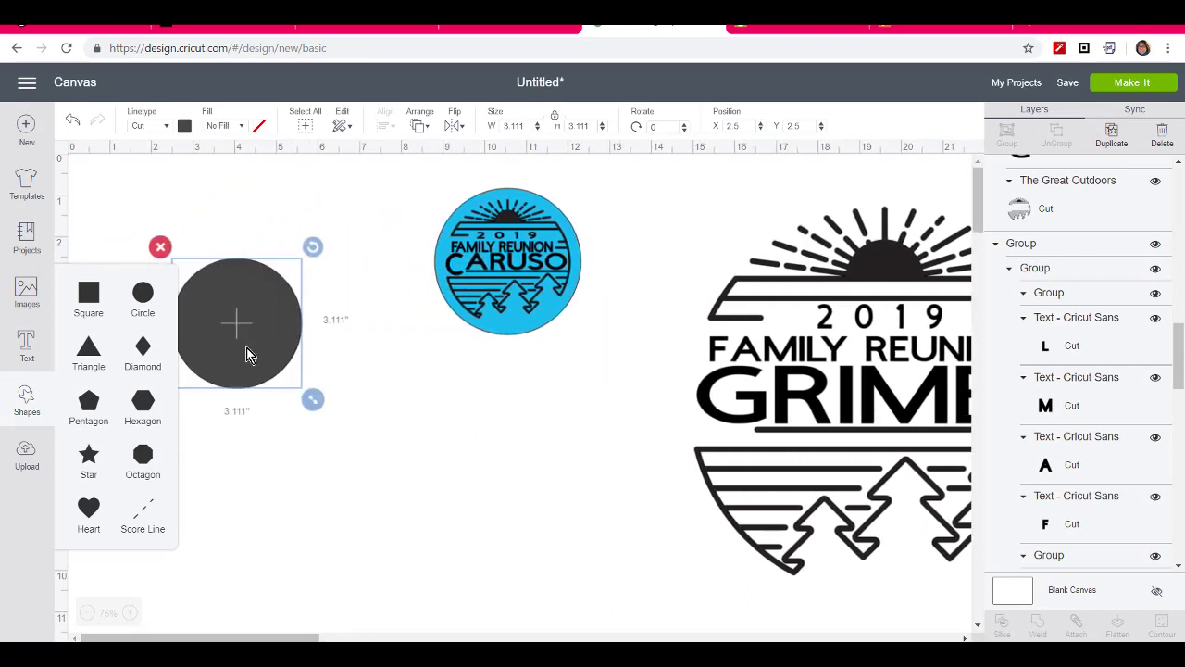
drag(246, 351, 560, 439)
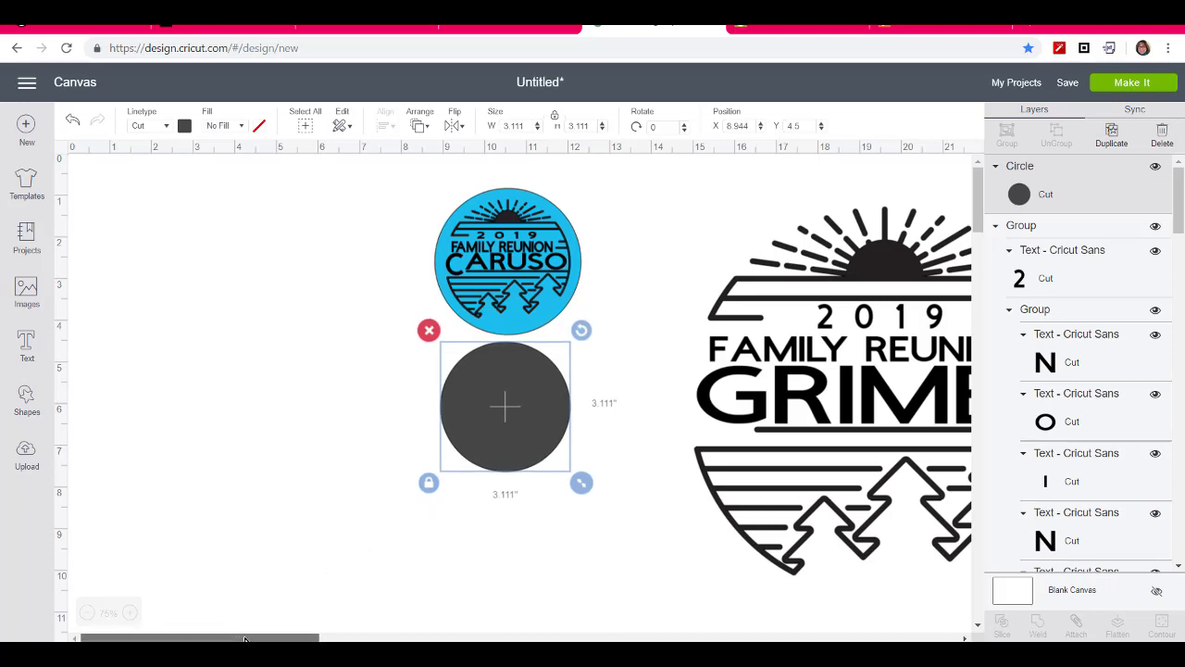
- Enlarge the new circle to about 10.87 inches across and place it over the family reunion design
drag(232, 638, 309, 638)
drag(286, 454, 963, 648)
drag(700, 501, 690, 447)
drag(784, 574, 890, 639)
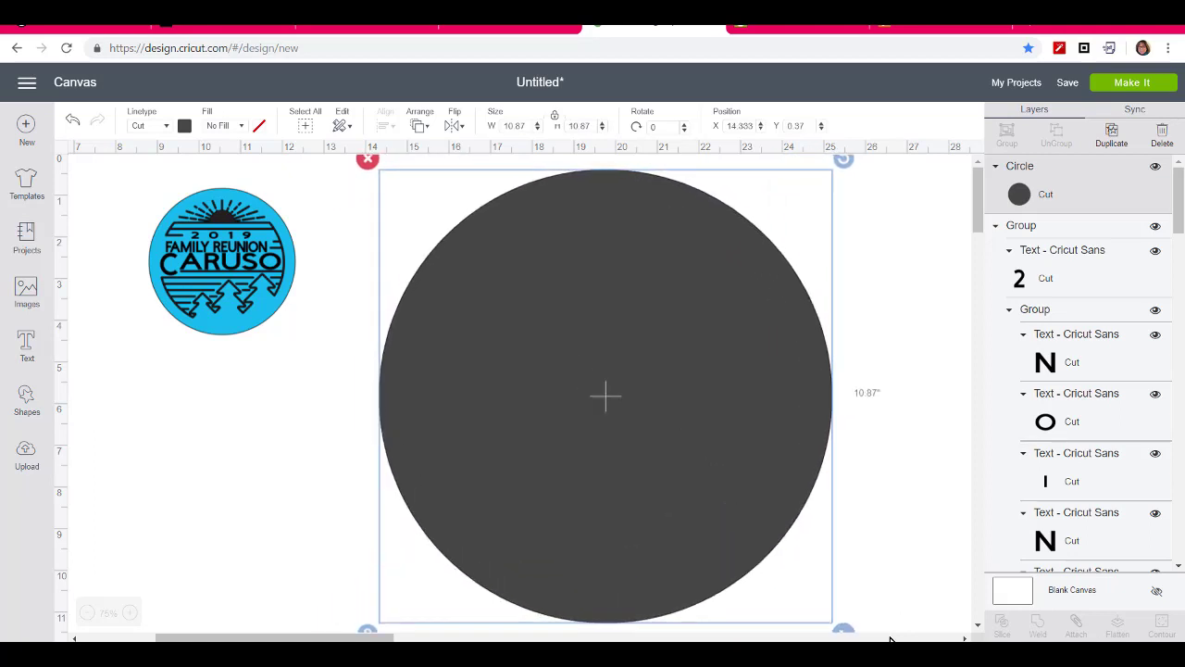
- Send the dark gray circle to the back and position it behind the family reunion design
click(87, 612)
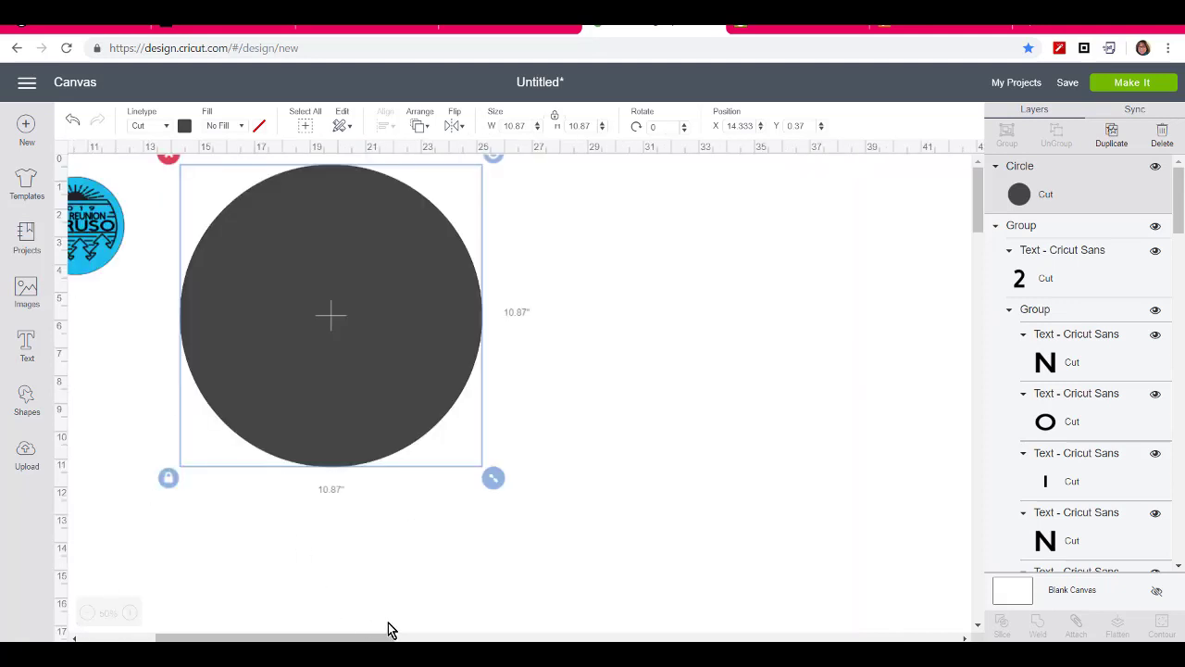
drag(389, 637, 335, 637)
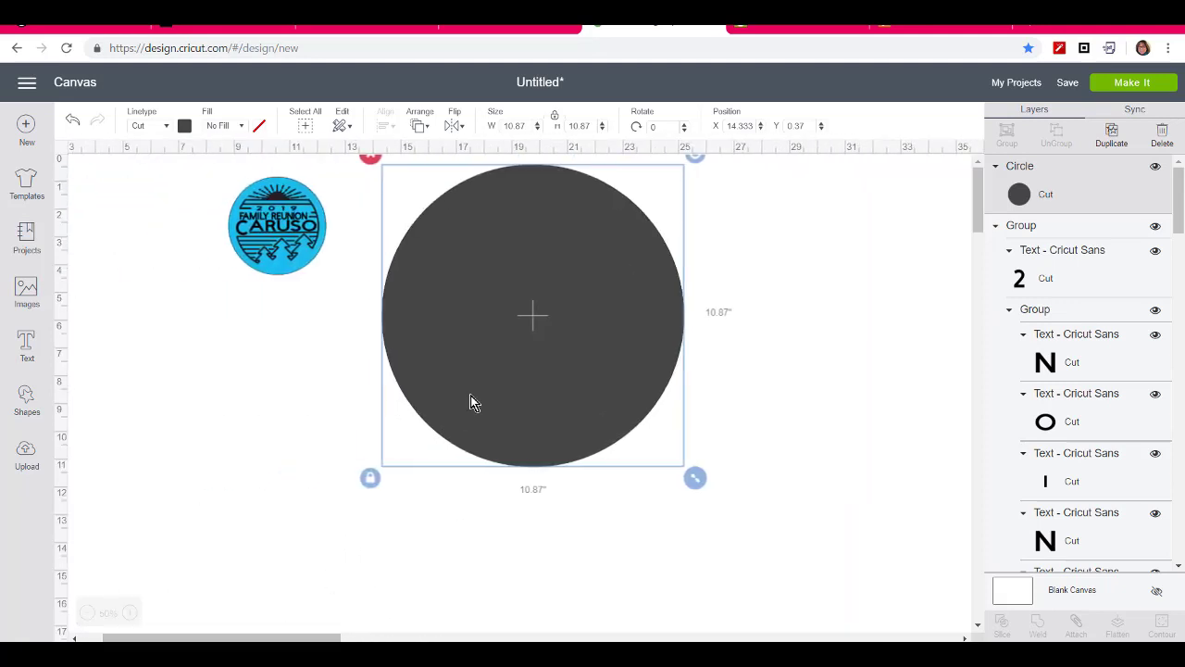
right_click(541, 300)
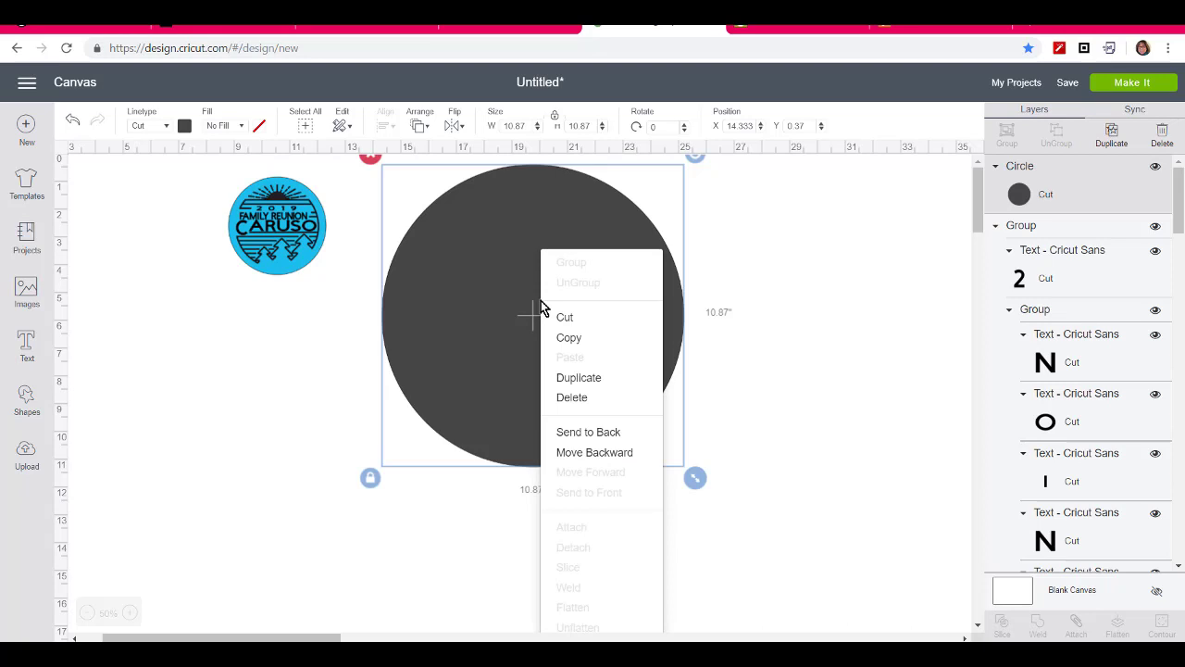
click(636, 432)
drag(662, 341, 955, 414)
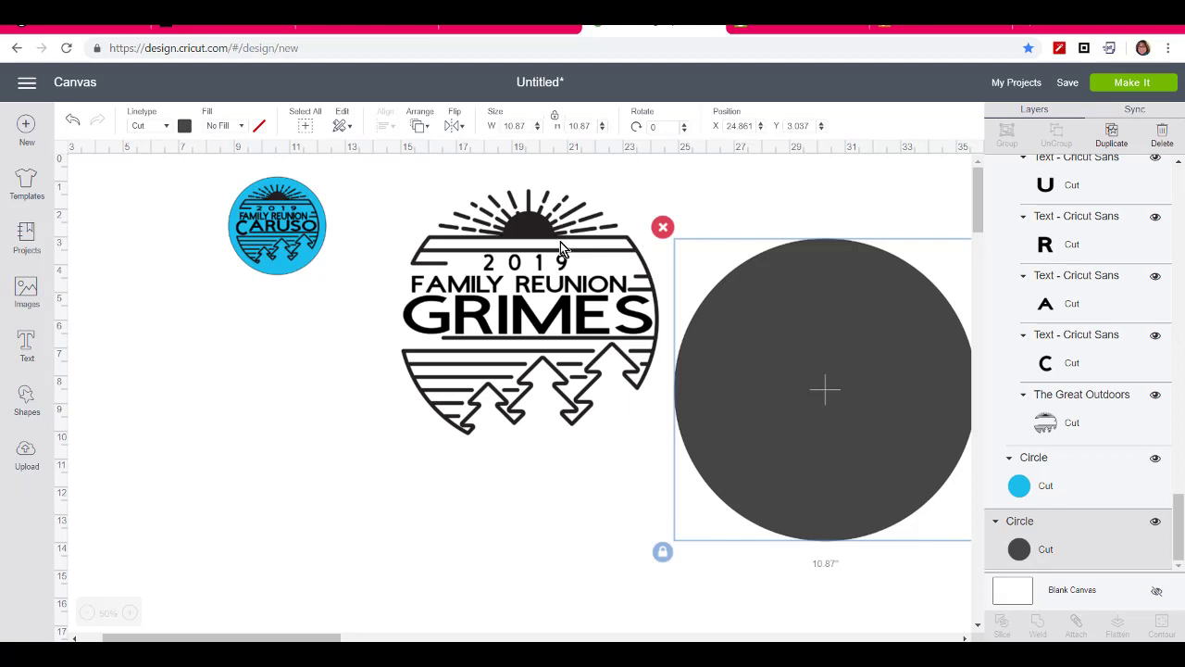
drag(802, 462, 505, 390)
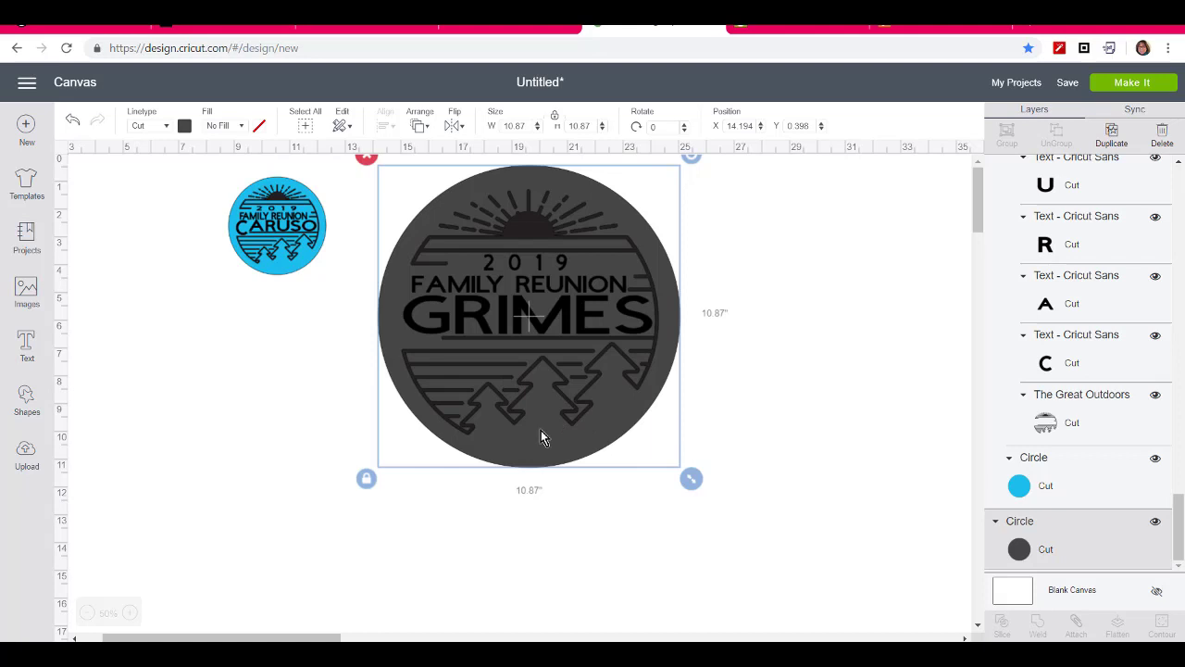
- Pull the grouped design off the gray circle and place it back, centered on the circle
drag(543, 432, 831, 310)
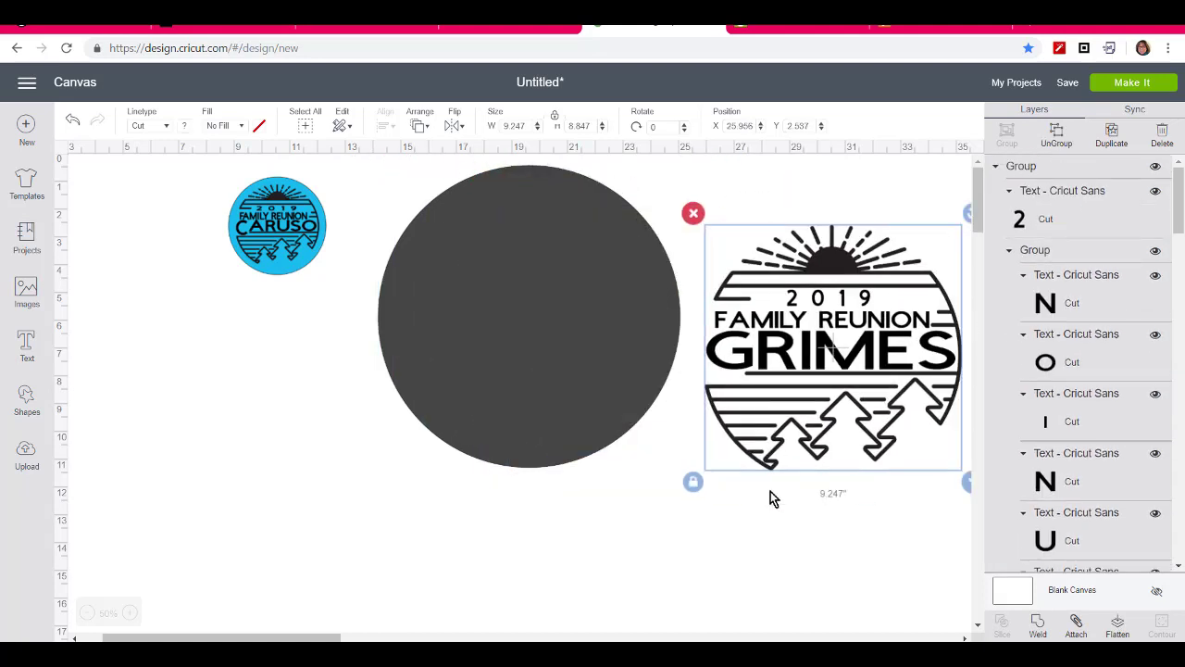
drag(836, 405, 534, 368)
drag(539, 374, 535, 370)
click(706, 378)
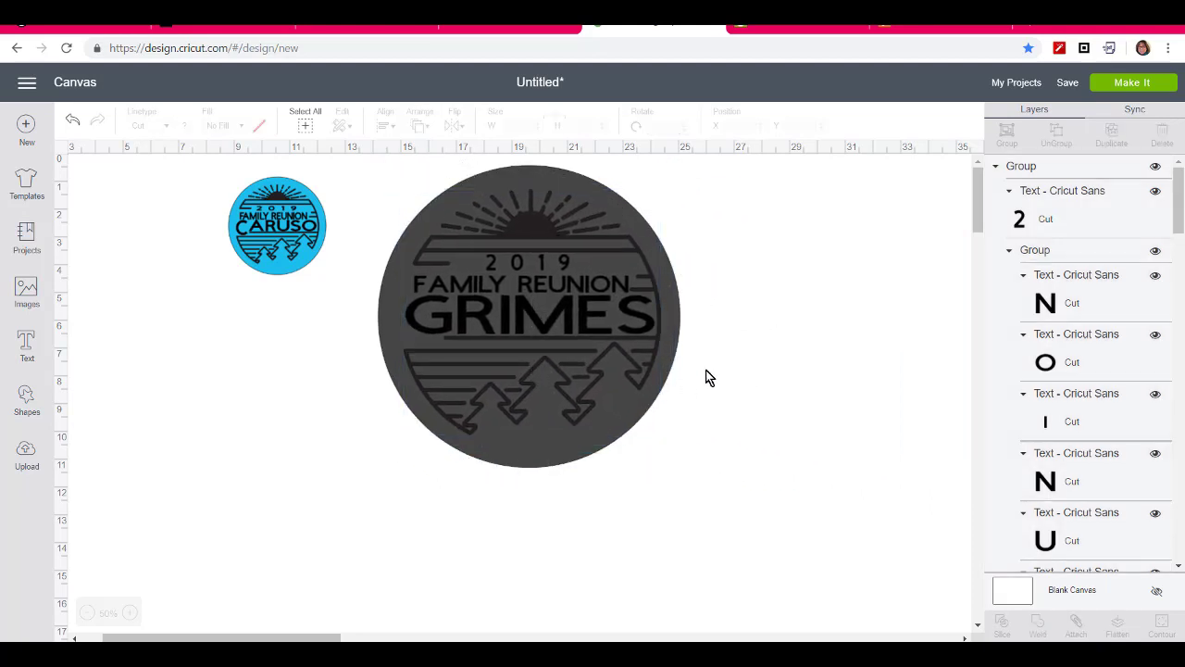
- Recolor the large background circle to magenta #D421EF
click(393, 295)
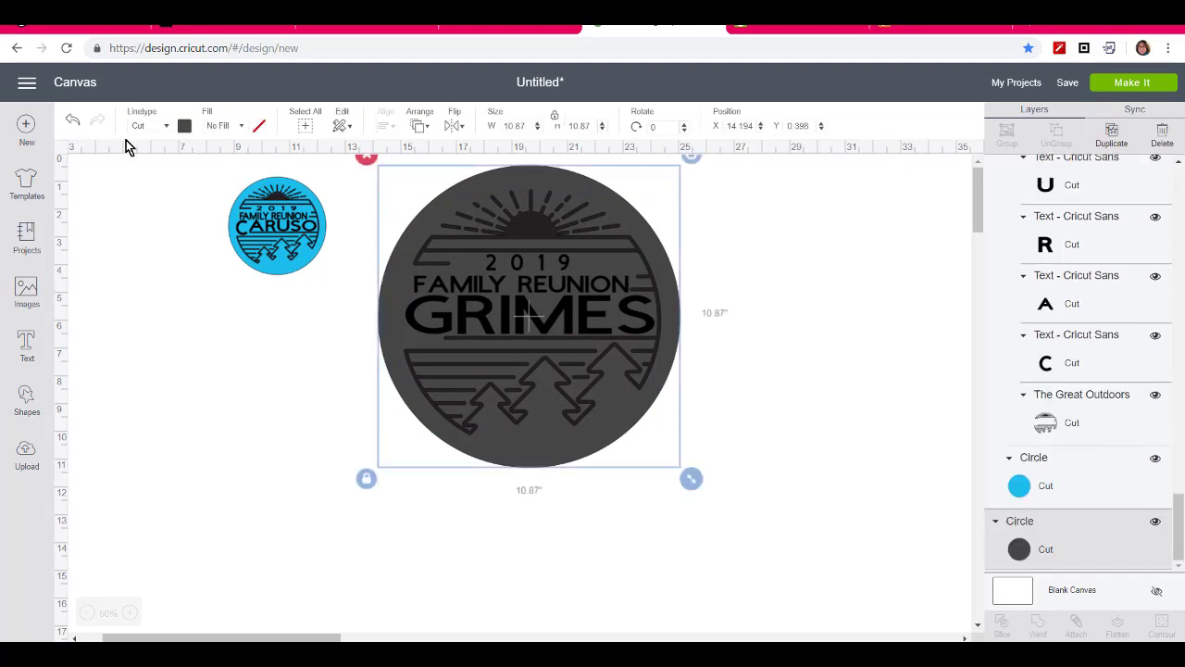
click(184, 126)
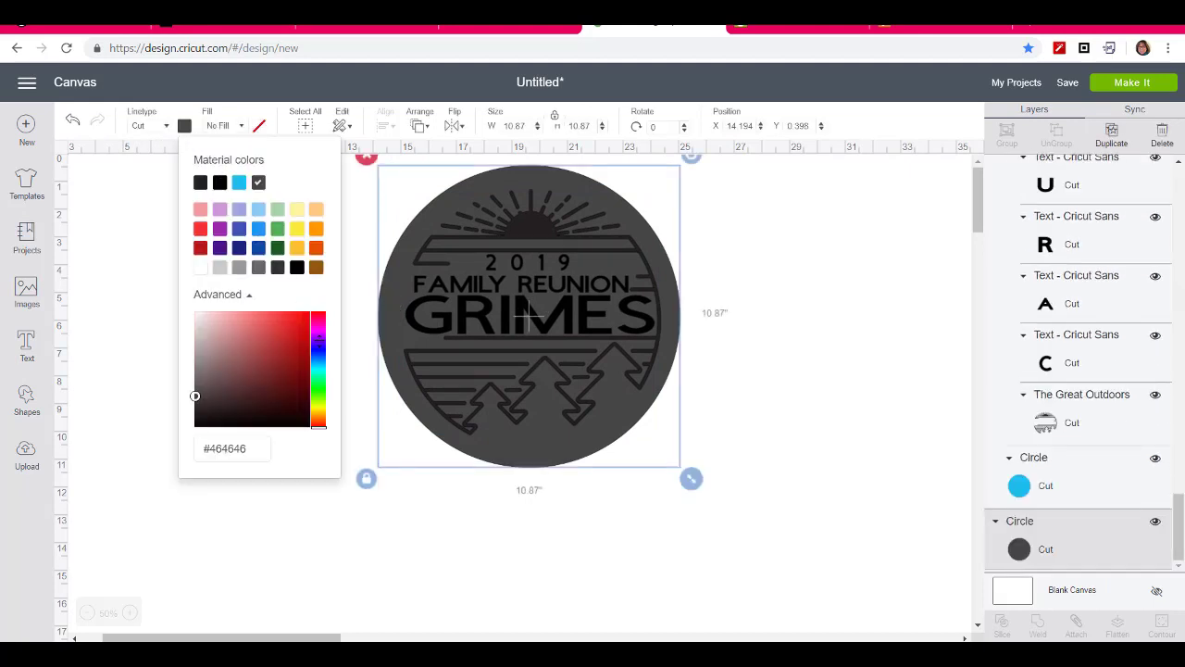
click(318, 333)
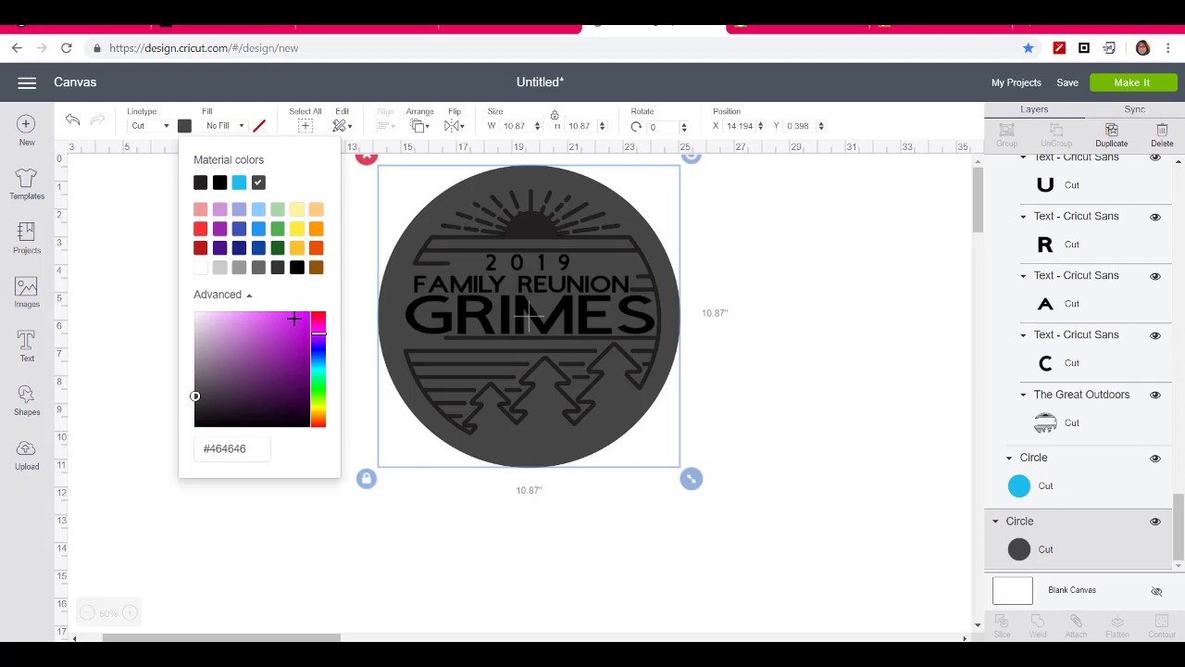
click(295, 320)
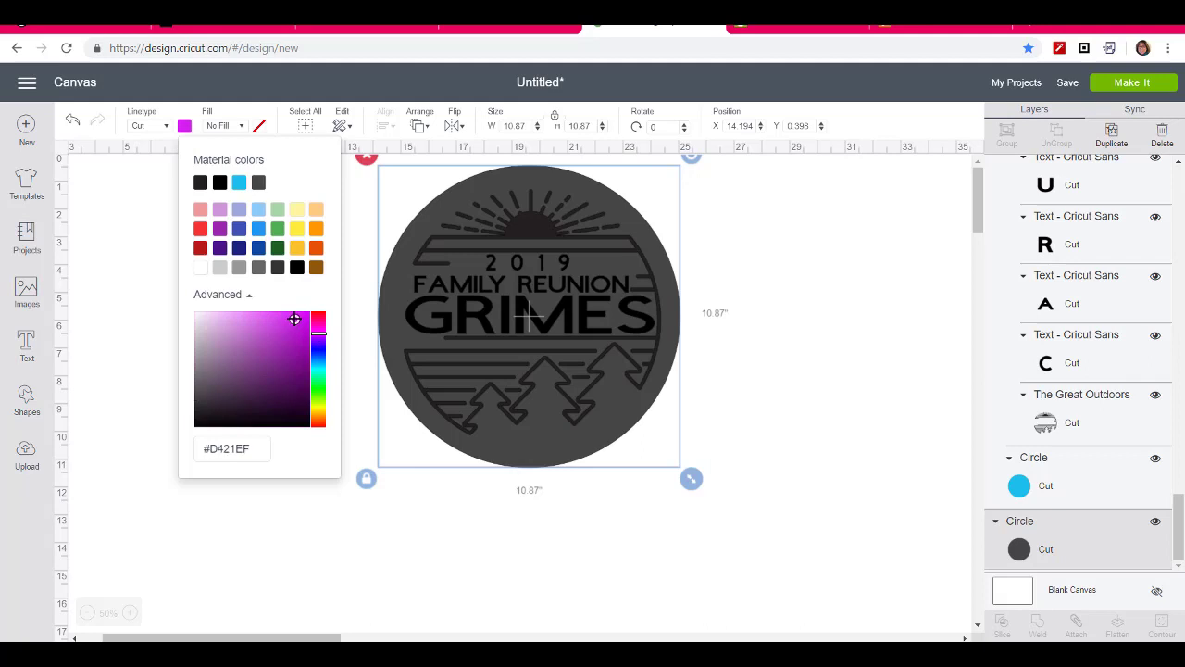
click(798, 439)
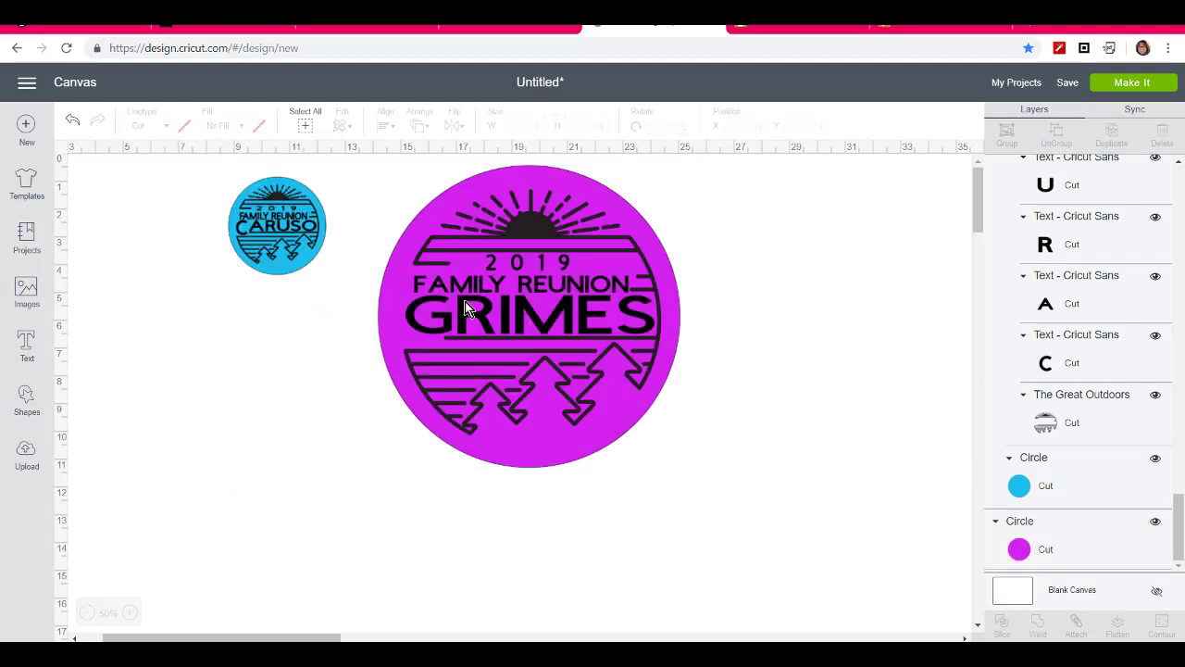
- Delete the blue sample and flatten the magenta circle and the grouped design into a single printable layer
click(506, 324)
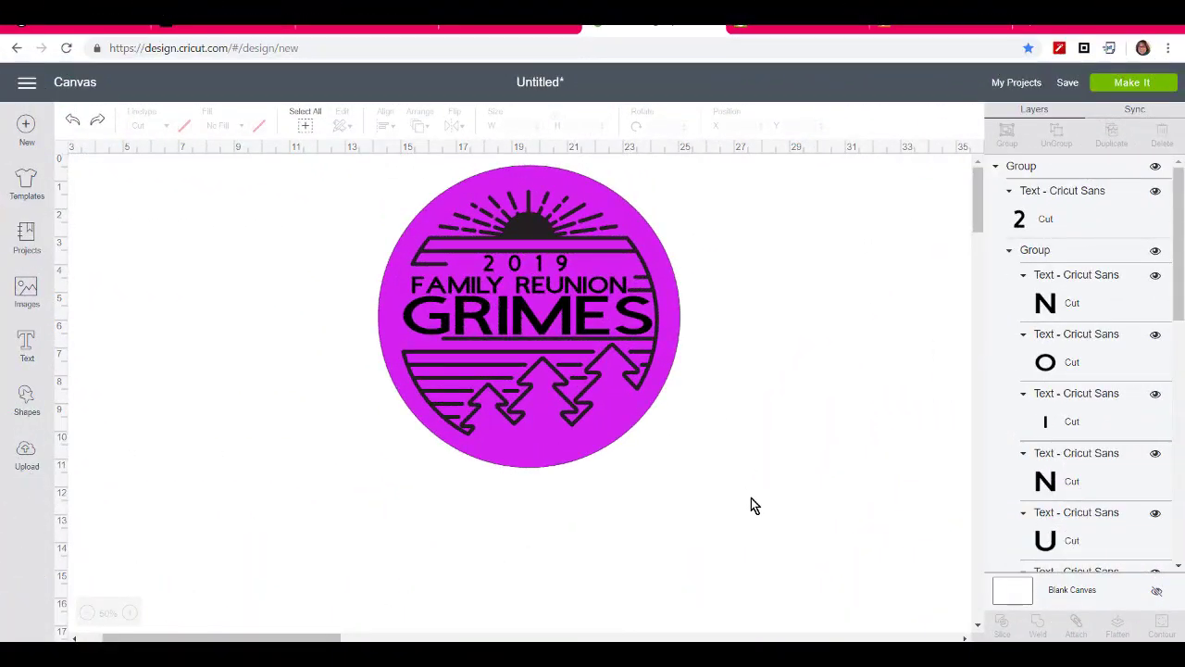
click(559, 376)
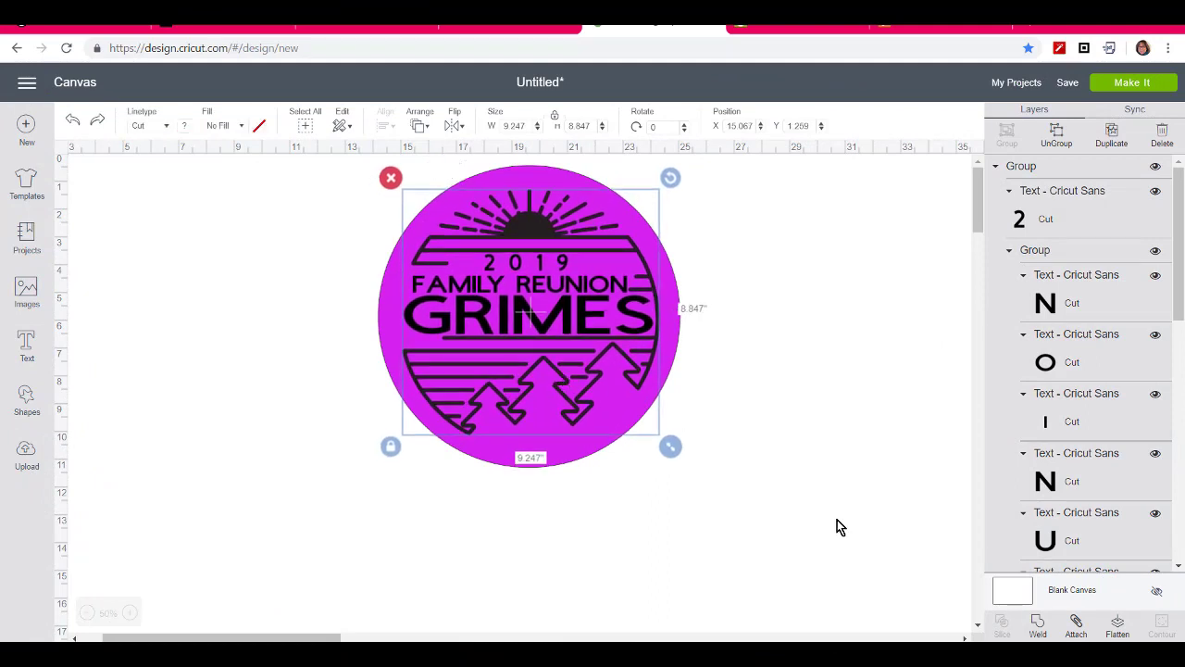
click(839, 527)
mouse_move(833, 546)
mouse_down()
mouse_move(343, 185)
mouse_move(337, 158)
mouse_up()
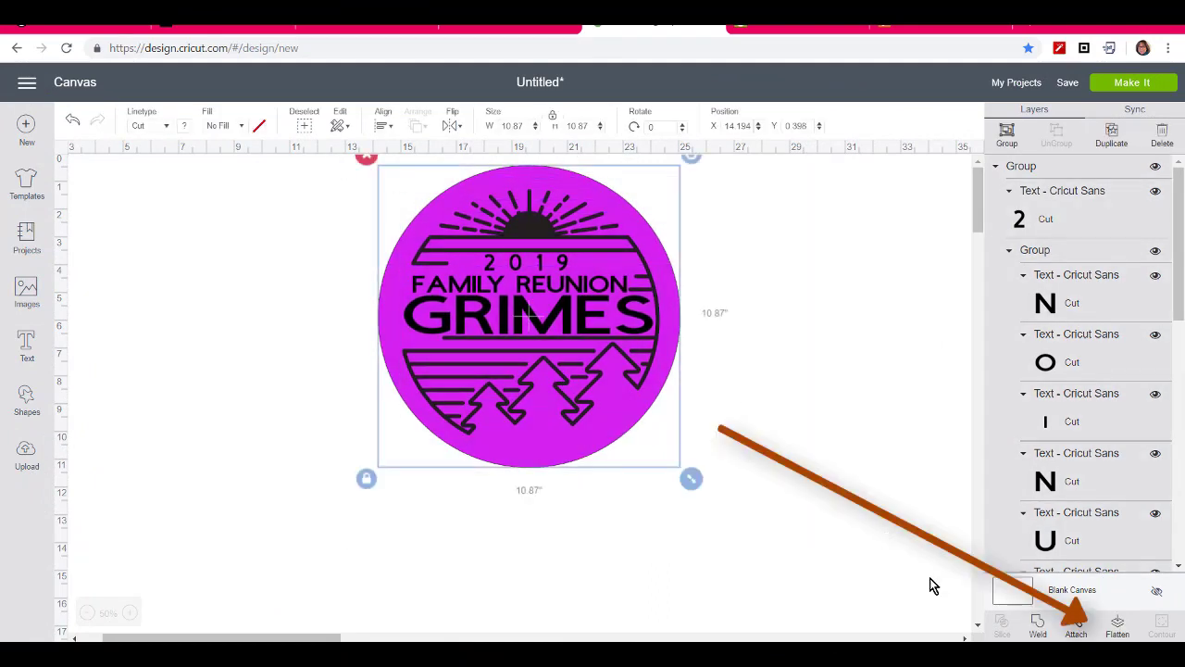
click(1117, 626)
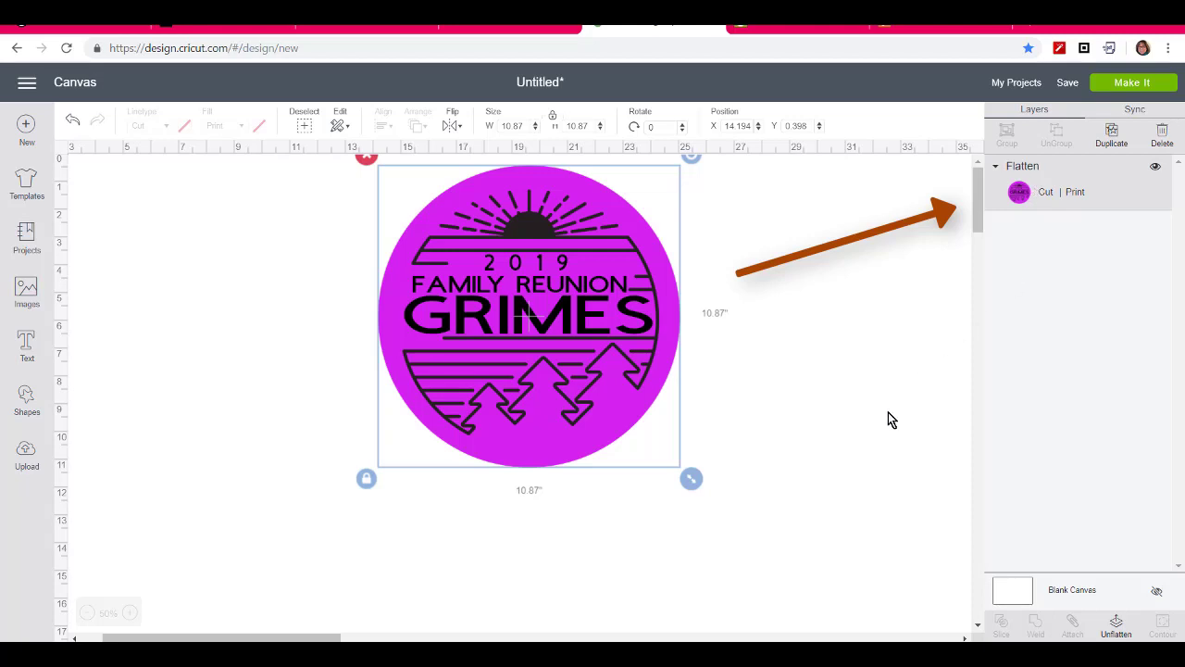
- Enlarge the flattened design to about 14.76 inches across and reposition it on the canvas
drag(693, 482, 799, 523)
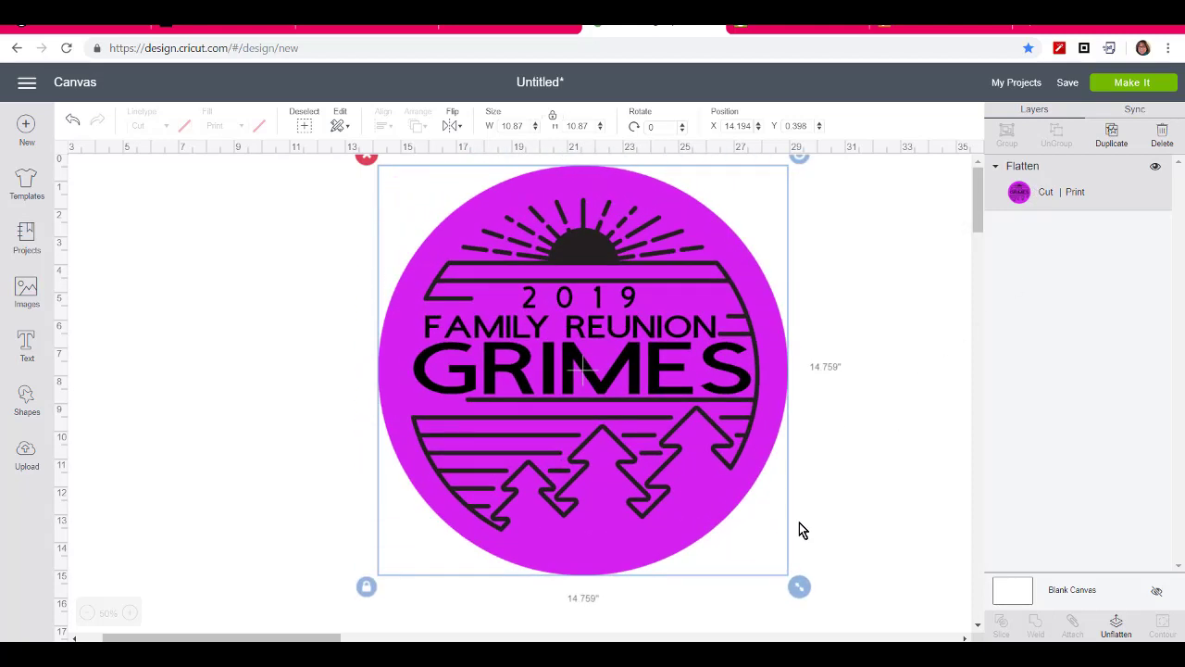
drag(657, 387, 598, 390)
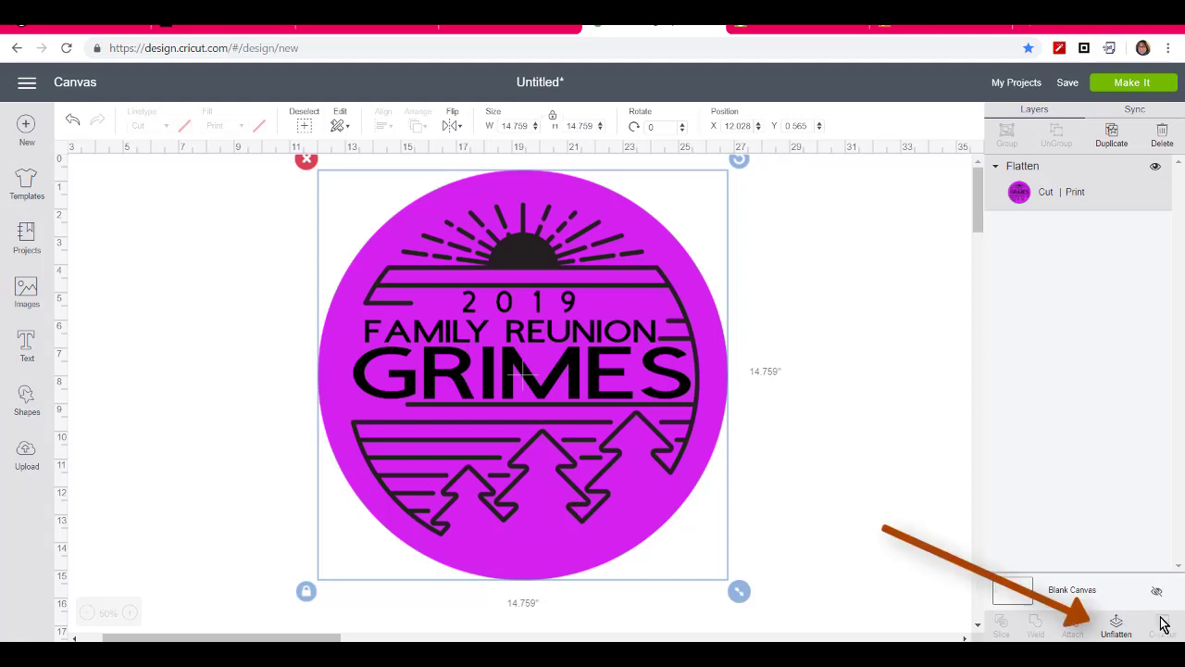
- Unflatten the design and move the magenta circle and the black artwork apart
click(1126, 628)
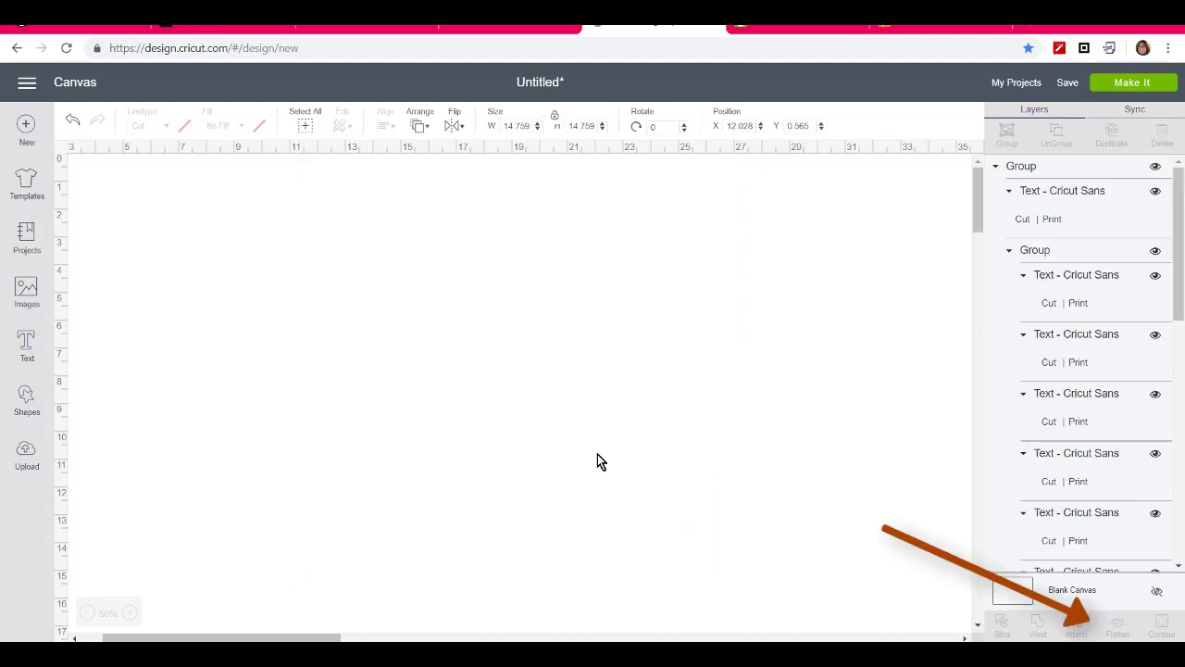
drag(467, 392, 348, 373)
drag(327, 565, 203, 554)
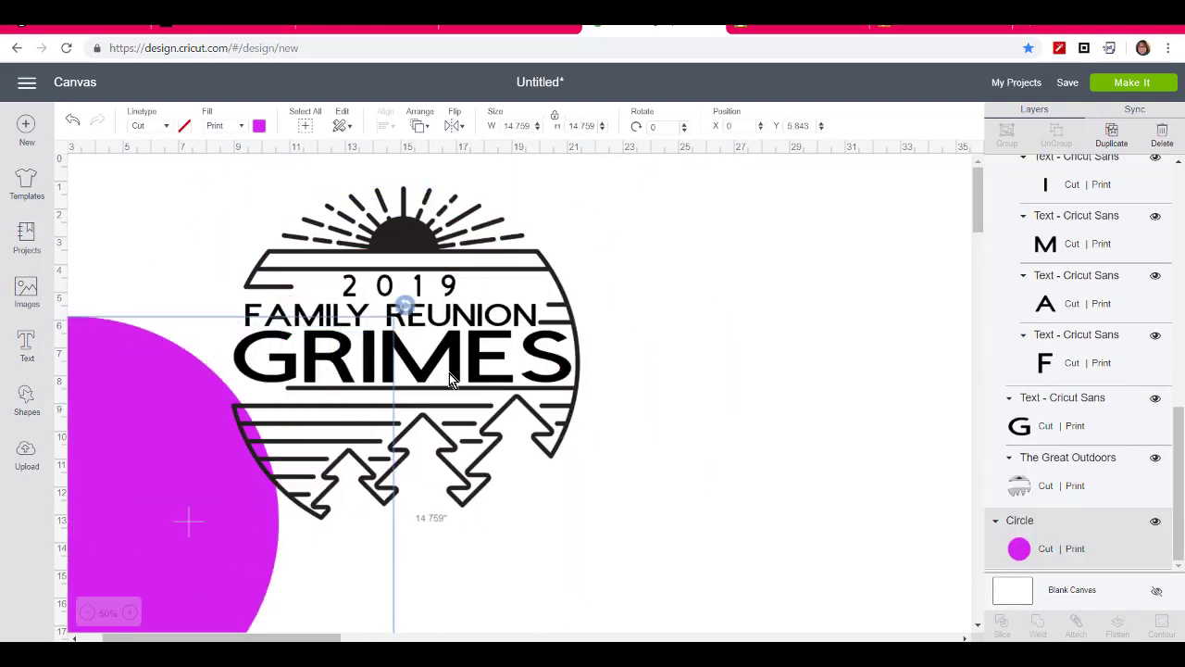
drag(449, 360, 715, 365)
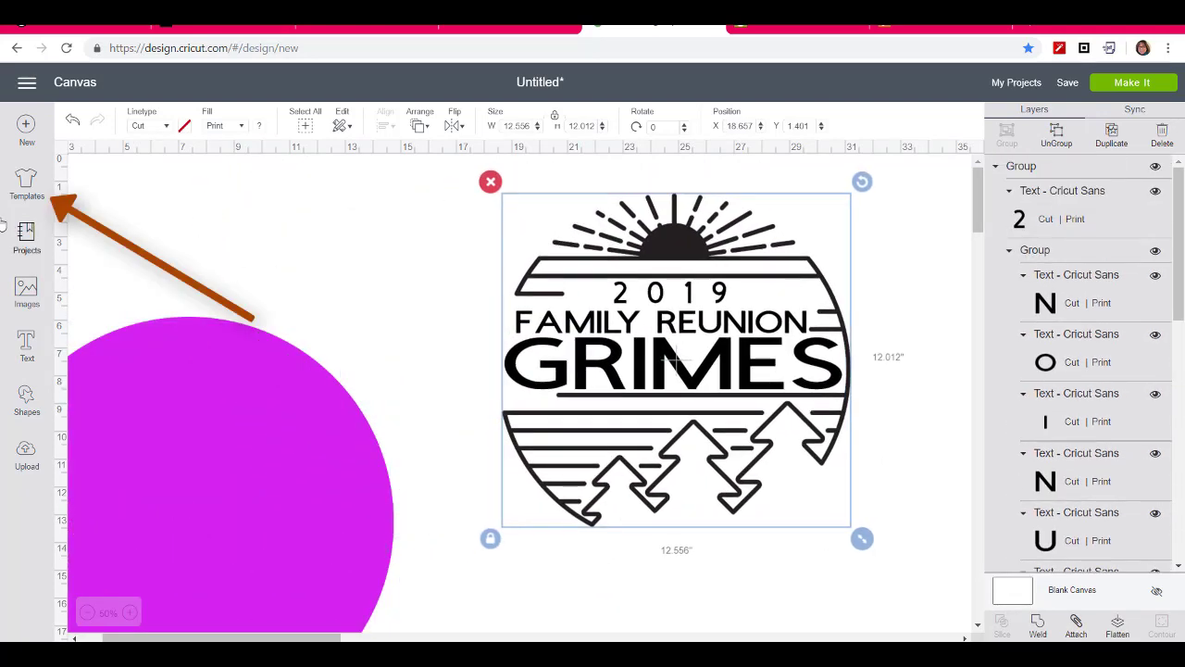
- Apply the Baseball t-shirts template to the canvas
click(27, 184)
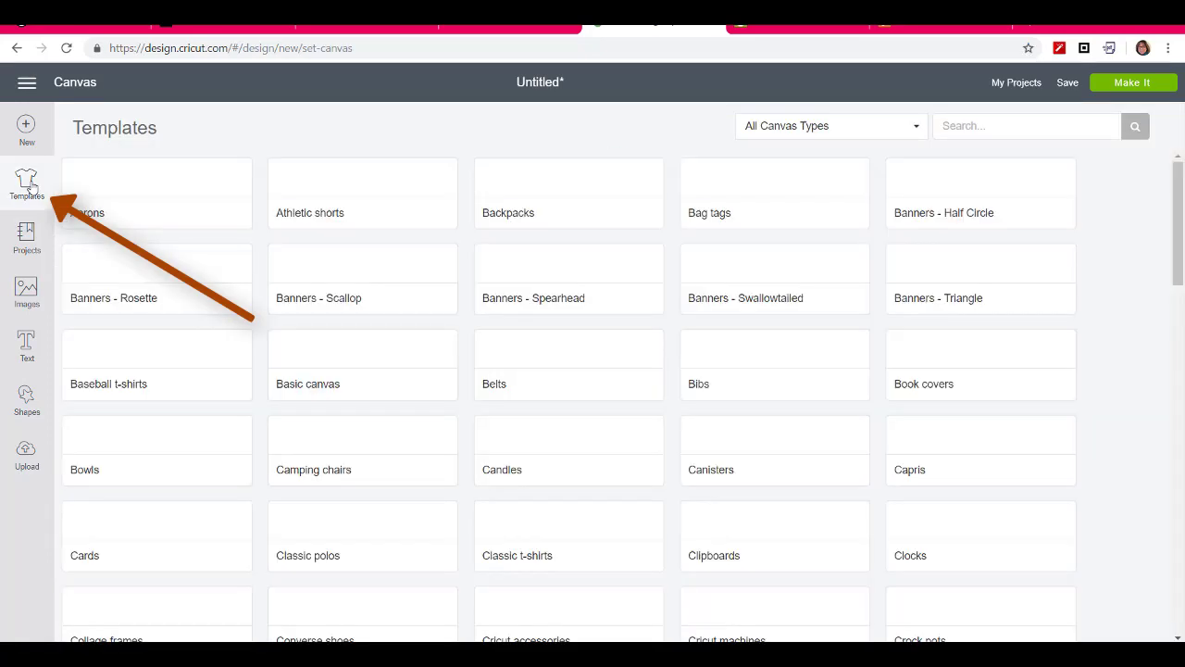
scroll(465, 493, down, 4)
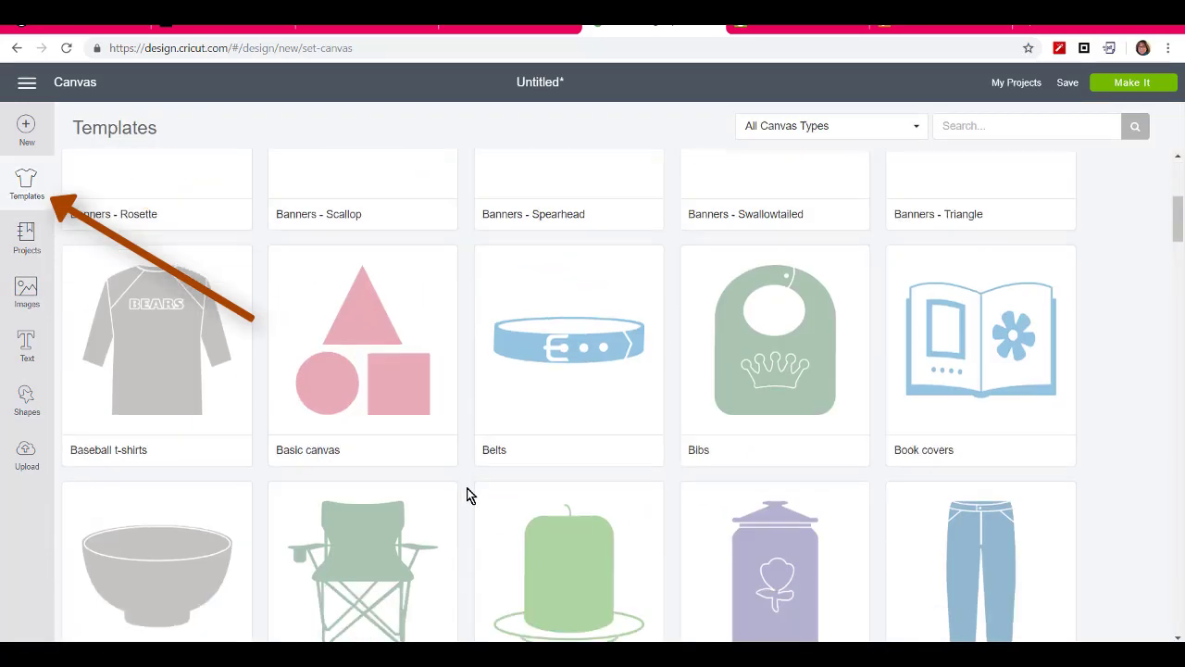
click(140, 361)
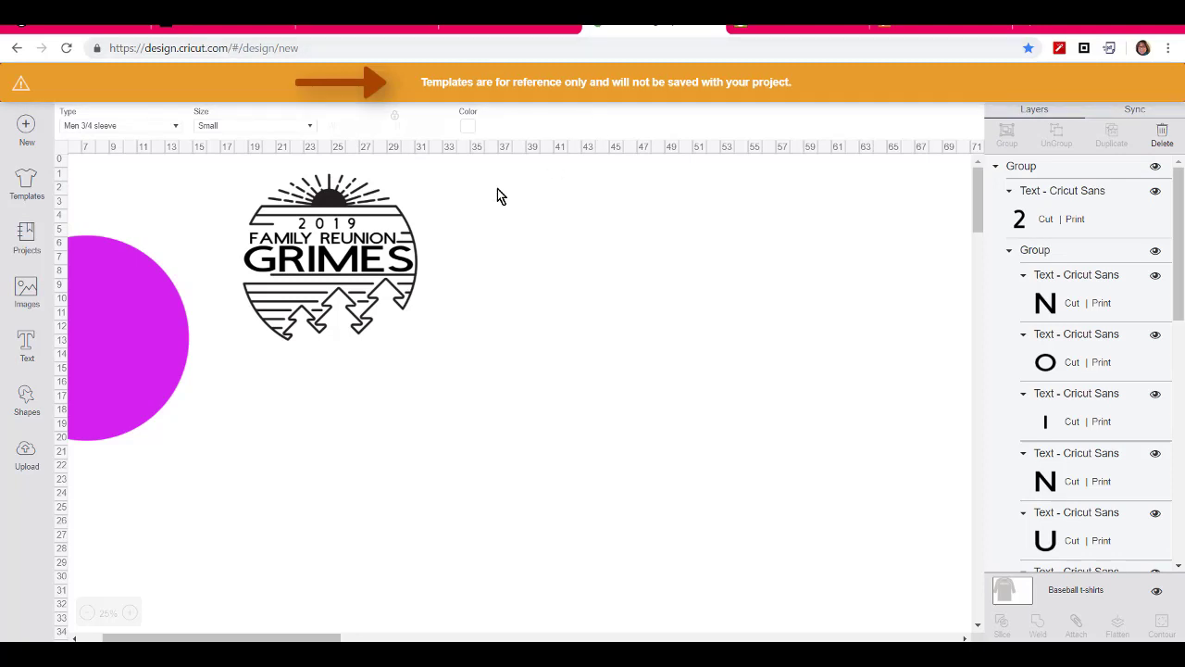
click(250, 562)
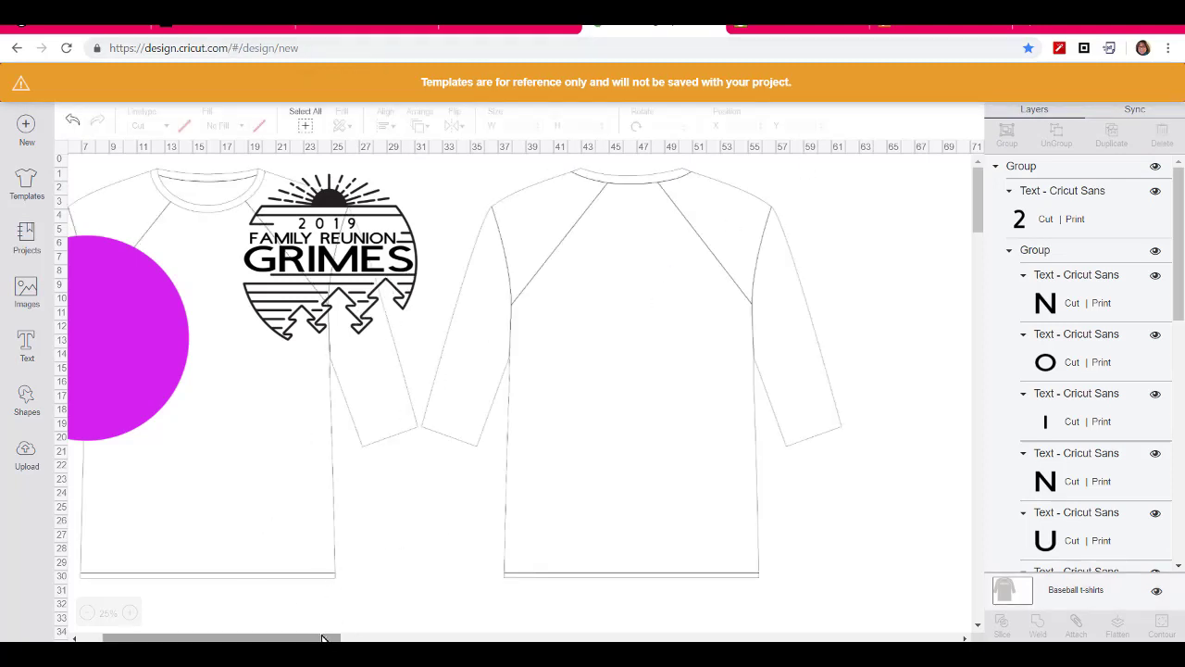
- Move the magenta circle off the shirt front and fit the design on the chest at about 10.9 by 10.5 inches
drag(154, 426, 937, 496)
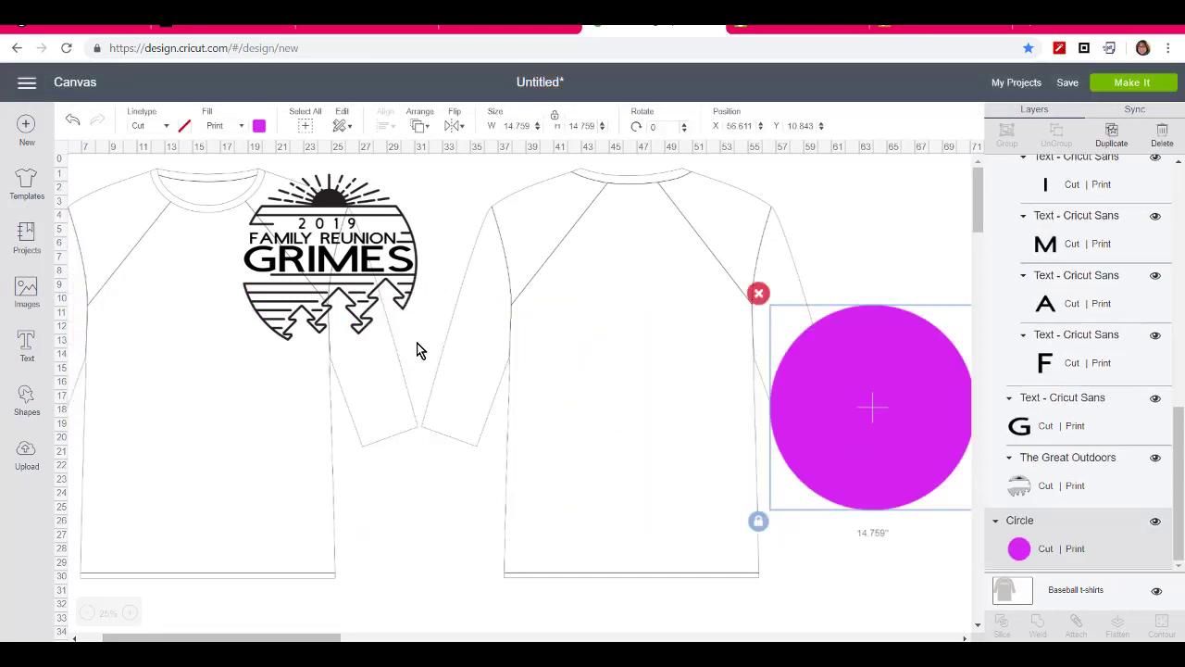
drag(380, 248, 258, 303)
drag(319, 420, 295, 398)
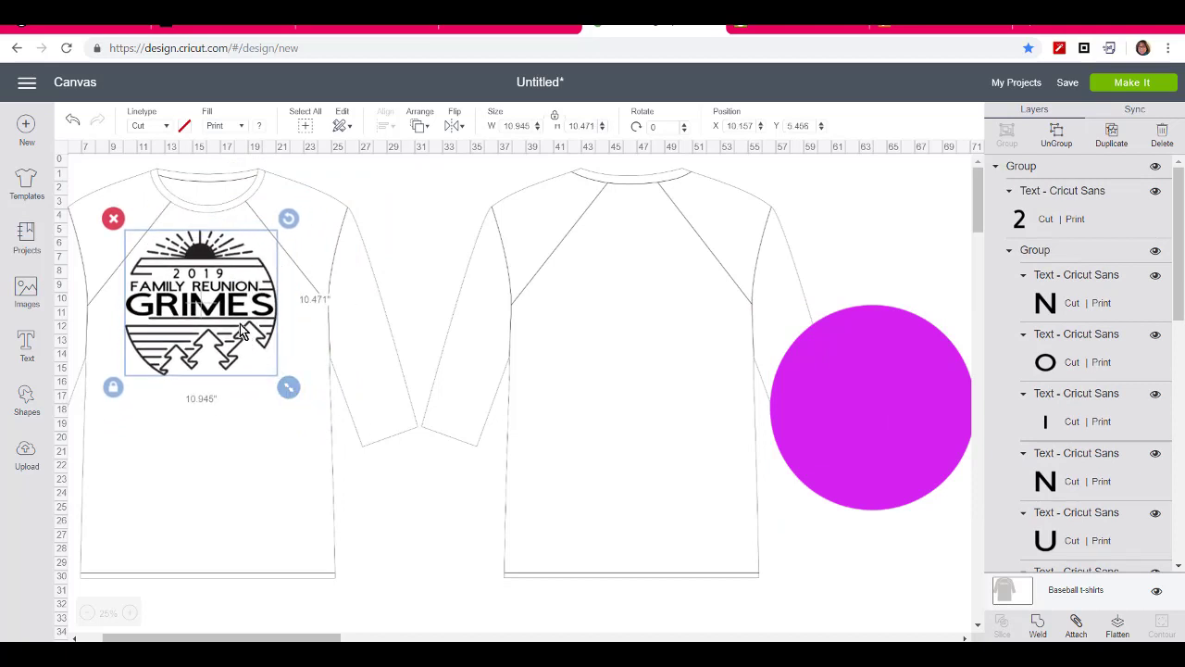
drag(232, 313, 242, 307)
click(419, 245)
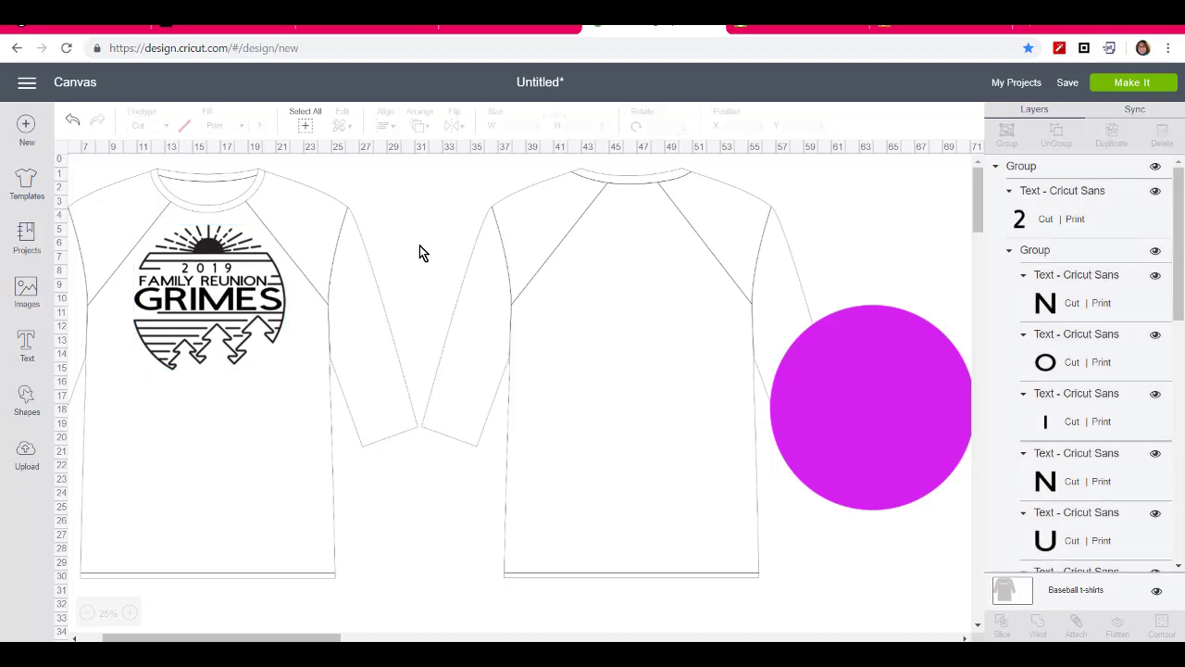